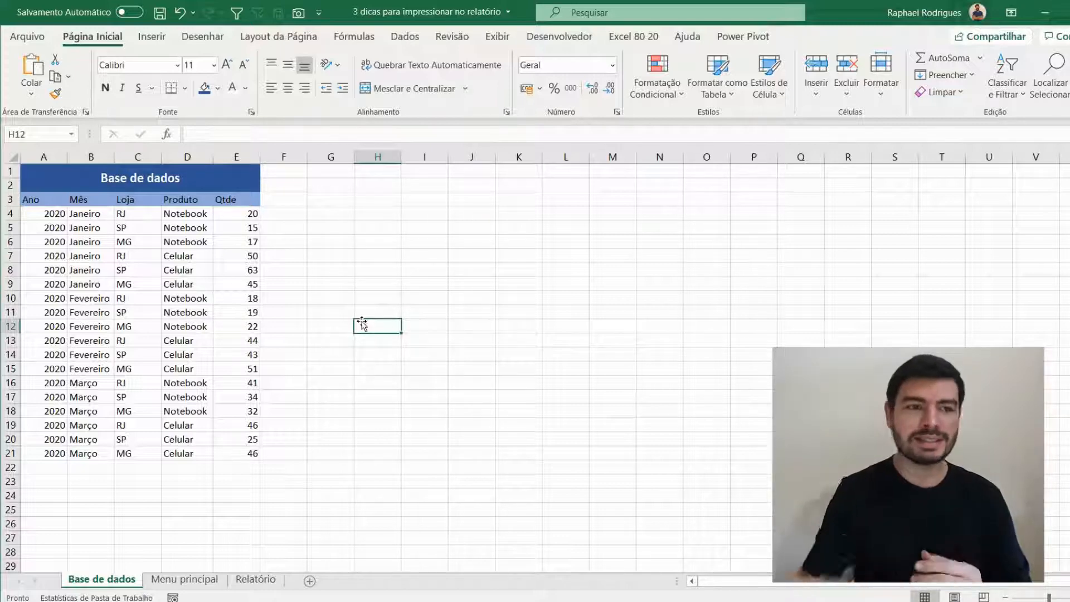
- Search the icon library for "casa" and insert the solid plain house icon with a door on the Base de dados sheet
left_click(151, 37)
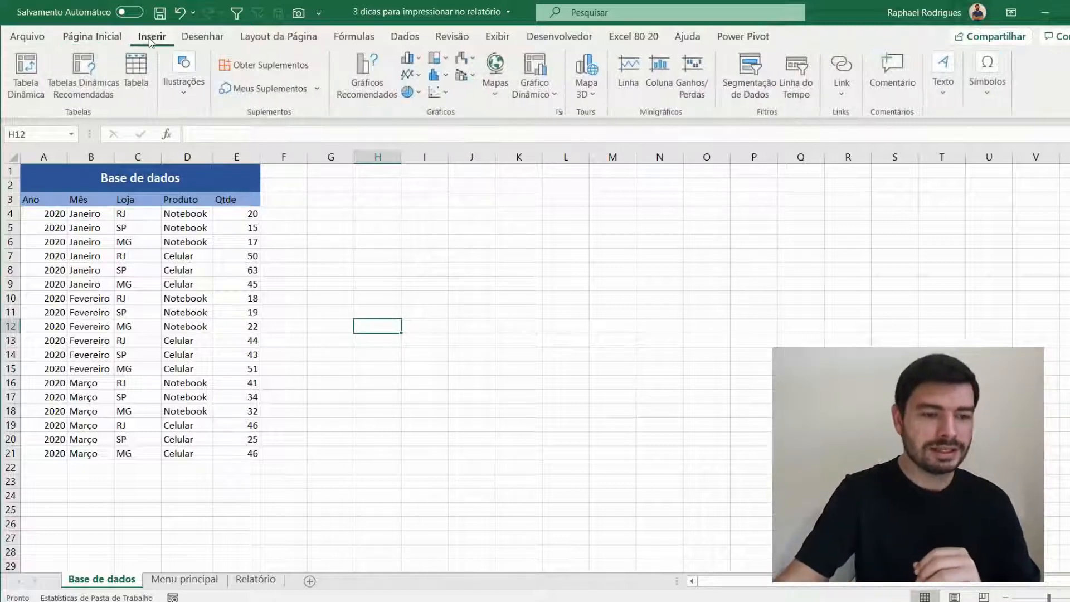
left_click(183, 75)
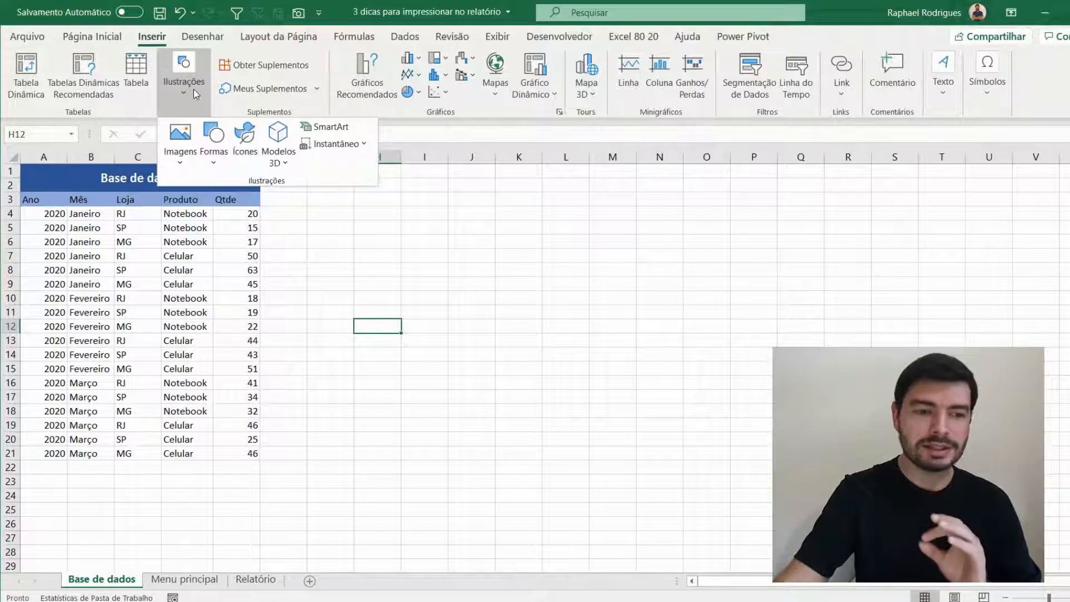
left_click(245, 140)
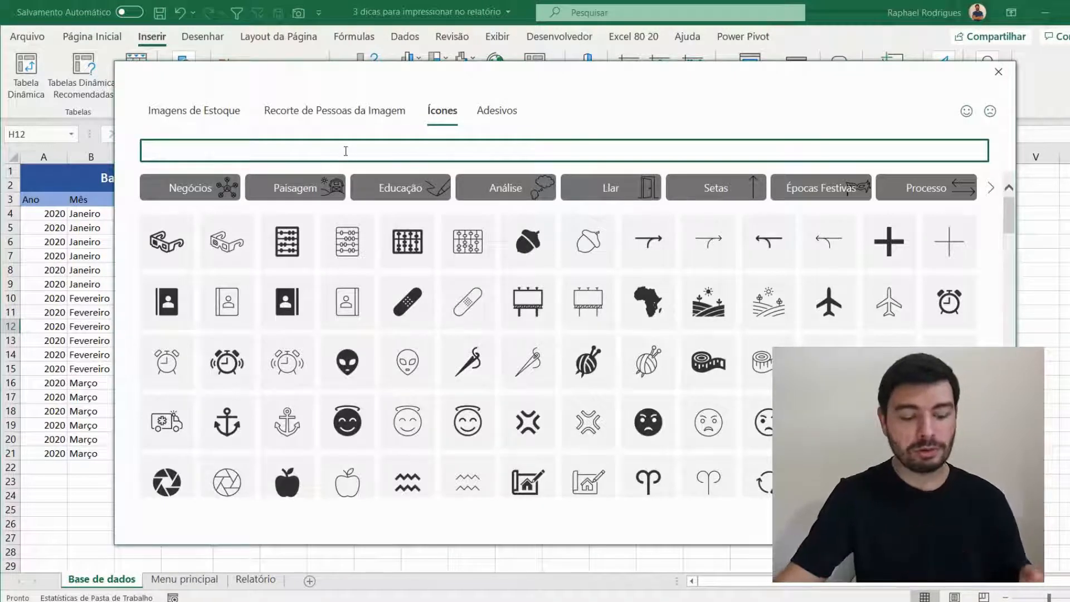
type("casa")
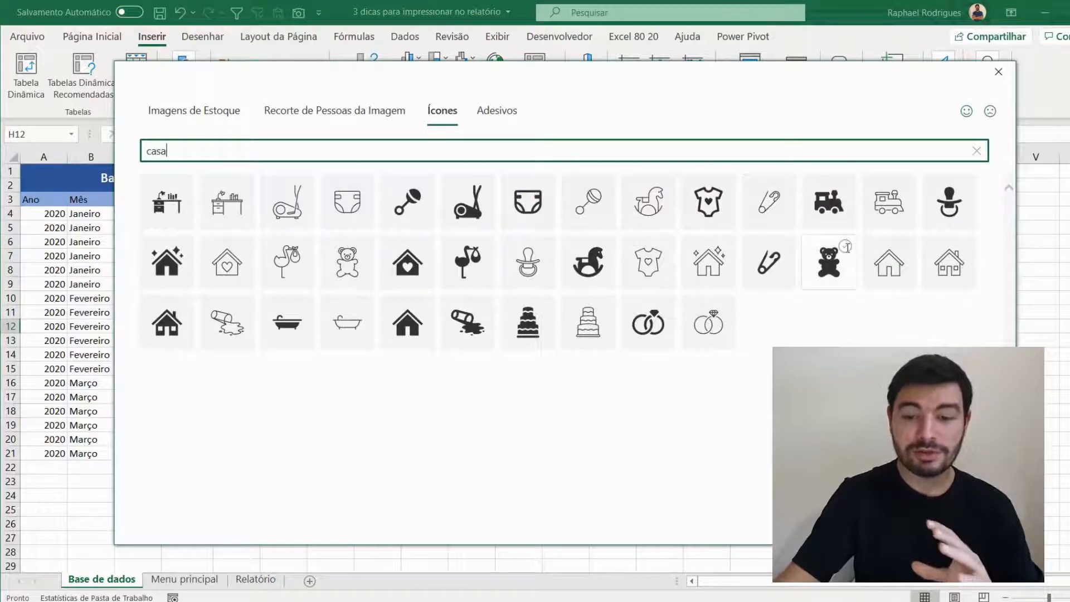
left_click(413, 330)
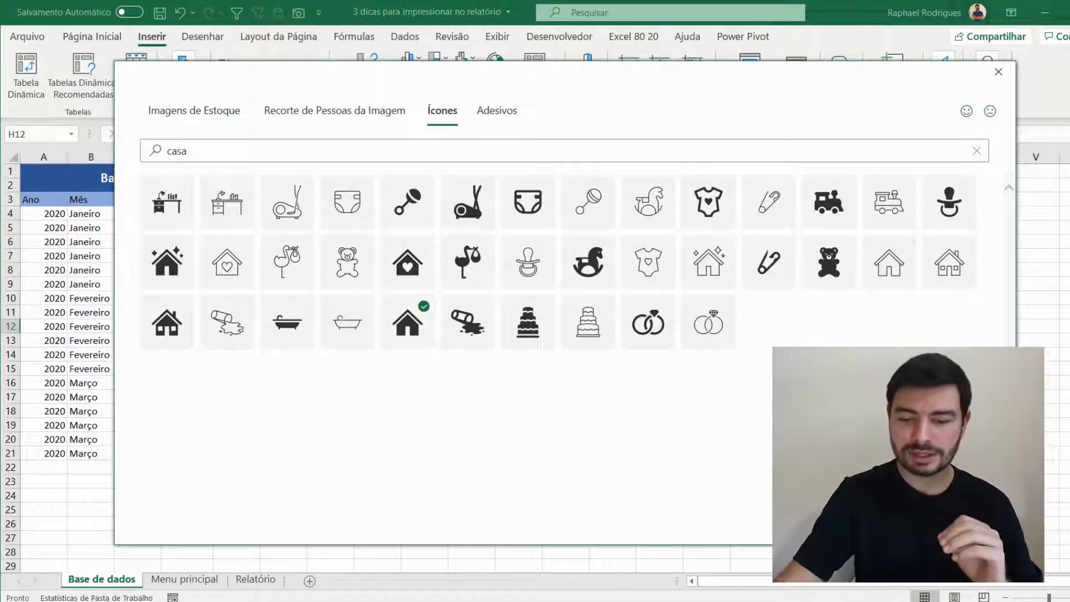
left_click(889, 522)
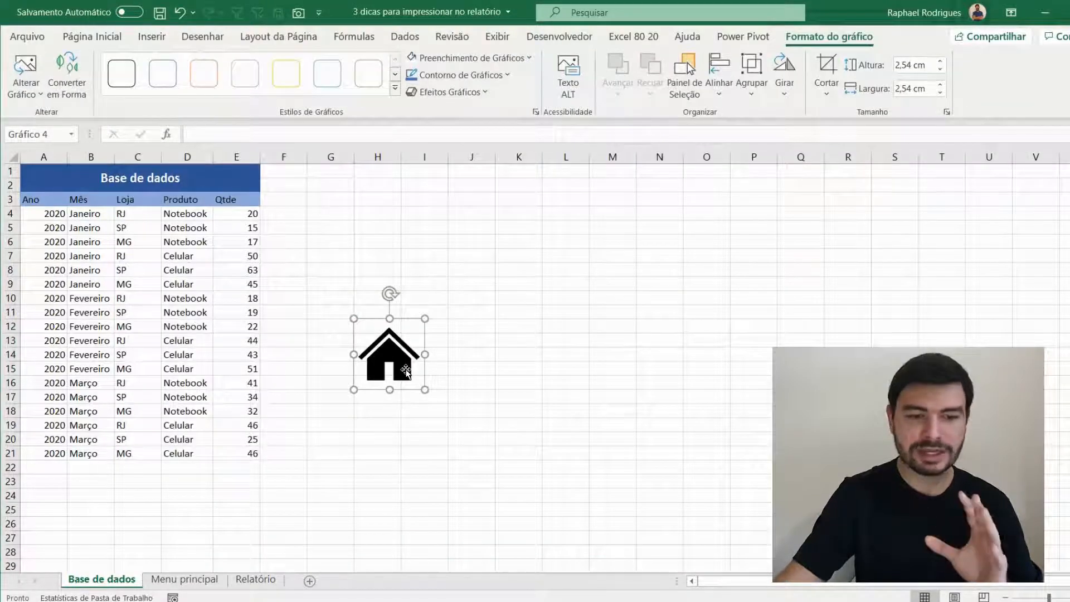
- Fill the house icon with white, shrink it and place it at the left end of the blue Base de dados title banner
left_click(429, 58)
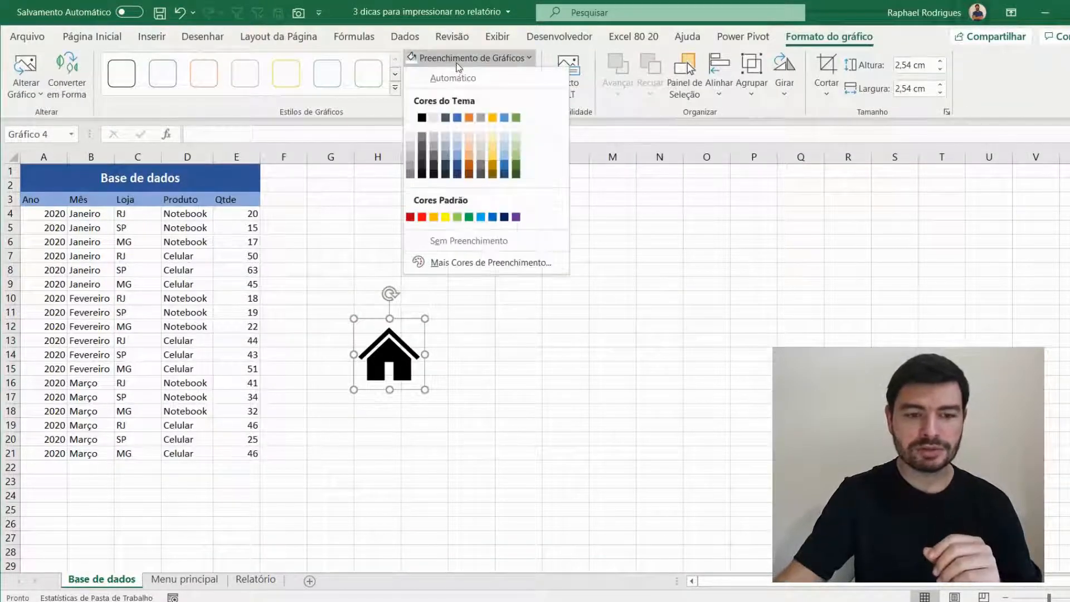
left_click(411, 118)
left_click_drag(425, 390, 49, 176)
left_click(518, 298)
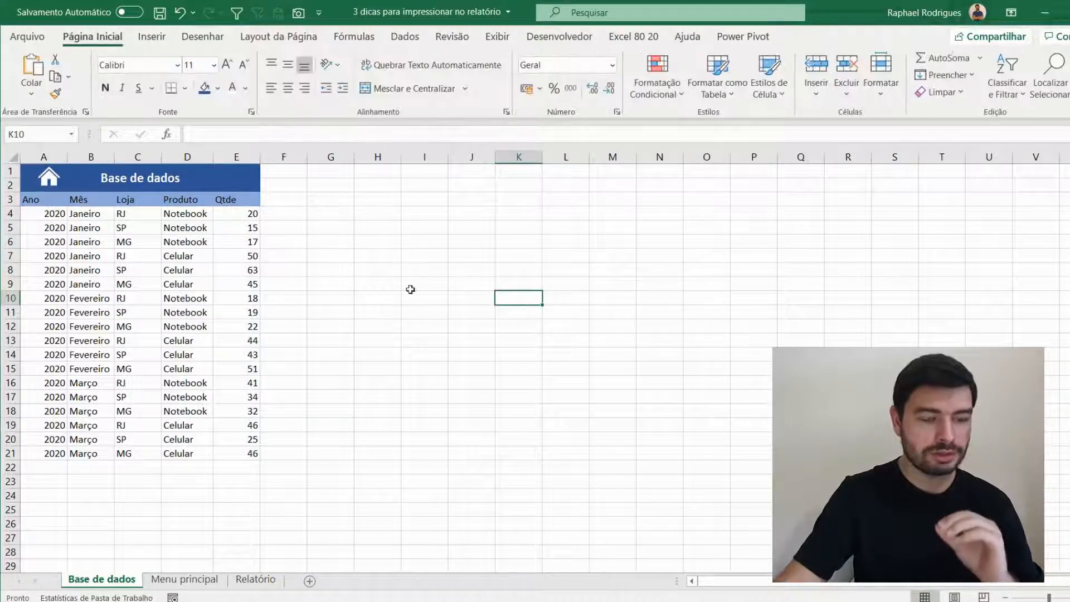
- Link the white house icon to cell A1 of the Menu principal sheet in this document
right_click(52, 180)
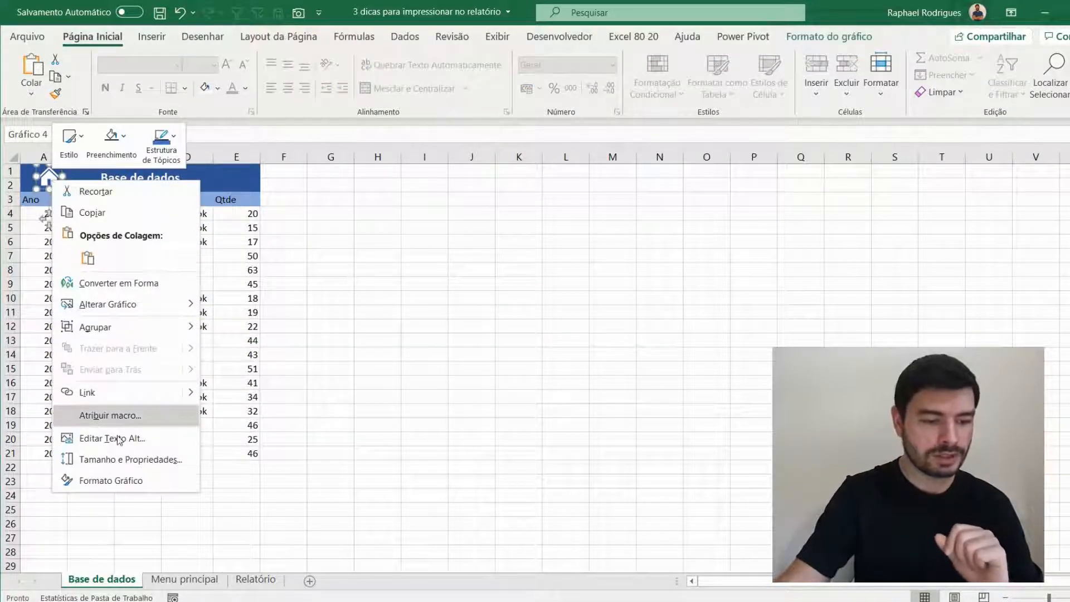
left_click(128, 391)
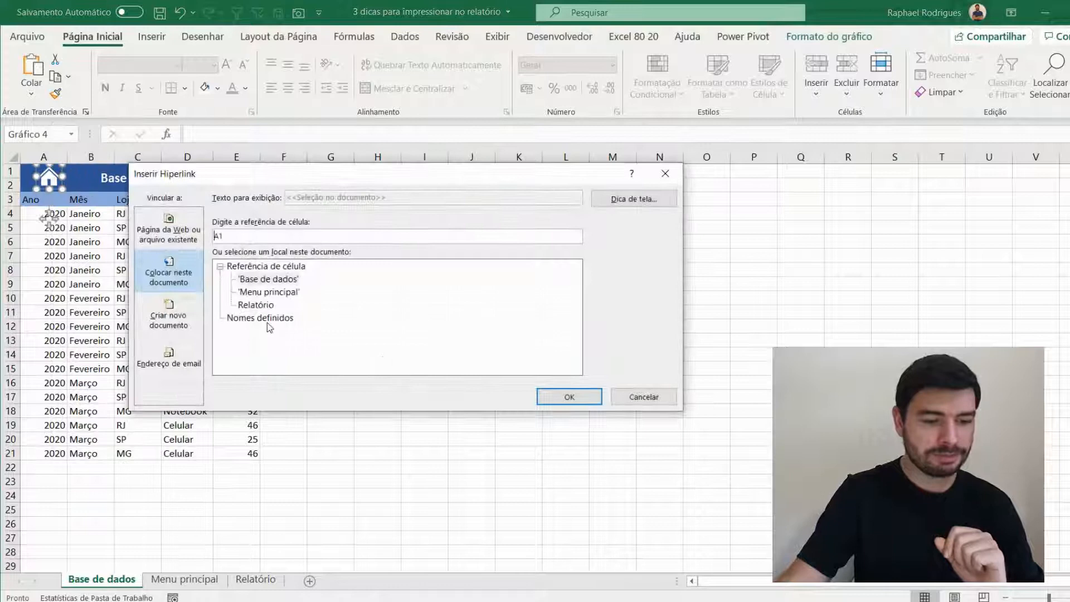
left_click(270, 292)
left_click(564, 396)
left_click(331, 228)
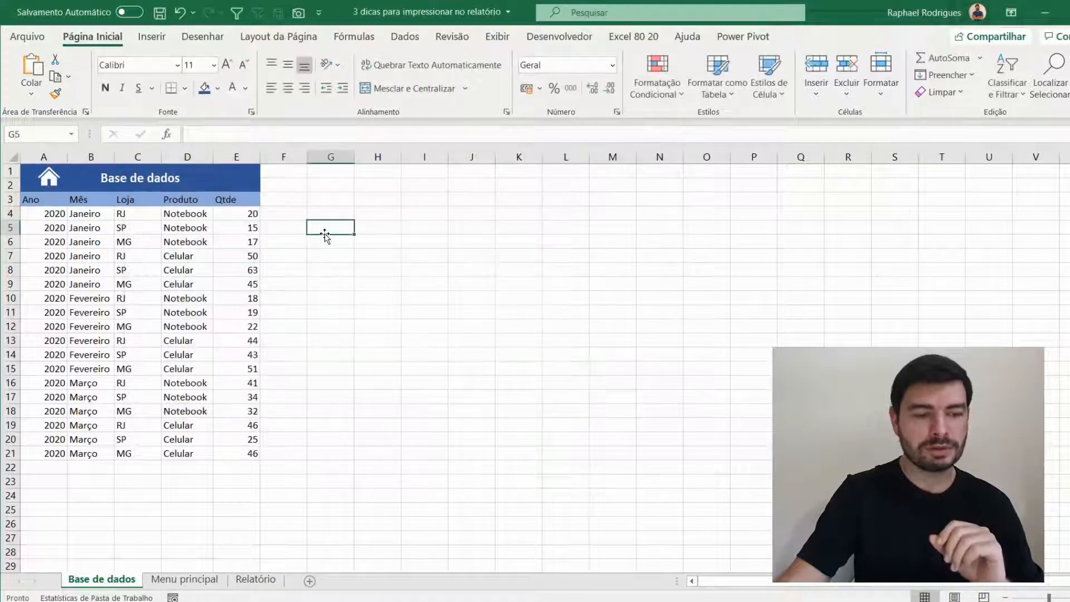
- Test navigation between Base de dados and Menu principal using the house icon and the Base de dados button
left_click(46, 182)
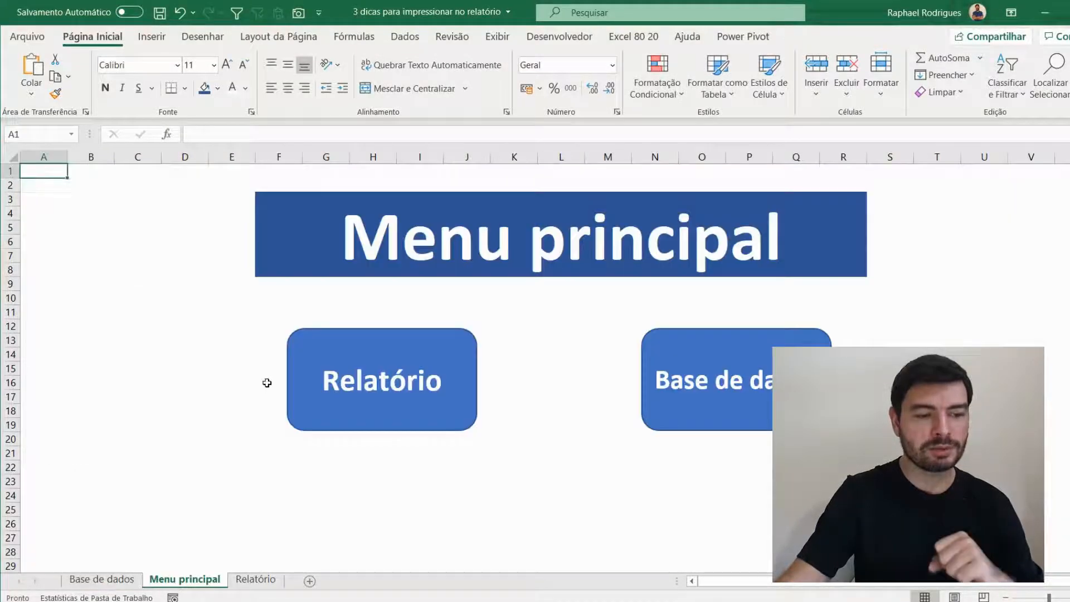
left_click(715, 385)
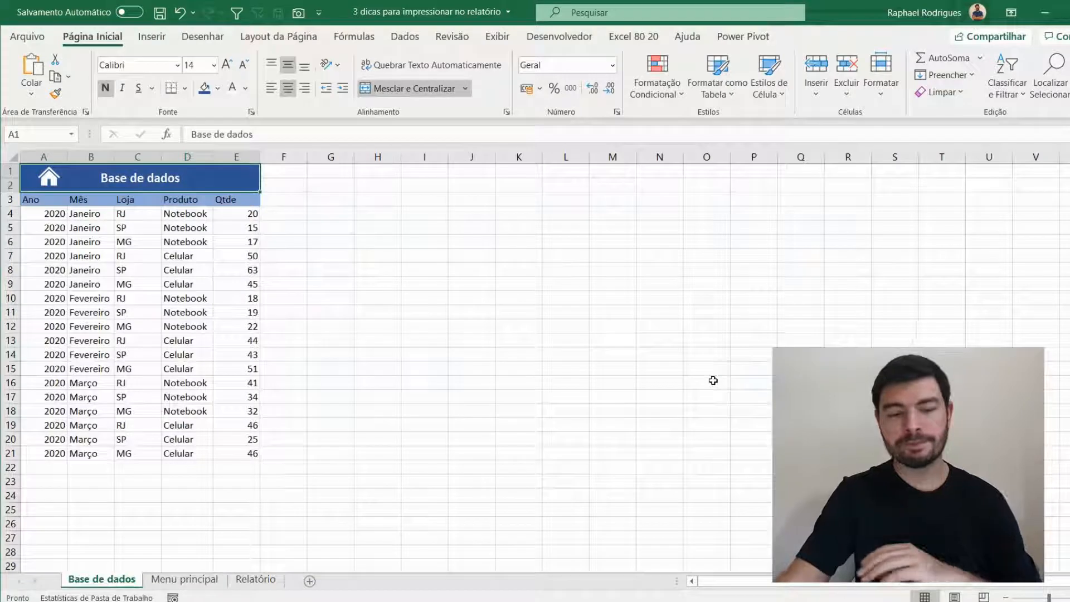
left_click(54, 179)
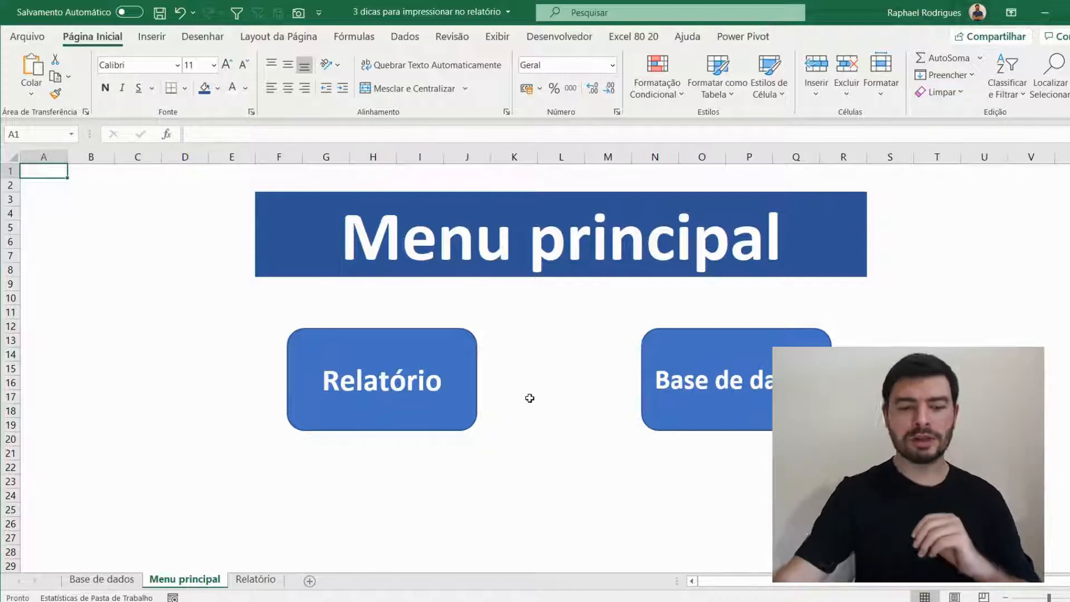
- Link the Relatório button on the Menu principal sheet to cell A1 of the Relatório sheet
right_click(463, 341)
left_click(535, 457)
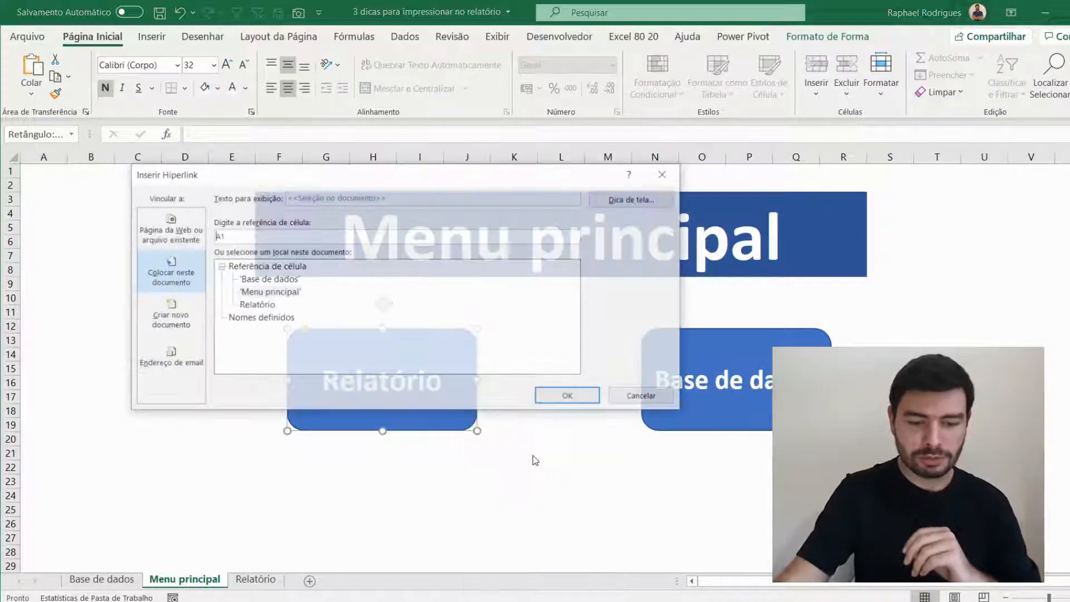
left_click(271, 306)
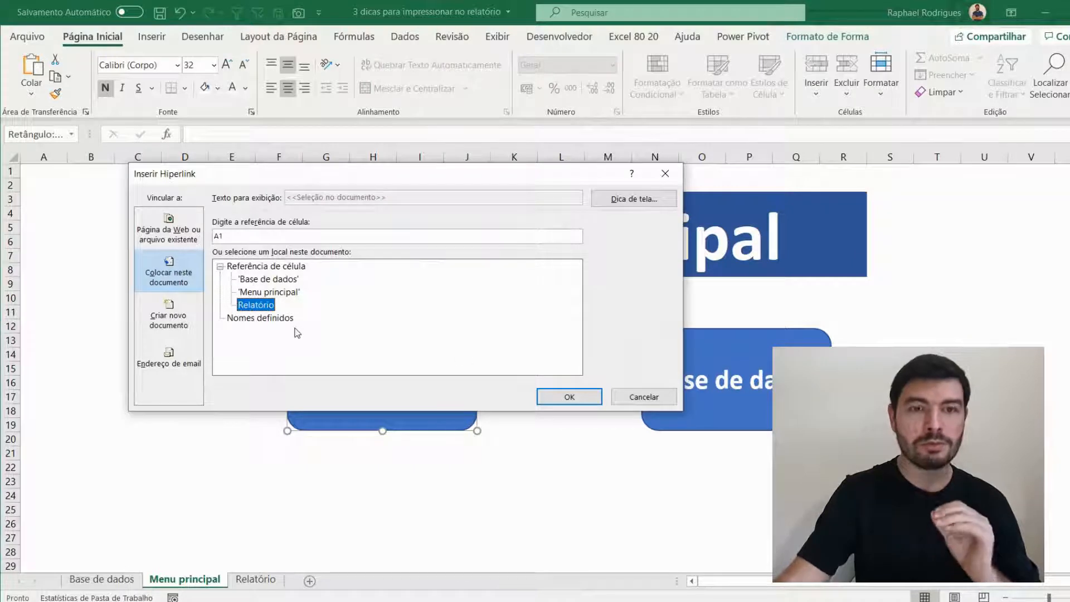
left_click(560, 398)
left_click(556, 399)
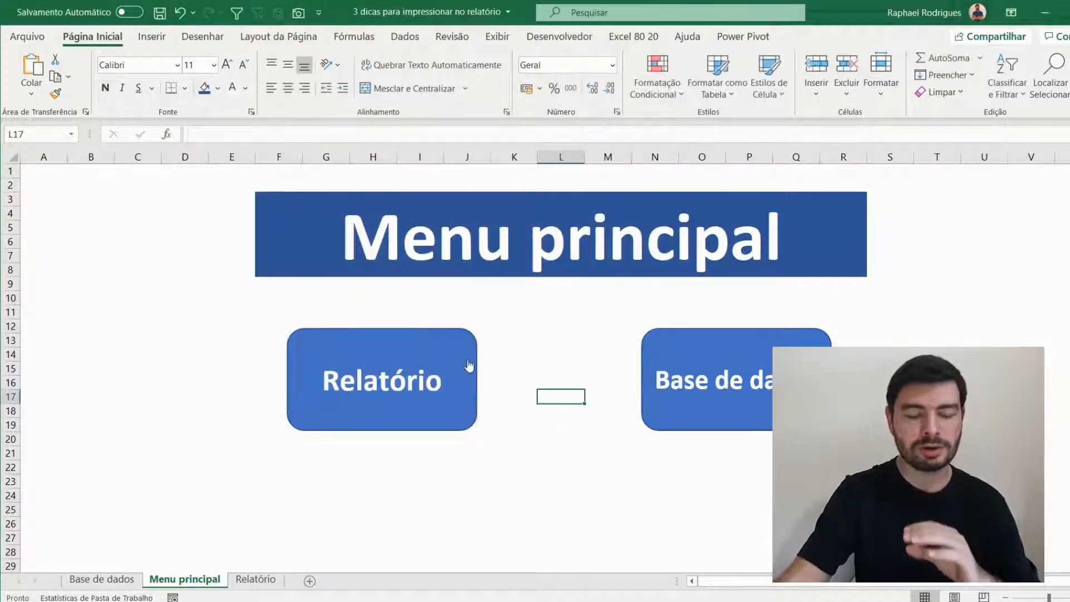
- Insert the solid house icon found with "casa" on the Relatório sheet and move it over columns C and D, around rows 2 to 6
left_click(426, 337)
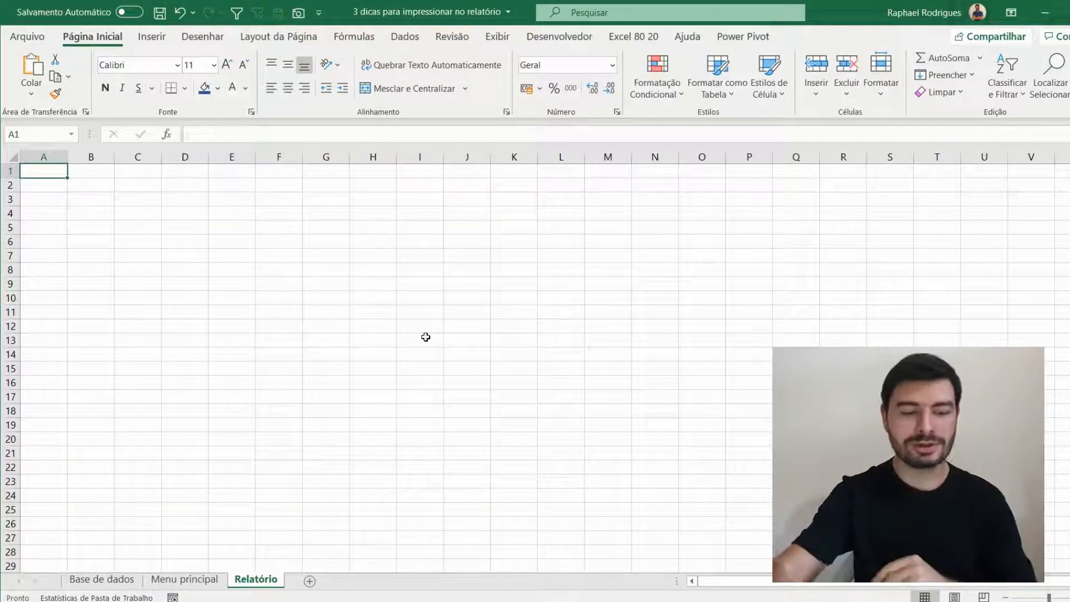
left_click(151, 37)
left_click(184, 83)
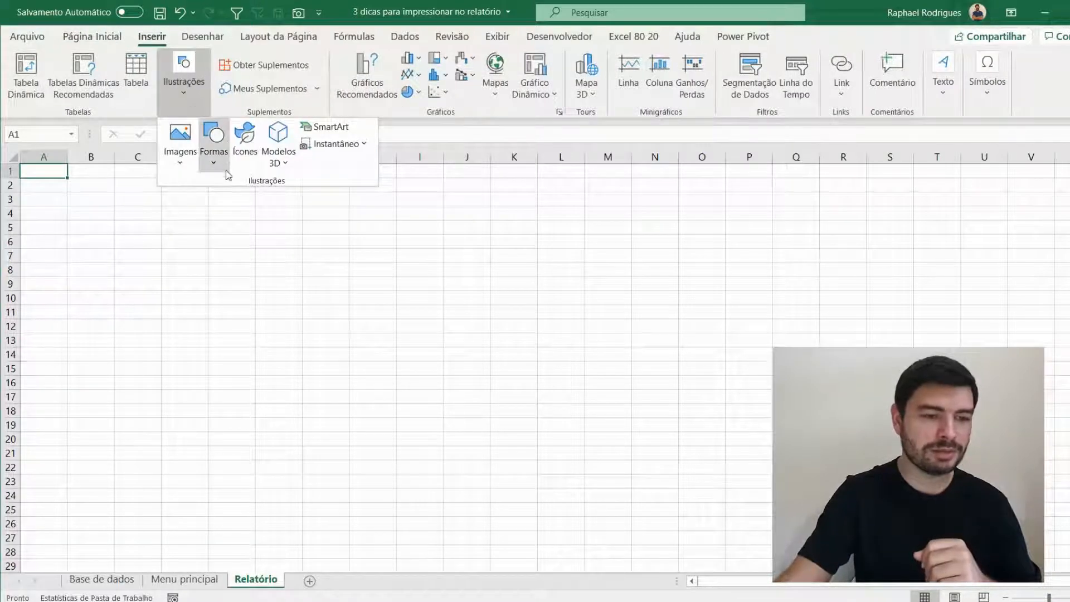
left_click(245, 139)
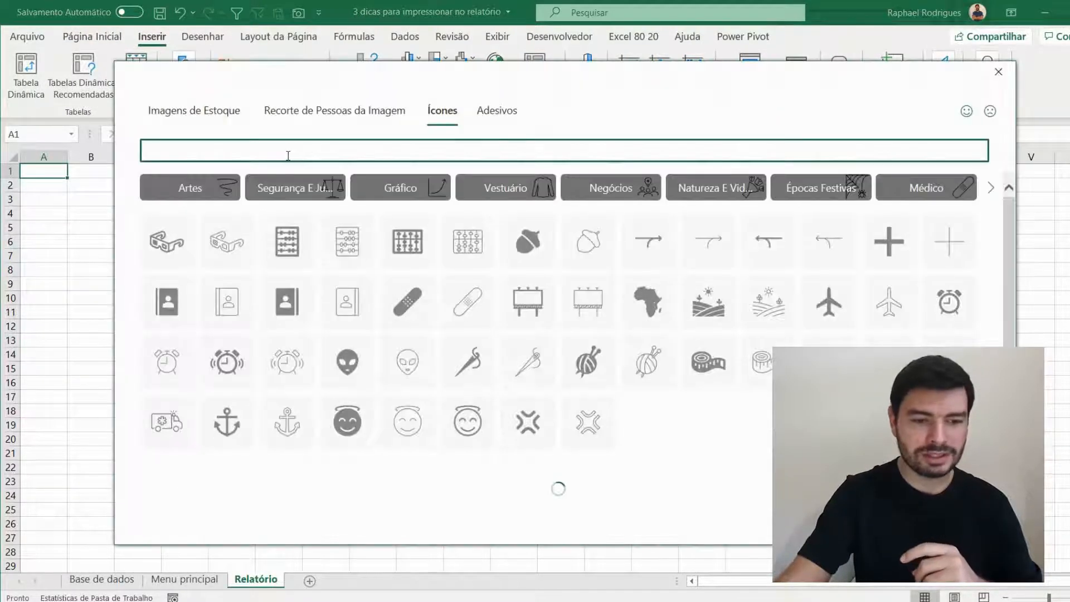
type("casa")
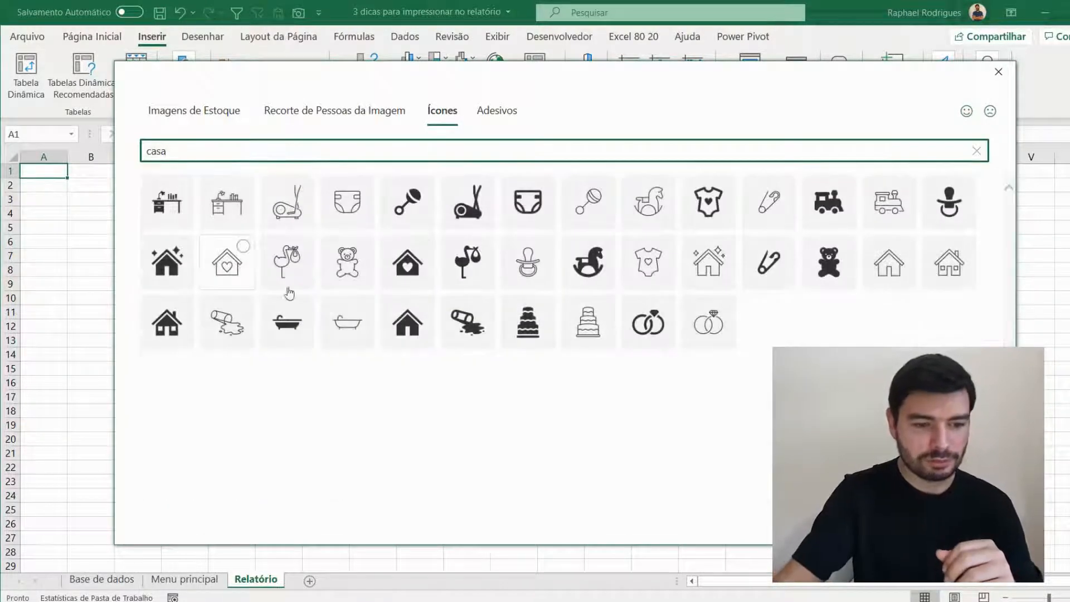
left_click(407, 322)
left_click(883, 522)
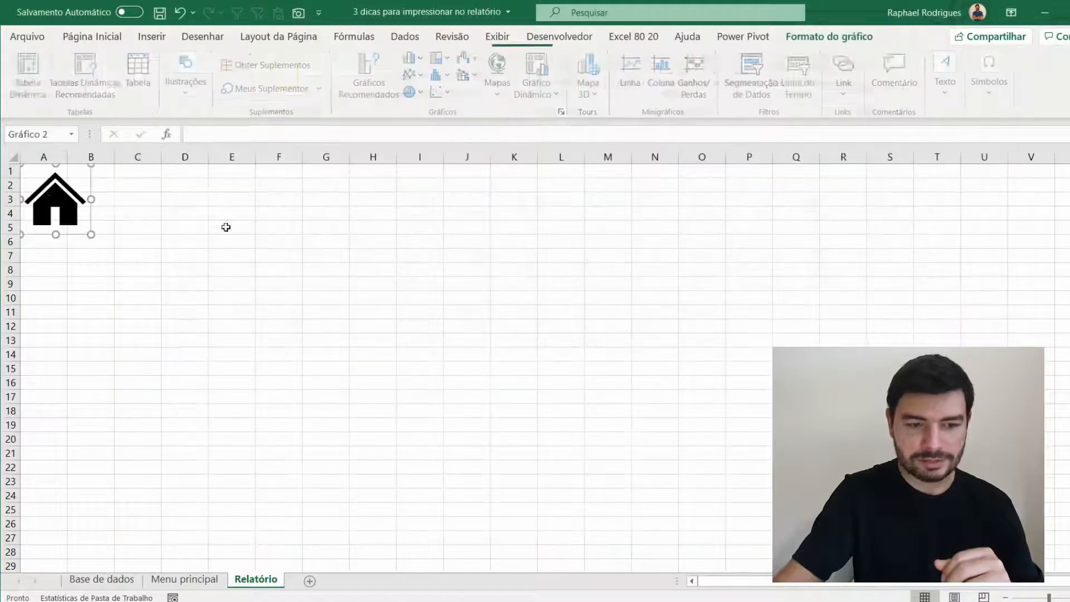
left_click_drag(64, 208, 169, 223)
left_click(335, 241)
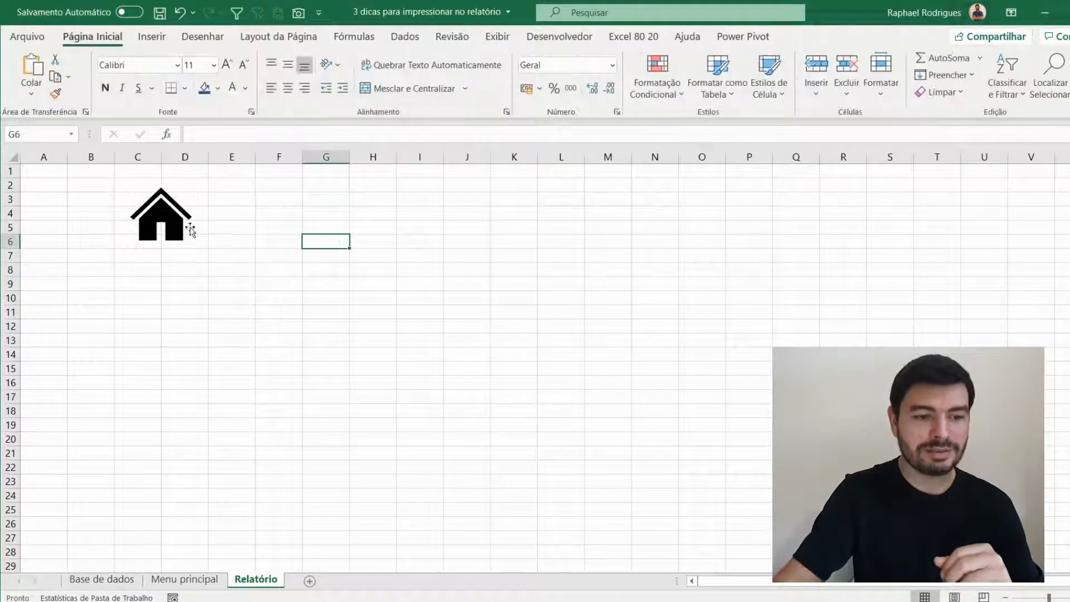
- Link the house icon on the Relatório sheet to cell A1 of the Menu principal sheet
right_click(189, 232)
left_click(281, 439)
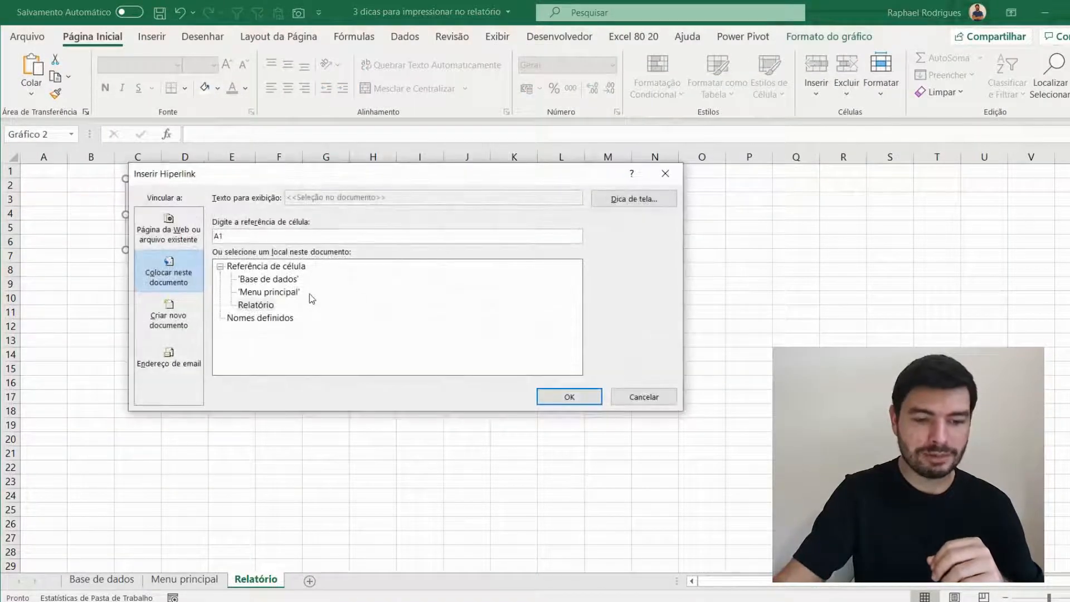
left_click(296, 292)
left_click(573, 398)
key("Escape")
- Test navigation from Relatório to Menu principal and back using the house icon and the Relatório button
left_click(168, 223)
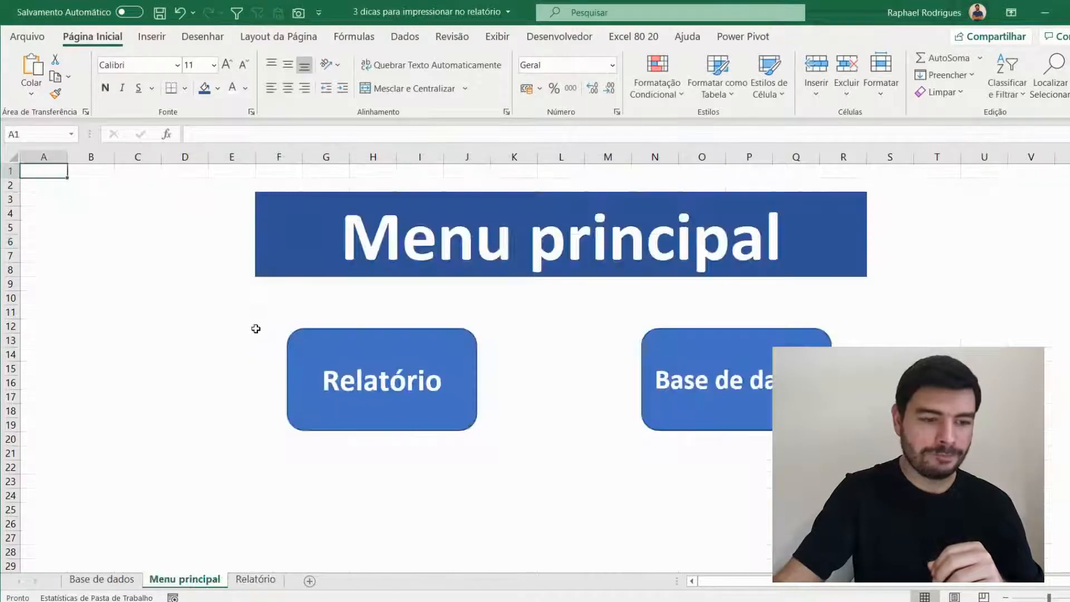
left_click(404, 382)
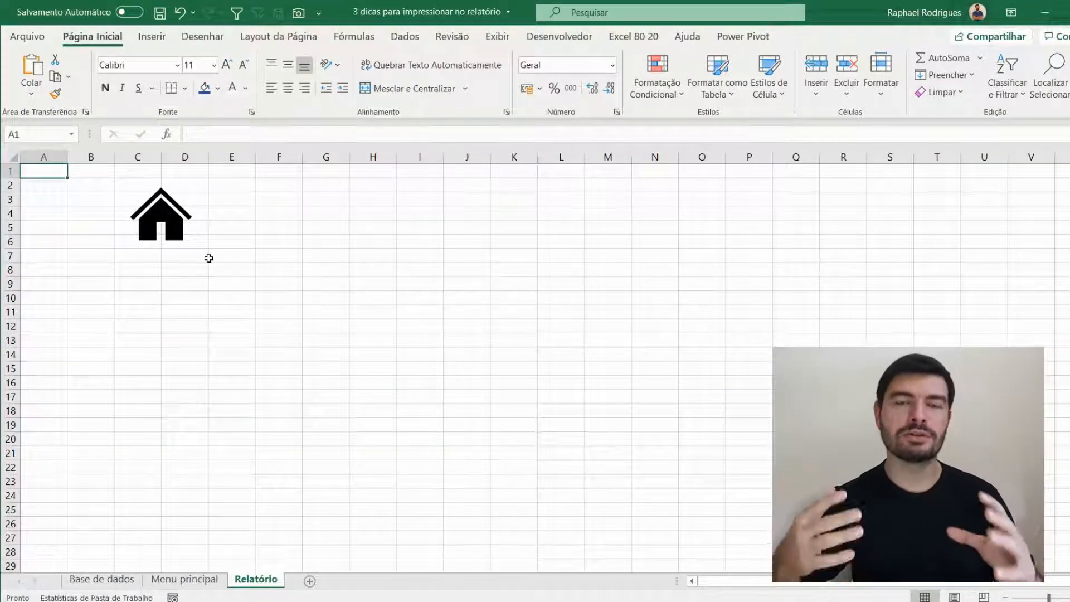
left_click(153, 288)
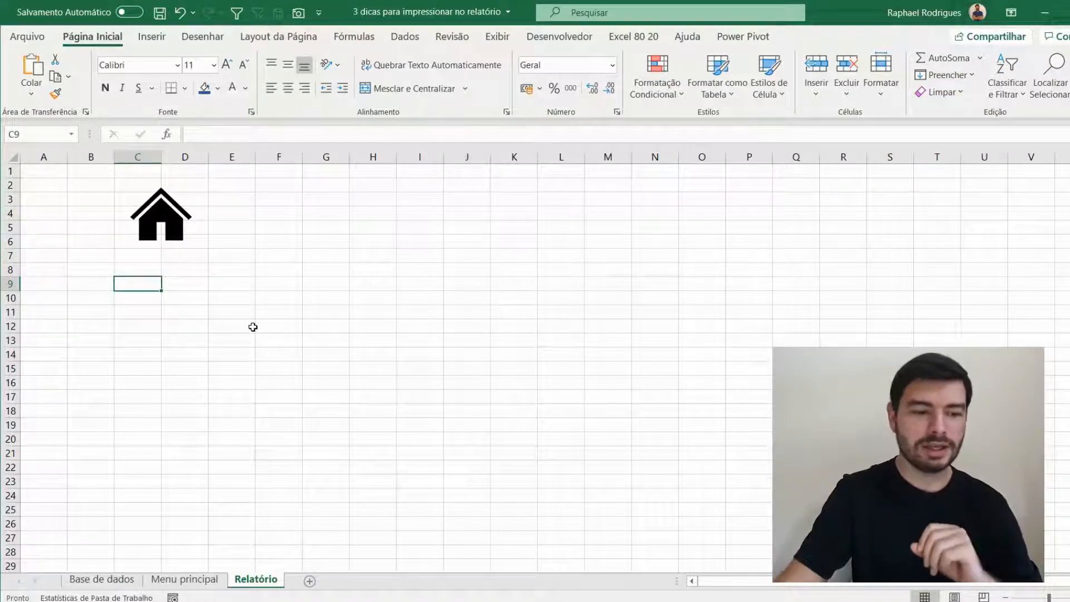
- Review the Mês, Loja, Produto and Qtde columns of the table on the Base de dados sheet
left_click(109, 577)
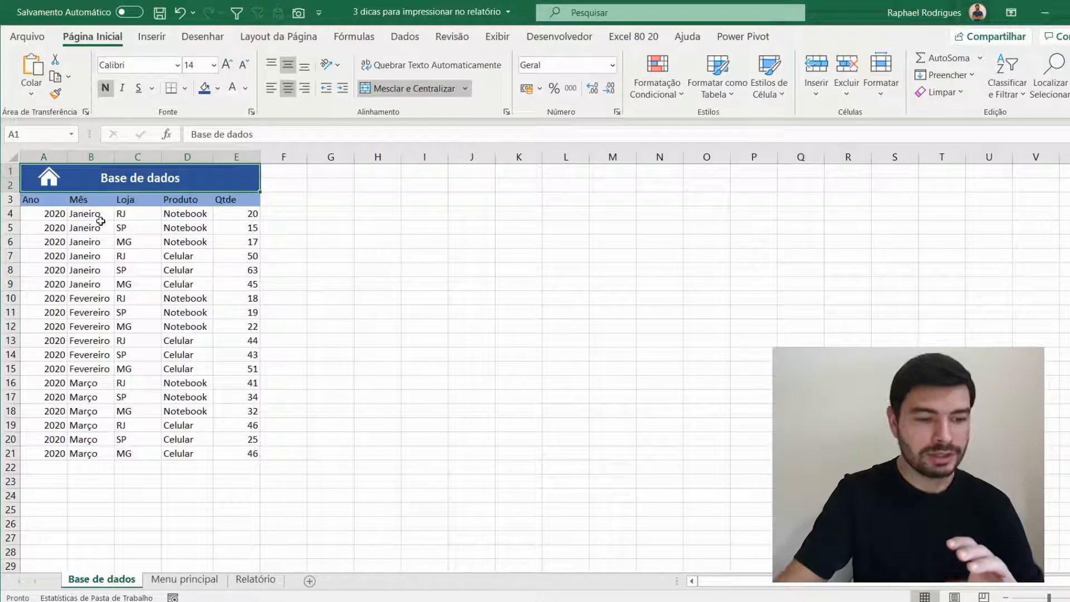
left_click_drag(95, 215, 92, 354)
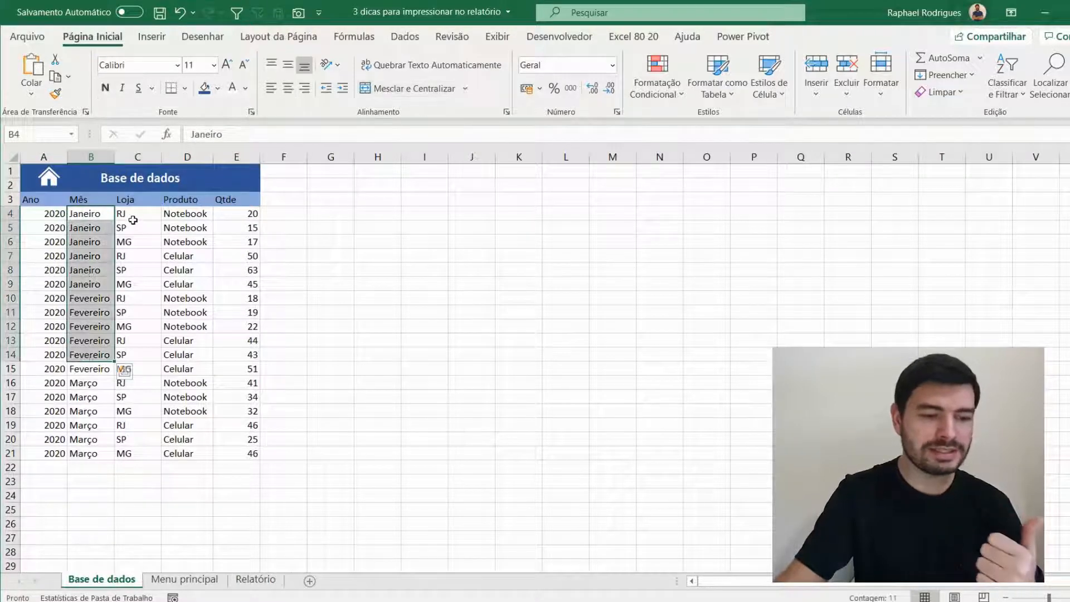
left_click_drag(133, 221, 134, 396)
left_click_drag(184, 257, 179, 398)
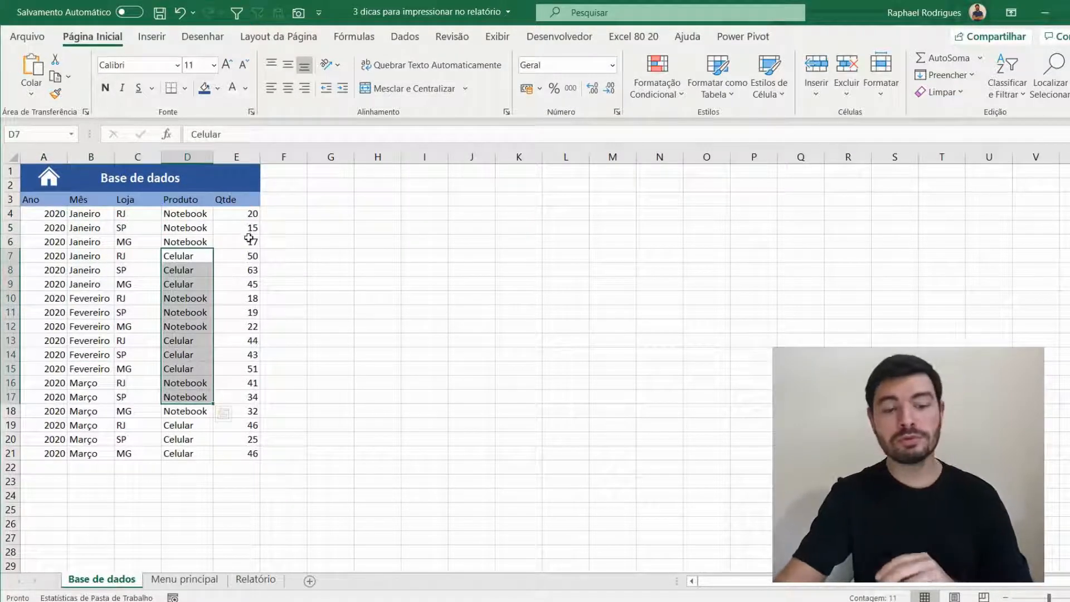
left_click_drag(249, 228, 241, 362)
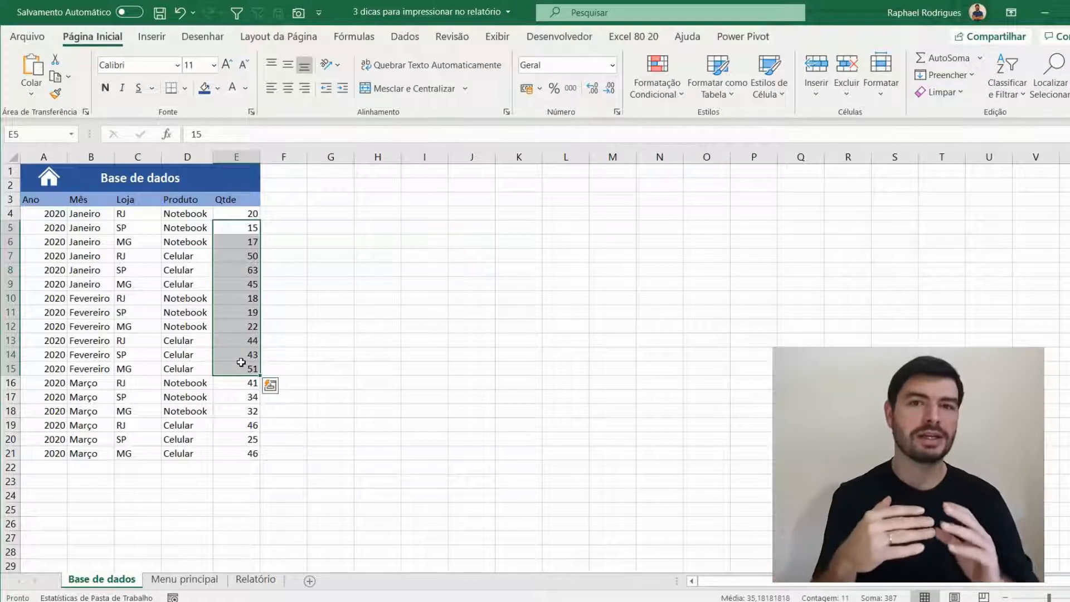
- Enter the label "Total de vendas" in cell C13 of the Relatório sheet
left_click(256, 580)
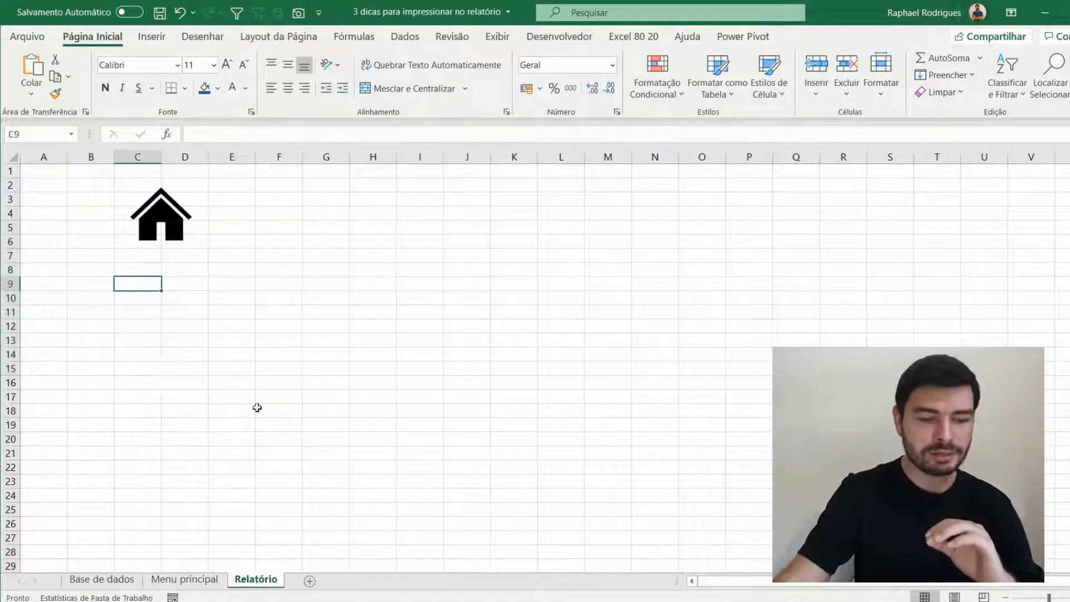
left_click(135, 298)
left_click(141, 342)
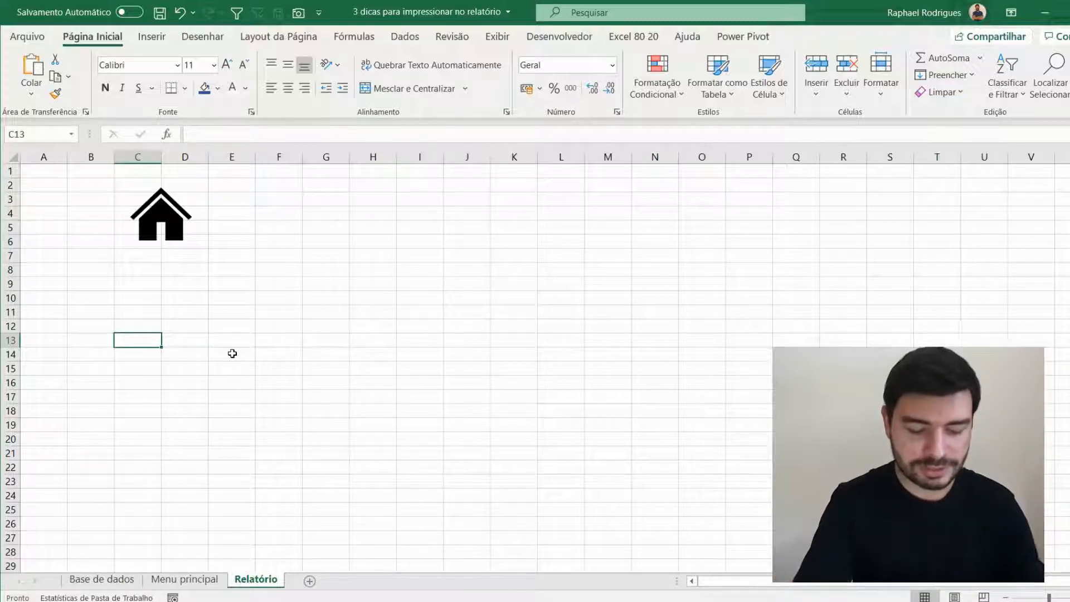
type("Tota")
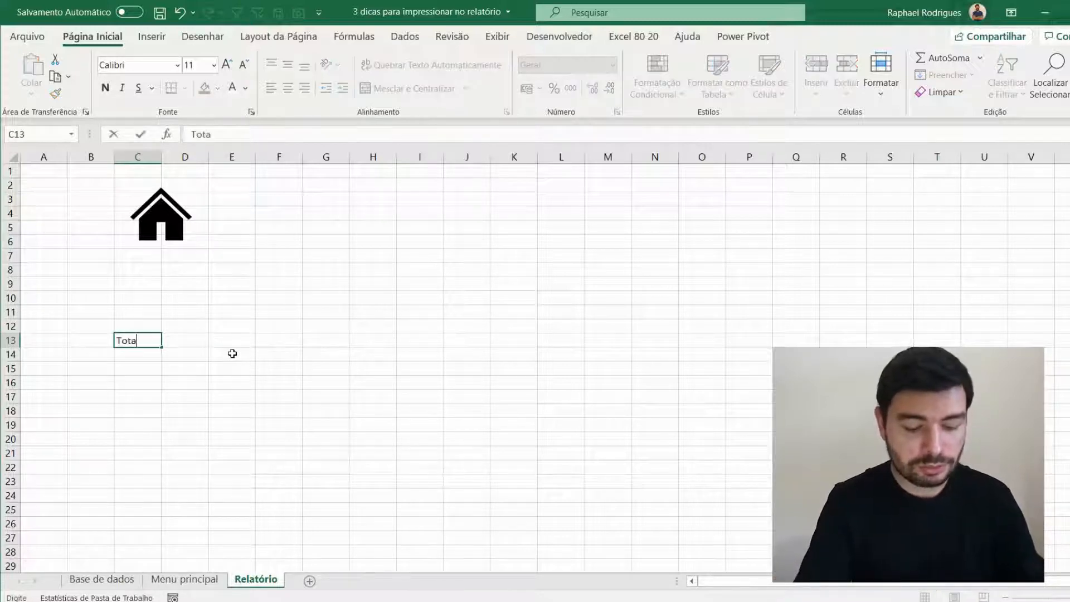
type("l de vendas")
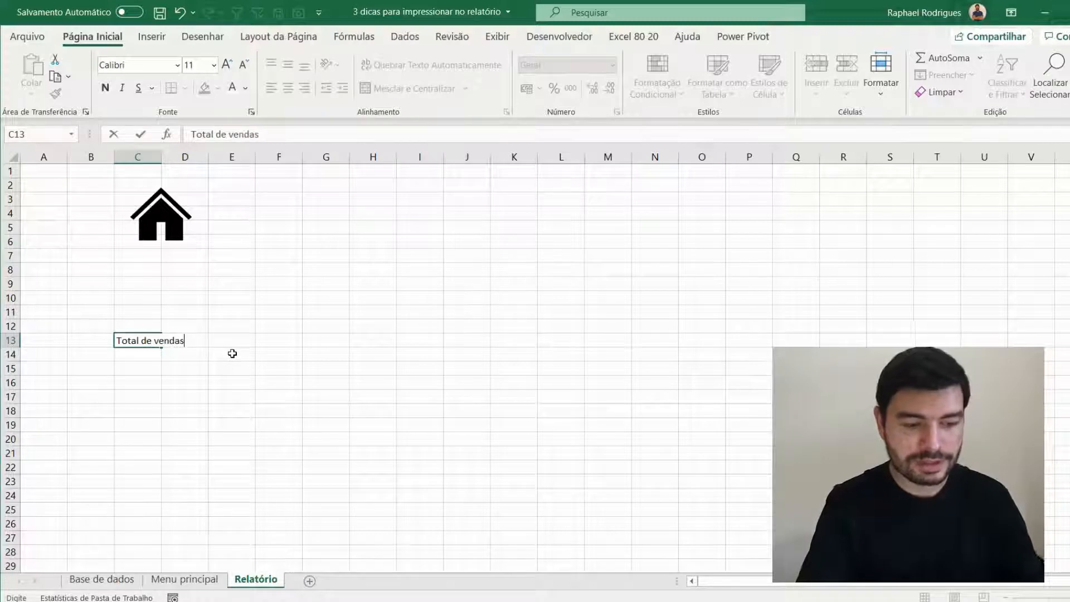
key("Return")
- Format the Total de vendas cell with a light blue fill and bold black text
left_click(147, 340)
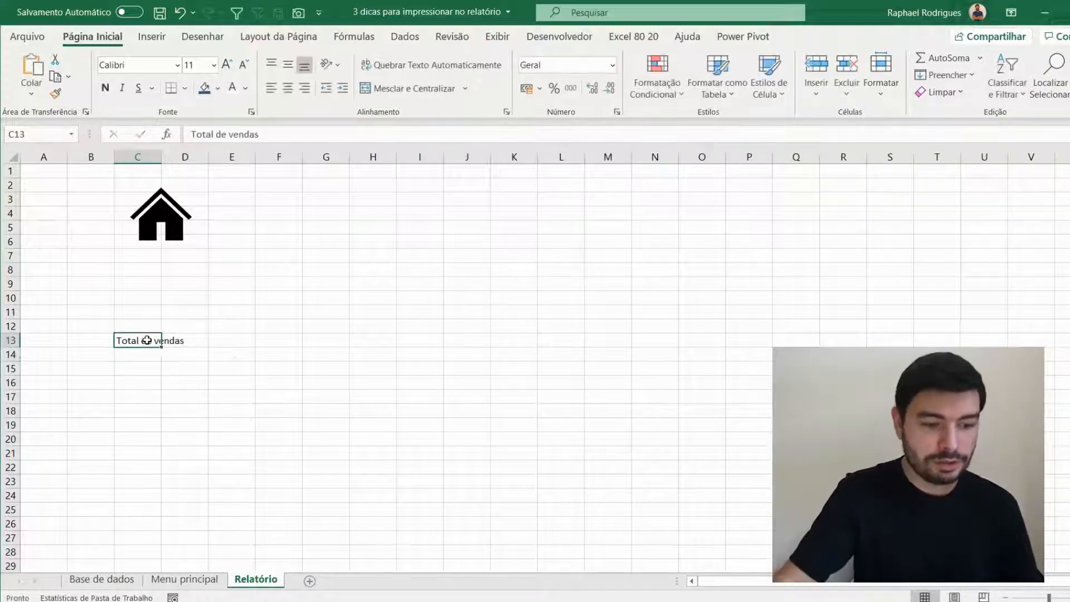
left_click(204, 88)
left_click(232, 88)
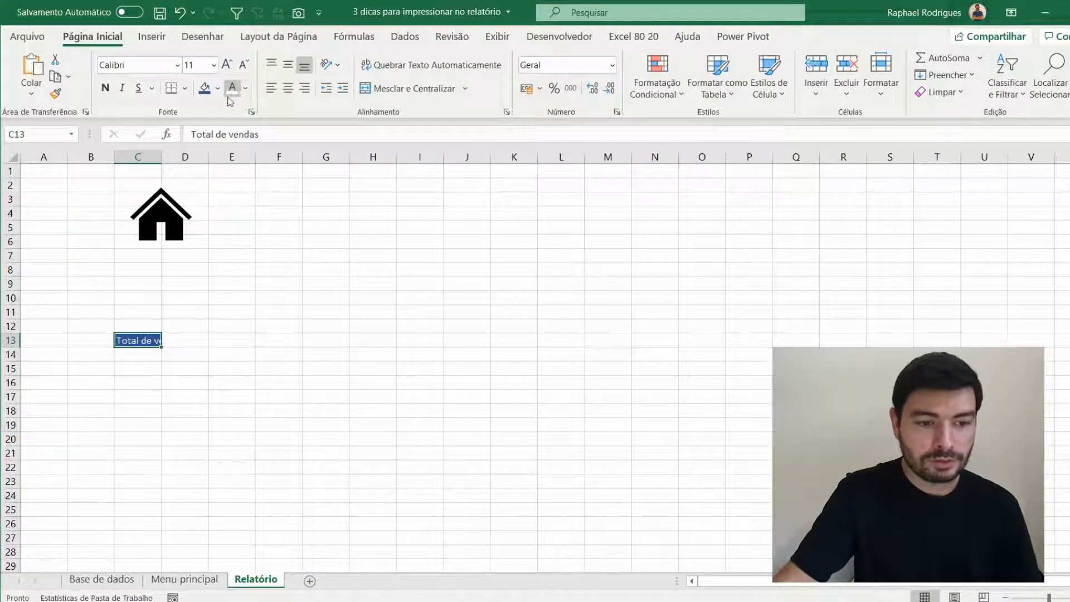
left_click(246, 88)
left_click(251, 162)
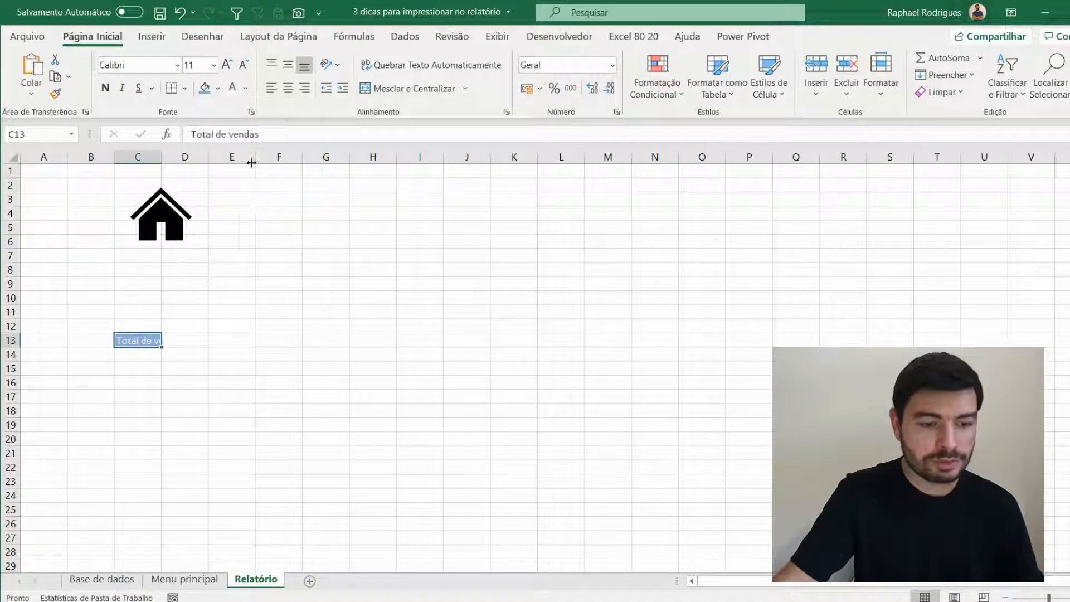
left_click(245, 88)
left_click(254, 105)
left_click(104, 87)
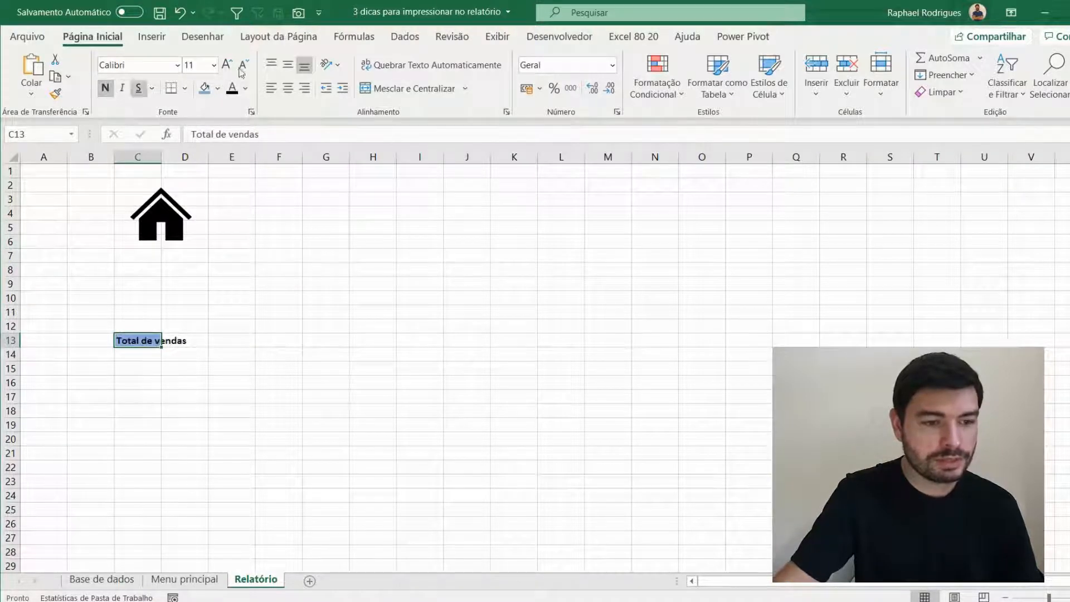
- Enlarge the Total de vendas text to size 18 and widen columns C and D to fit
left_click(228, 65)
left_click(227, 65)
left_click(227, 64)
left_click(227, 65)
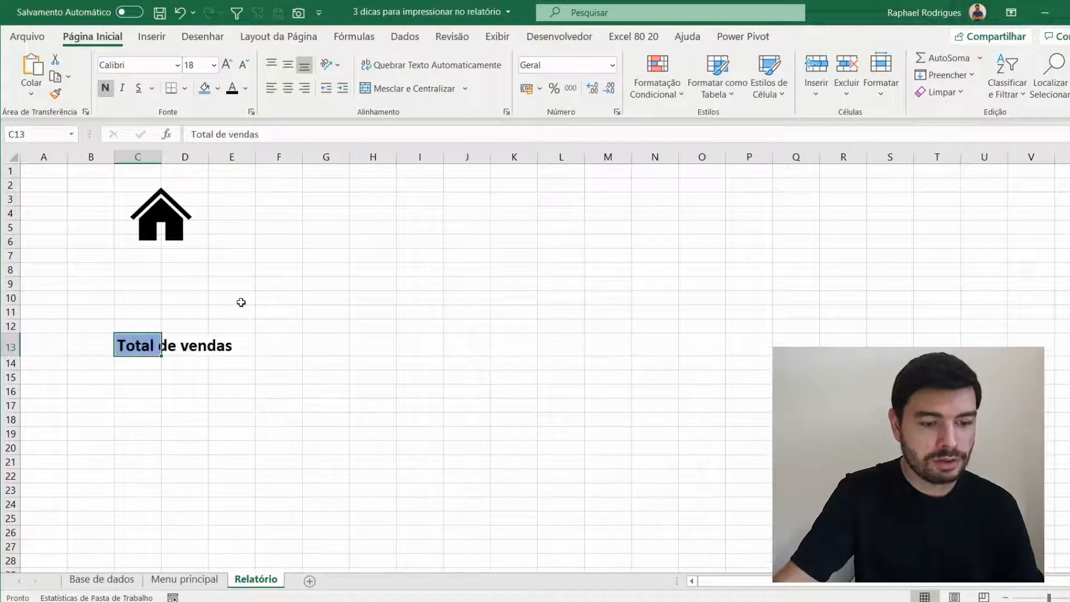
left_click_drag(162, 156, 315, 160)
left_click(259, 343)
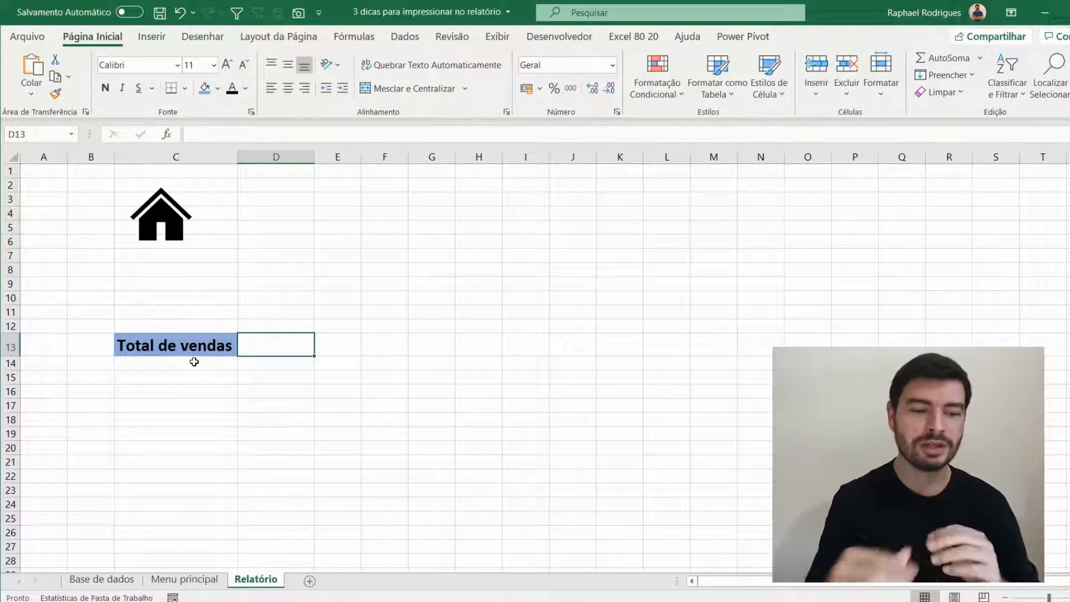
- Copy the Total de vendas cell to C11, replace its text with "Escolha o estado" and widen column C to fit
left_click(174, 341)
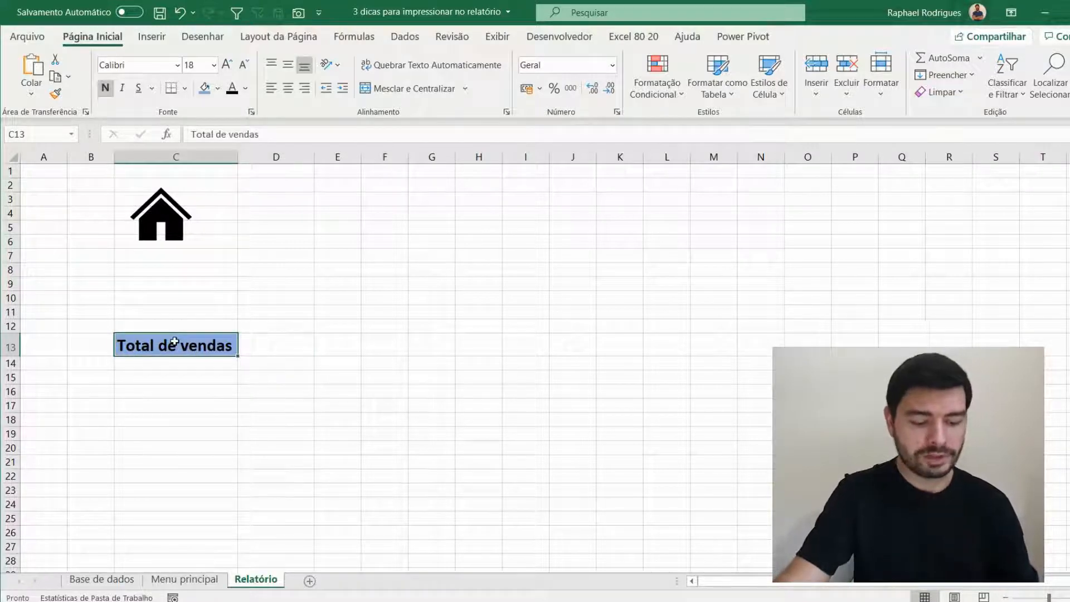
key("ctrl+c")
left_click(172, 312)
key("ctrl+v")
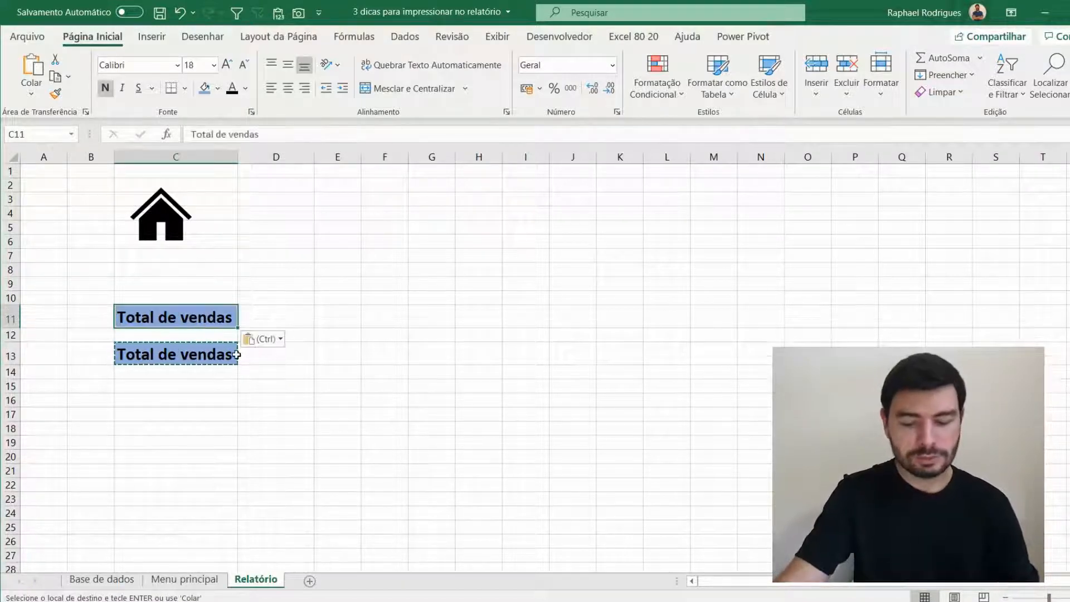
type("Escolha")
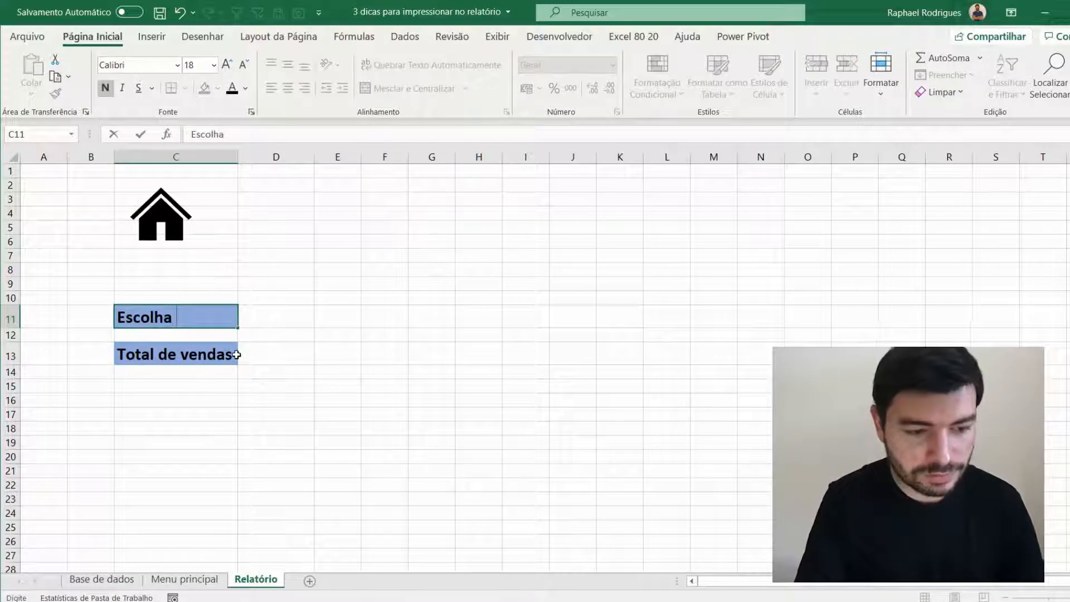
type(" o estado")
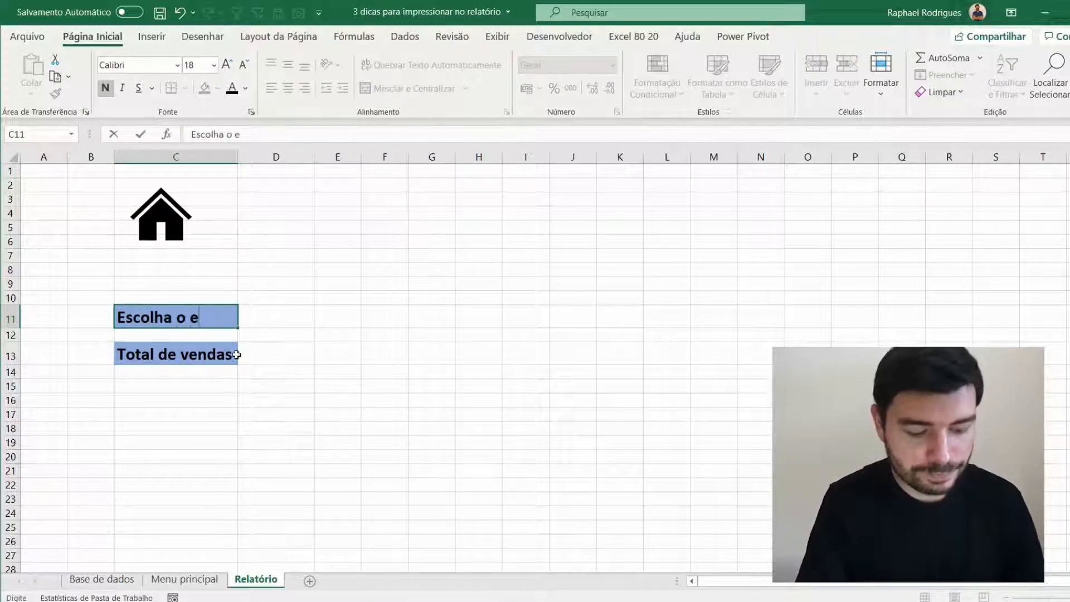
left_click(333, 355)
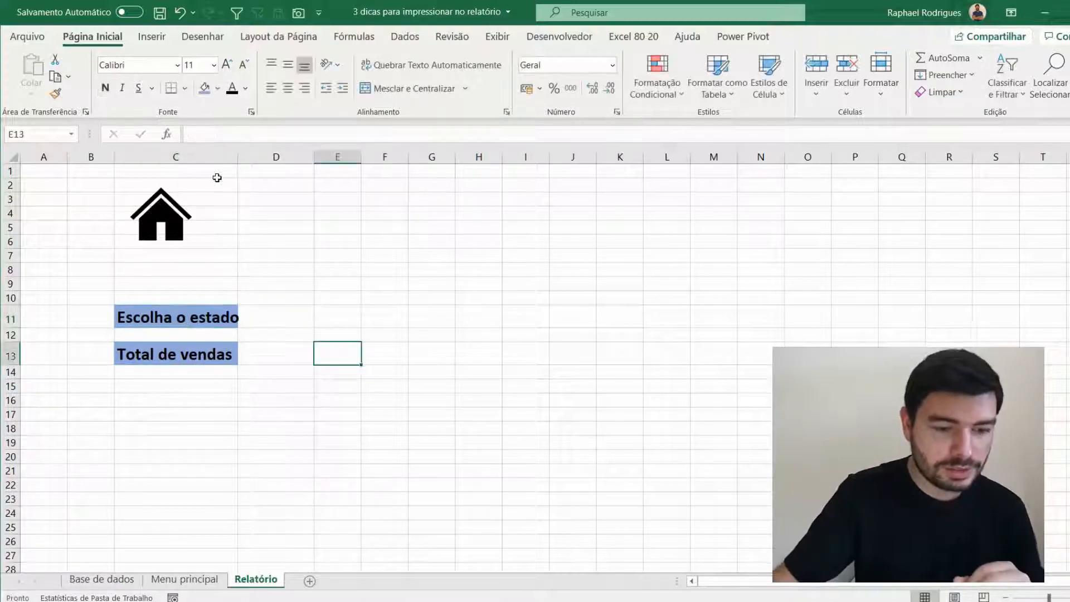
left_click_drag(239, 161, 252, 161)
left_click(298, 317)
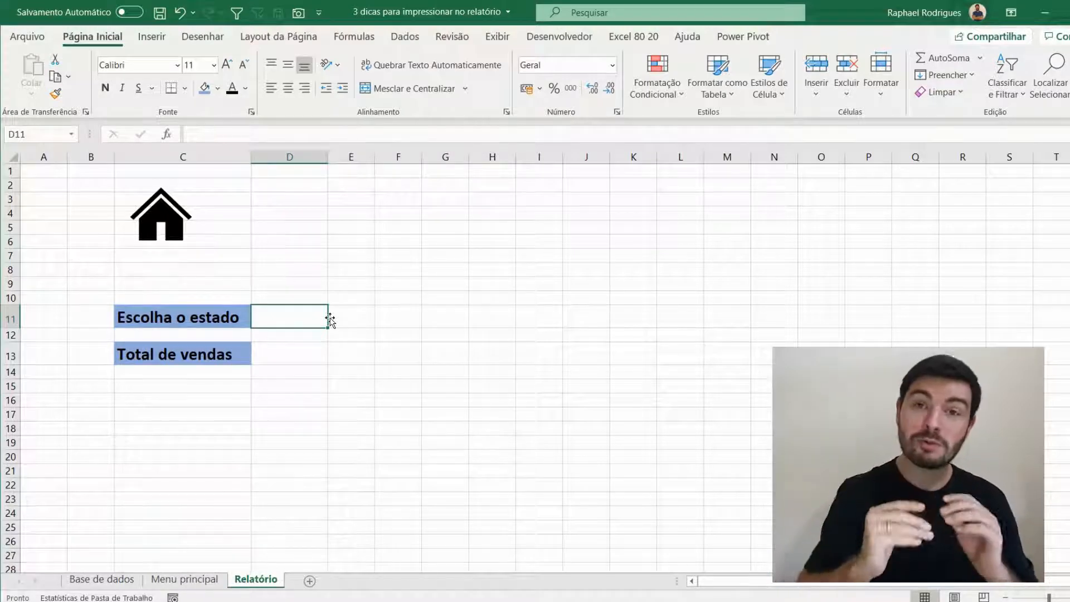
left_click(240, 355)
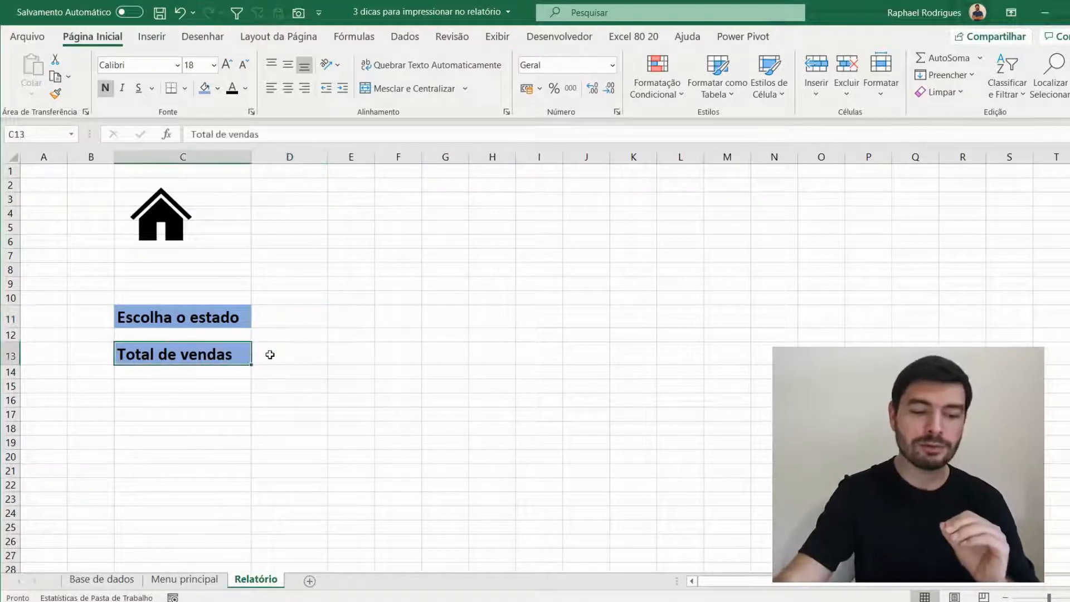
left_click(270, 355)
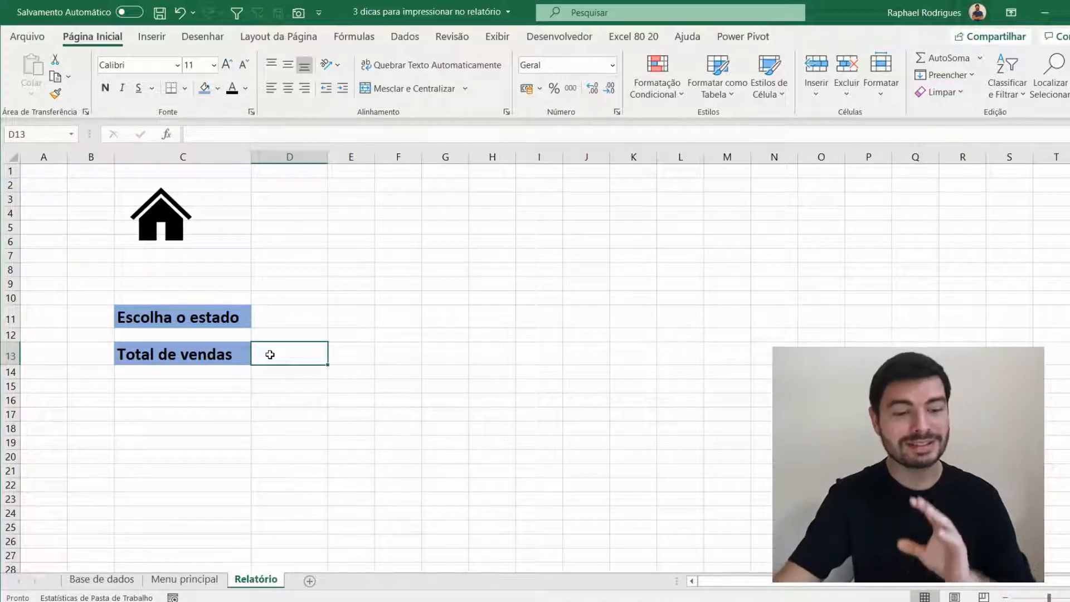
- Add a new worksheet after Relatório and name it Auxiliar
left_click(310, 581)
double_click(312, 580)
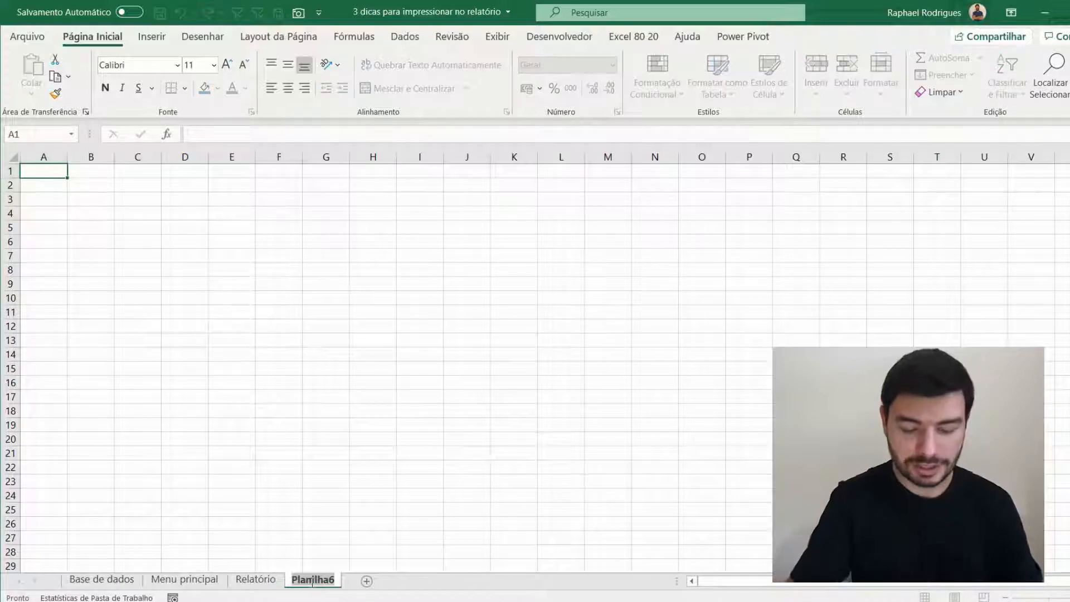
type("Auxiliar")
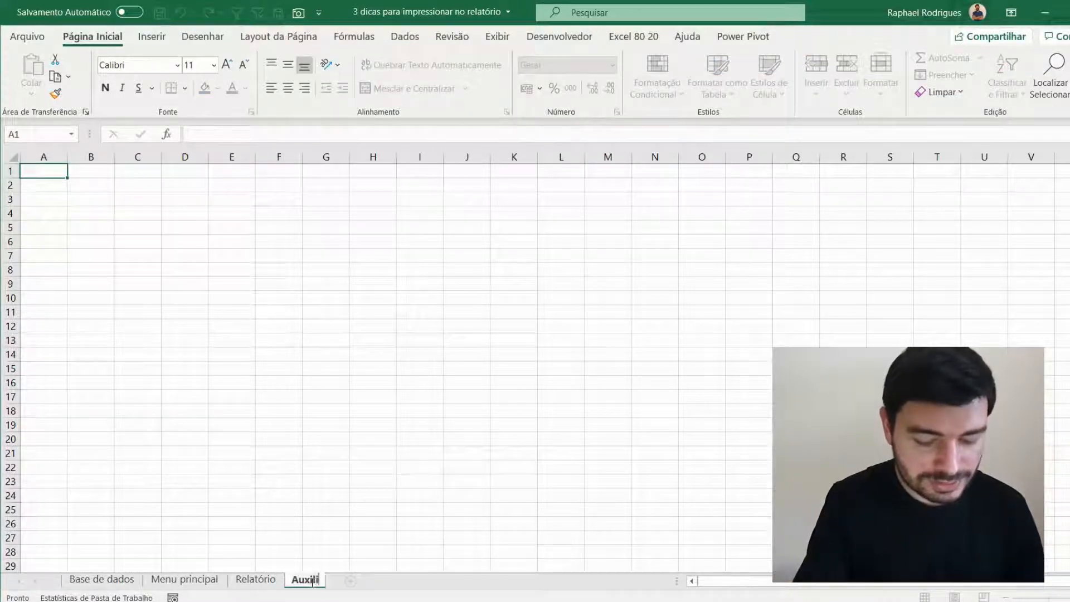
key("Return")
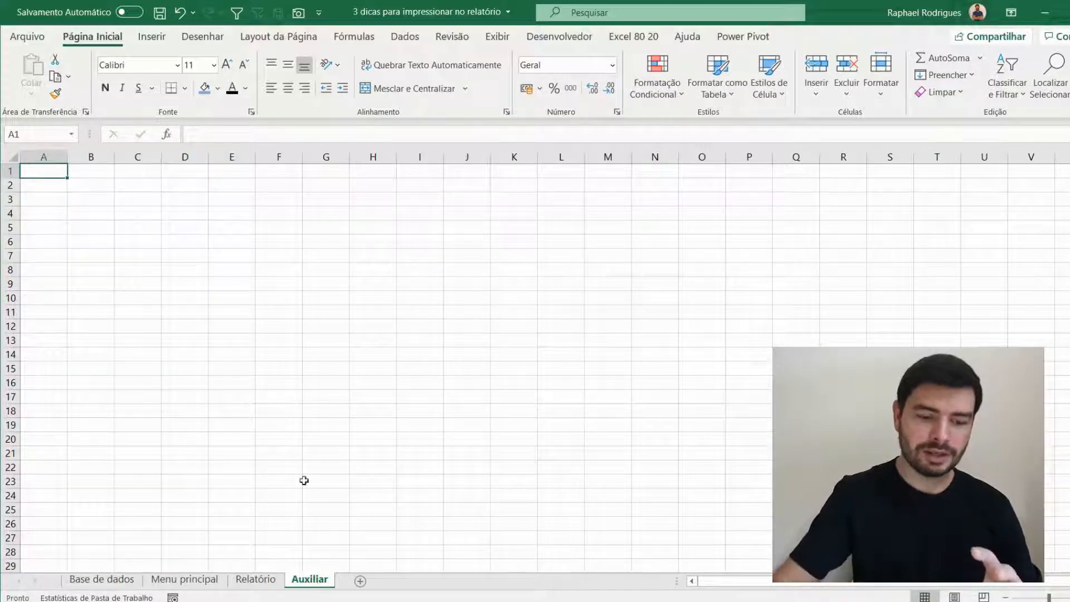
left_click(290, 223)
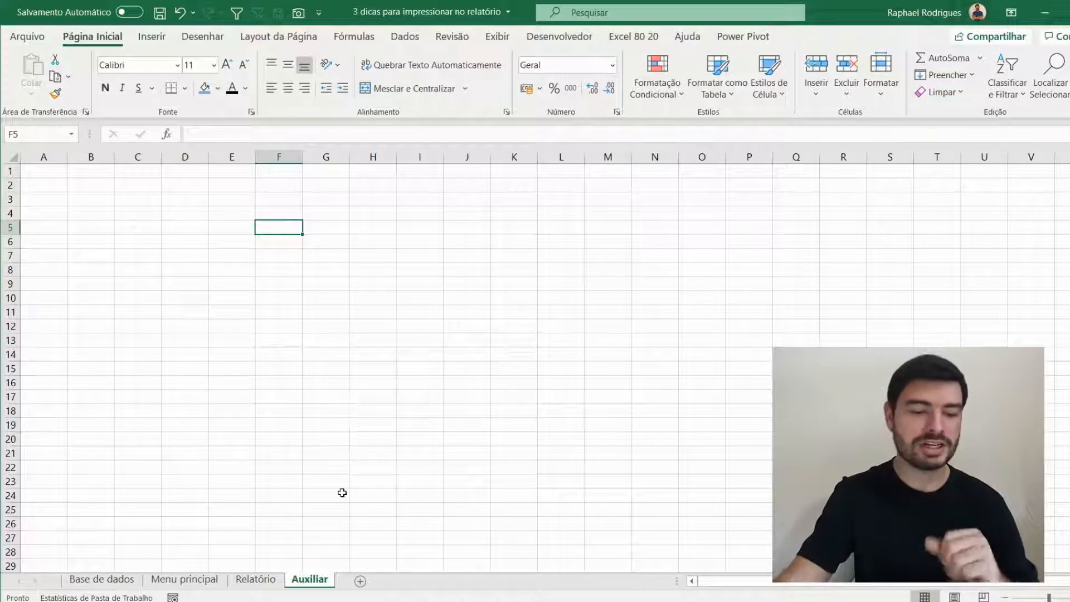
- Copy the stores RJ, SP and MG from C4:C6 of Base de dados to Auxiliar, starting at cell A1
left_click(101, 579)
left_click_drag(138, 216, 150, 241)
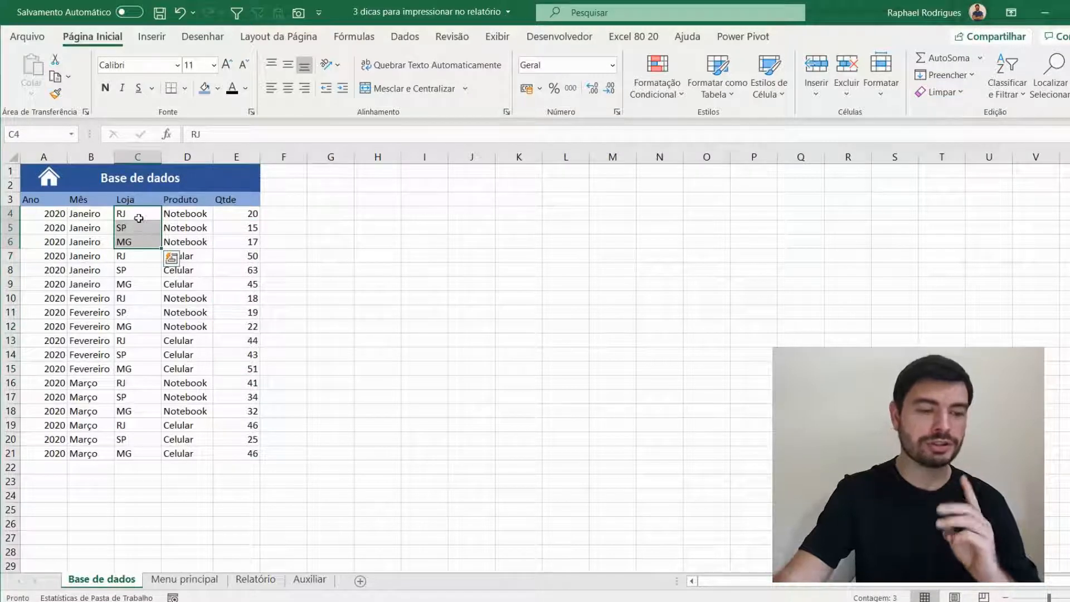
key("ctrl+c")
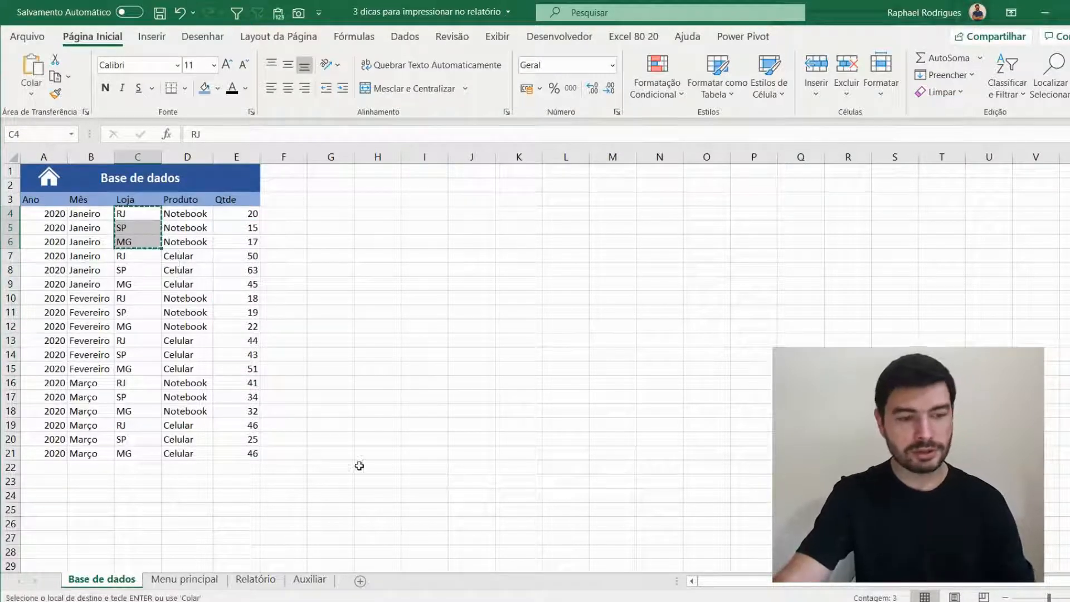
left_click(310, 579)
left_click(46, 174)
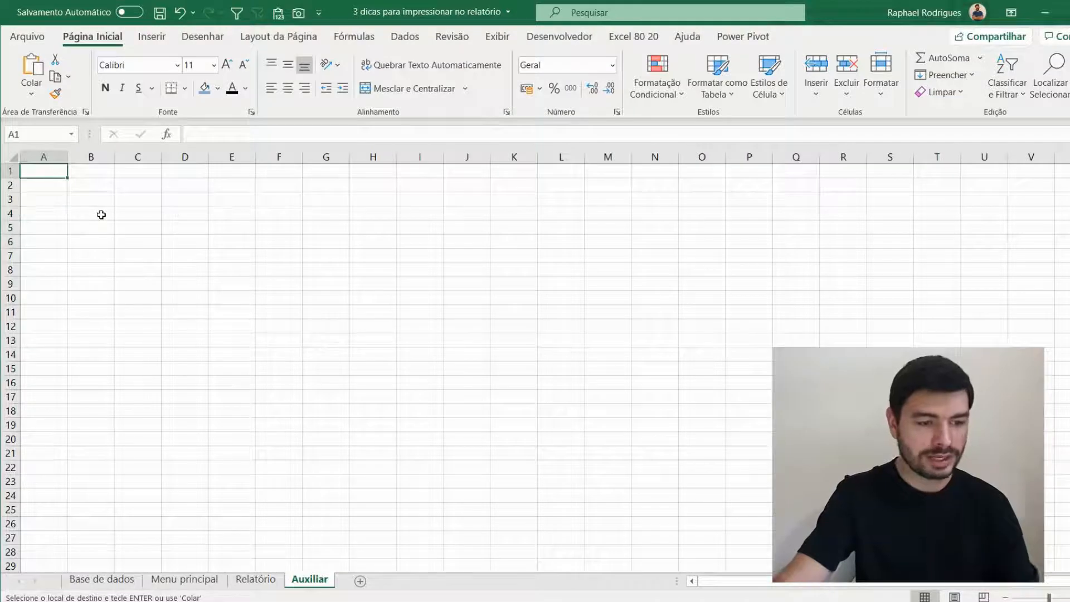
key("ctrl+v")
left_click(281, 482)
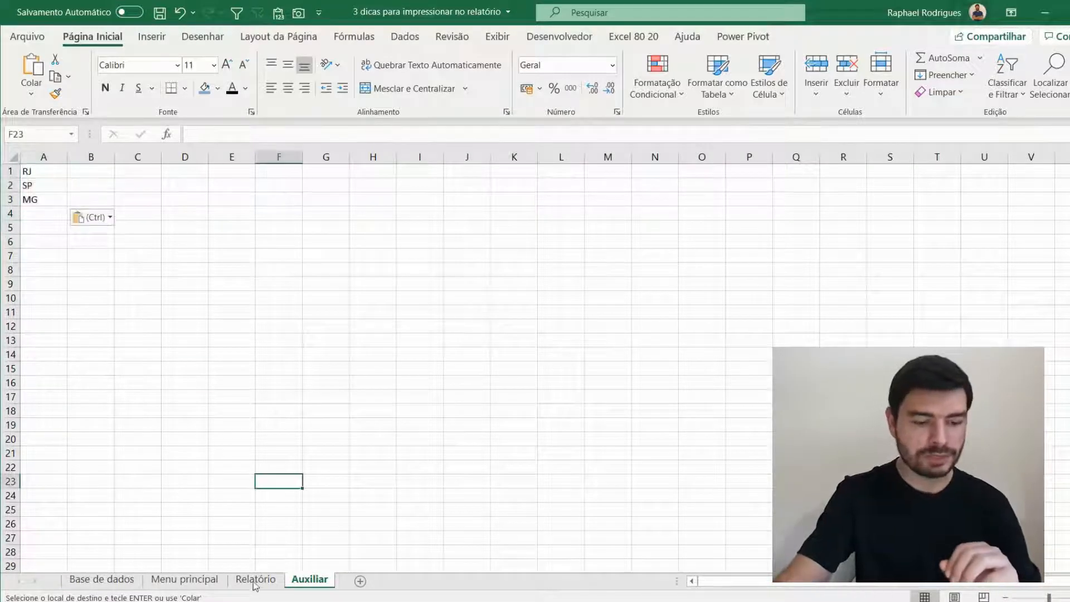
- Open data validation for cell D11 on the Relatório sheet and set the allowed values to Lista
left_click(256, 579)
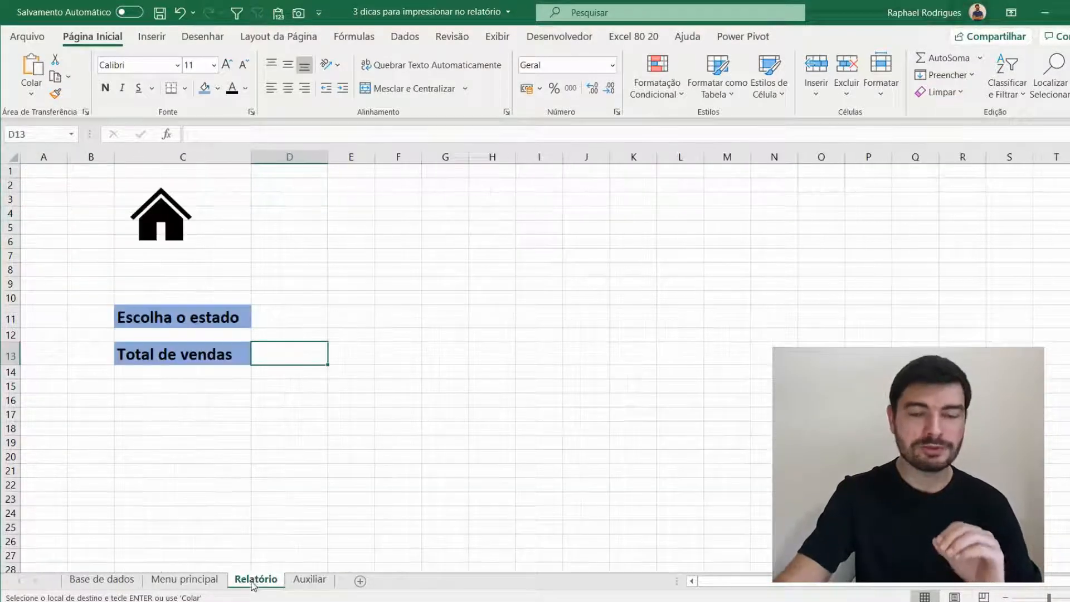
left_click(286, 322)
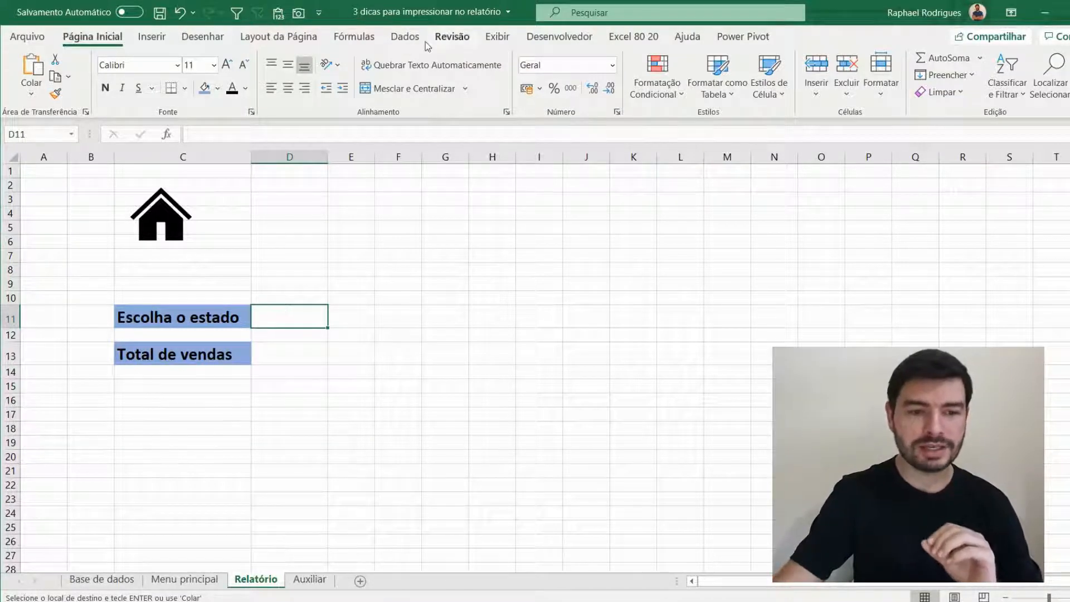
left_click(405, 45)
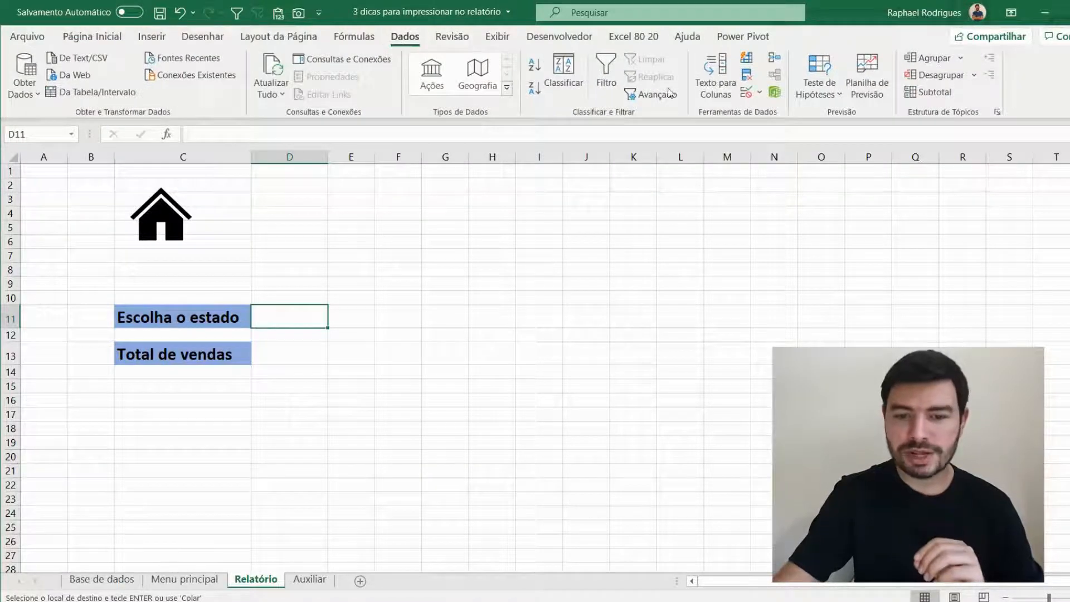
left_click(746, 92)
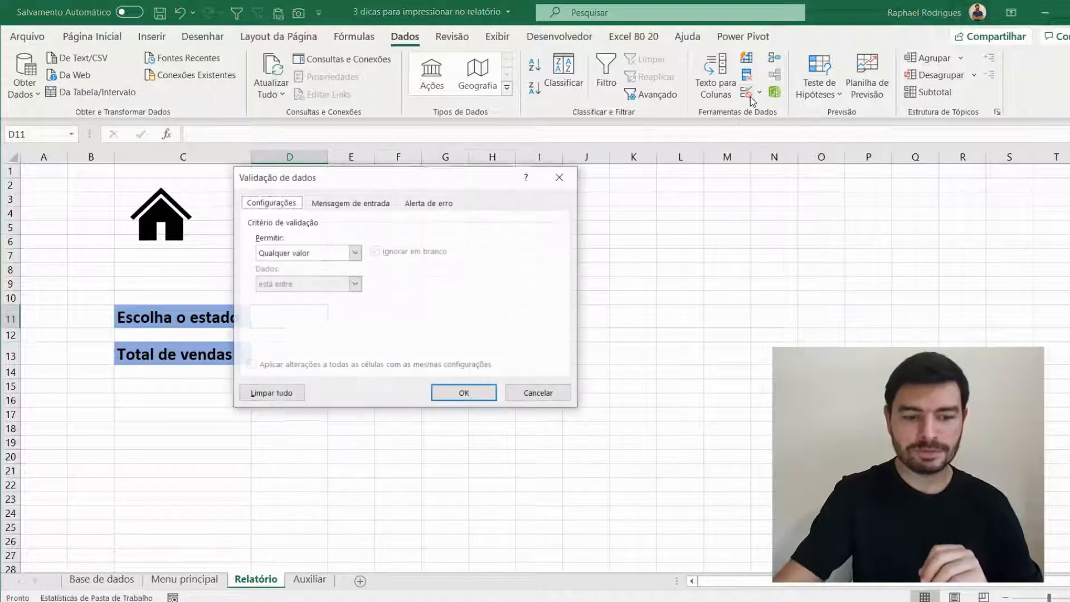
left_click_drag(358, 182, 456, 213)
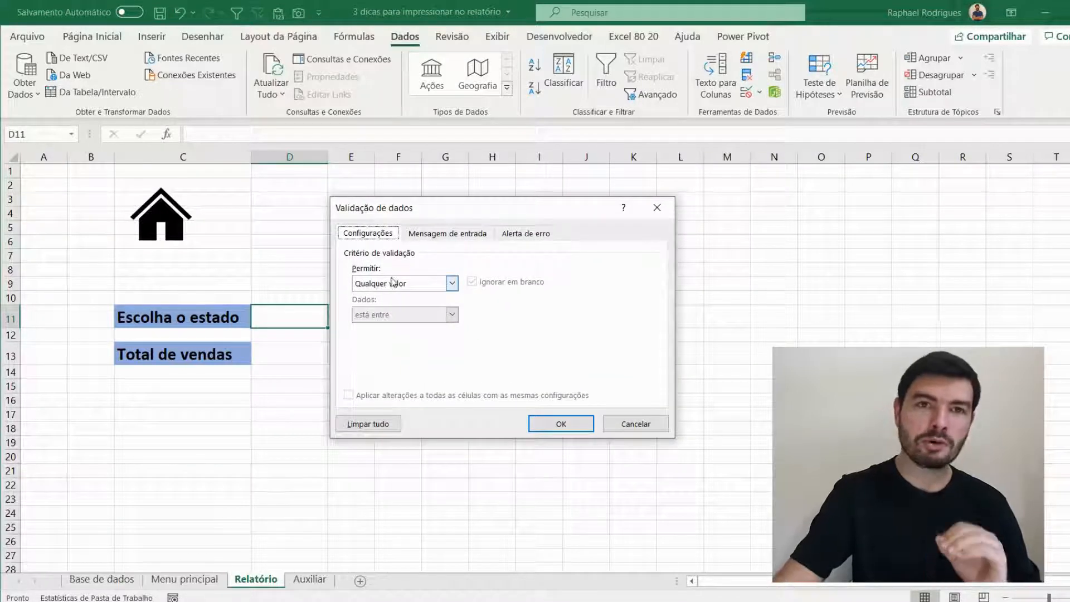
left_click(453, 284)
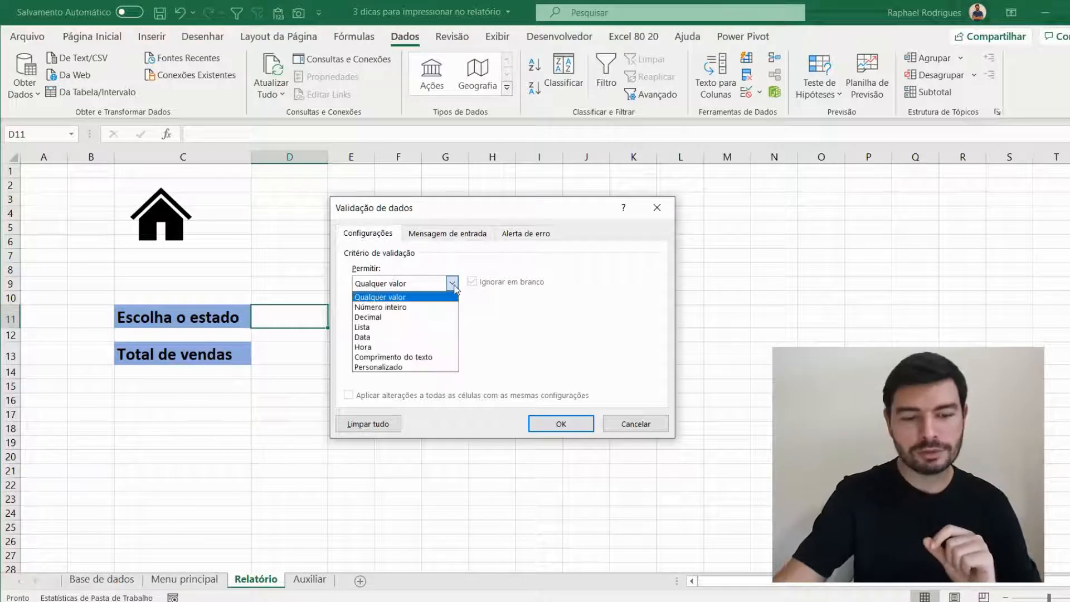
left_click(419, 327)
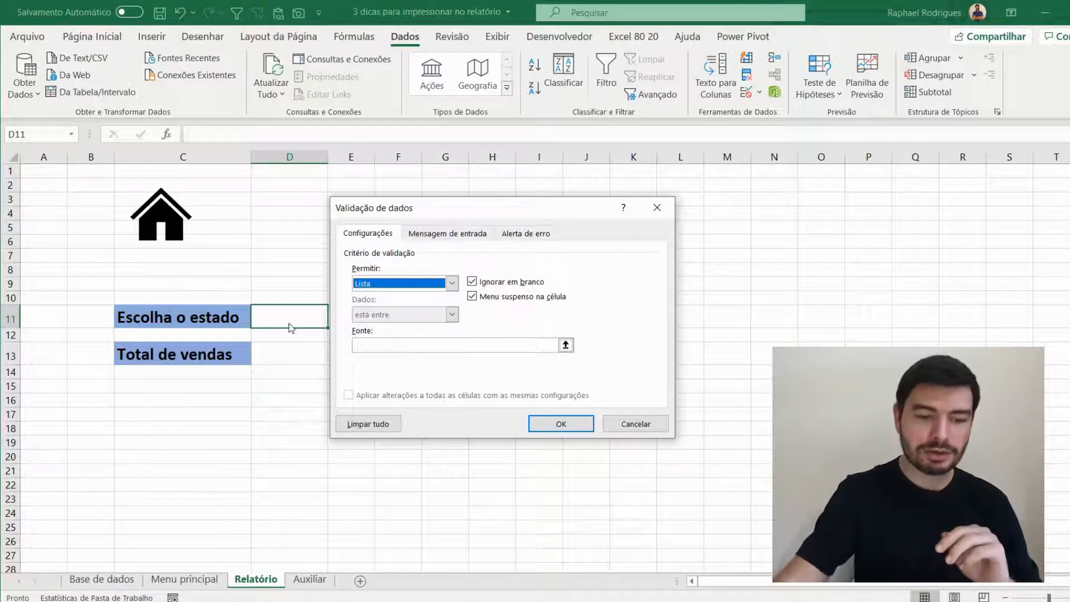
- Set the source of the validation list to cells A1:A3 of the Auxiliar sheet and apply the rule
left_click(383, 347)
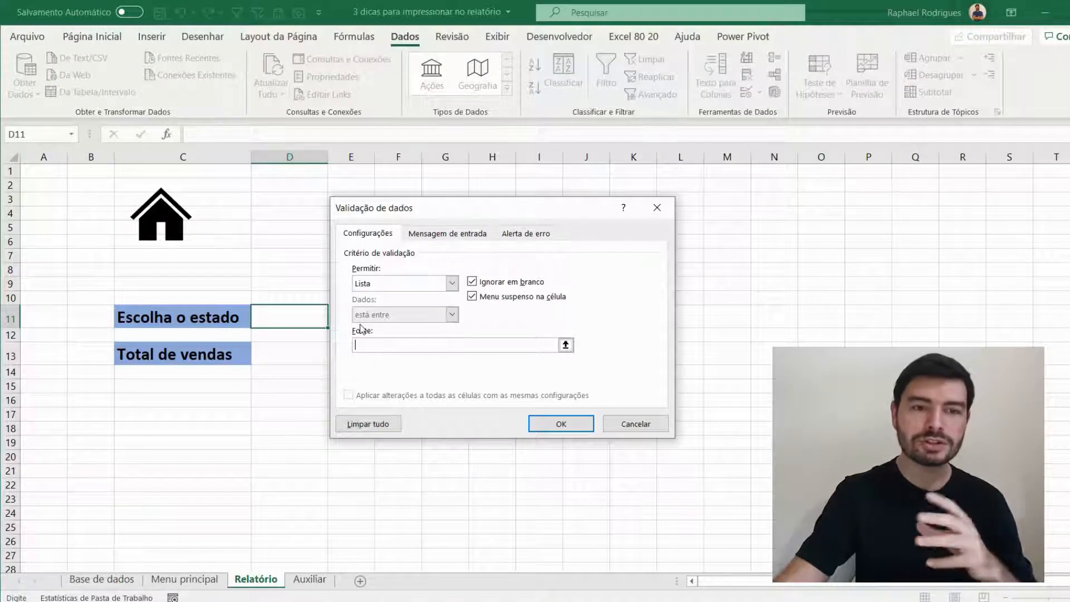
left_click(310, 580)
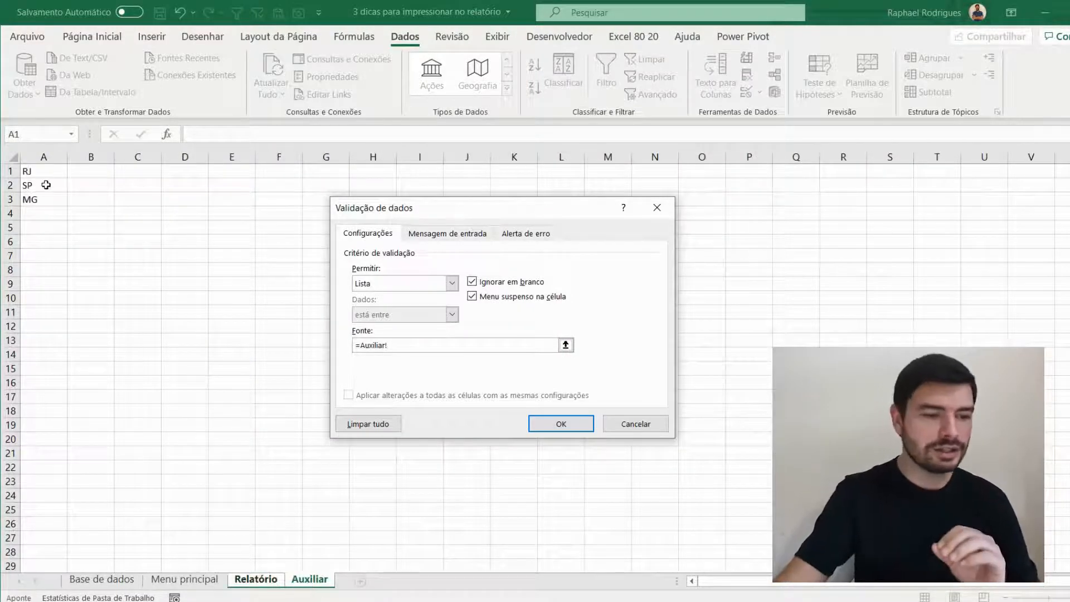
left_click_drag(43, 172, 43, 204)
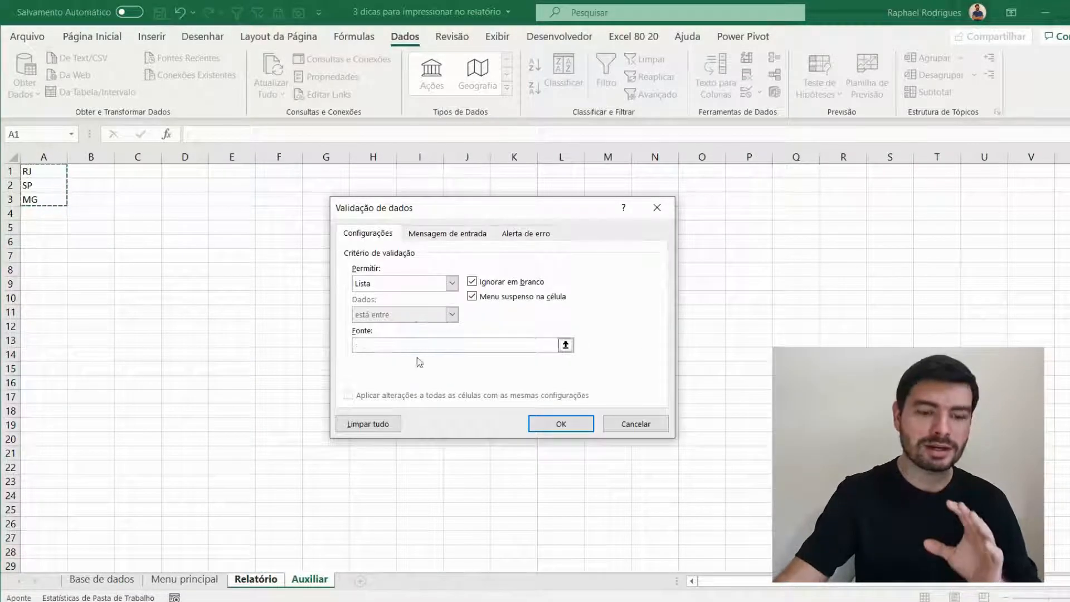
left_click(559, 424)
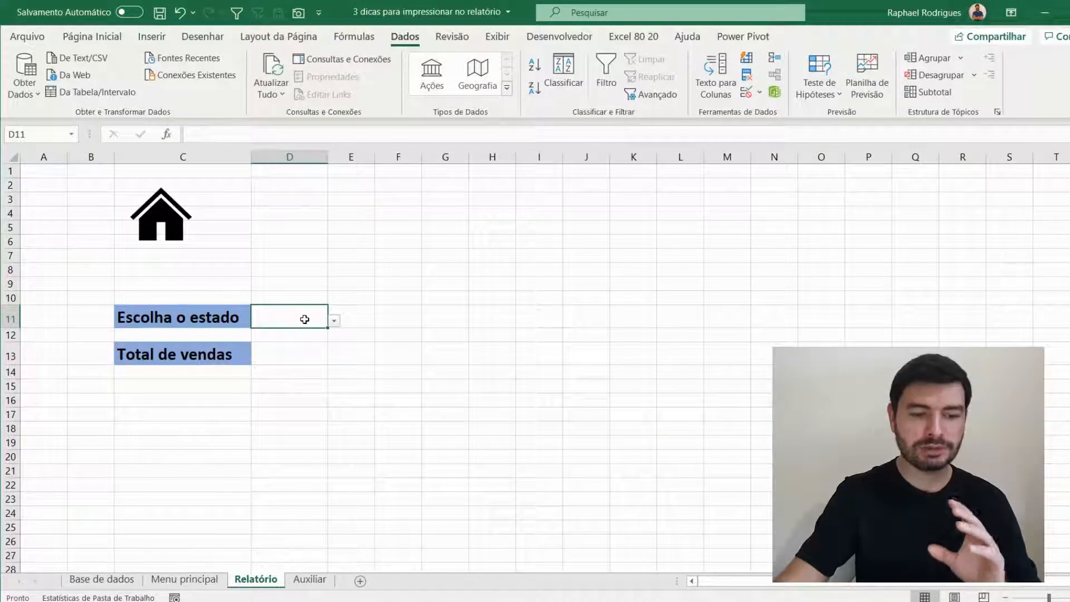
- Choose RJ from the list in D11 and format the cell bold, 16 pt and centred horizontally and vertically
left_click(335, 322)
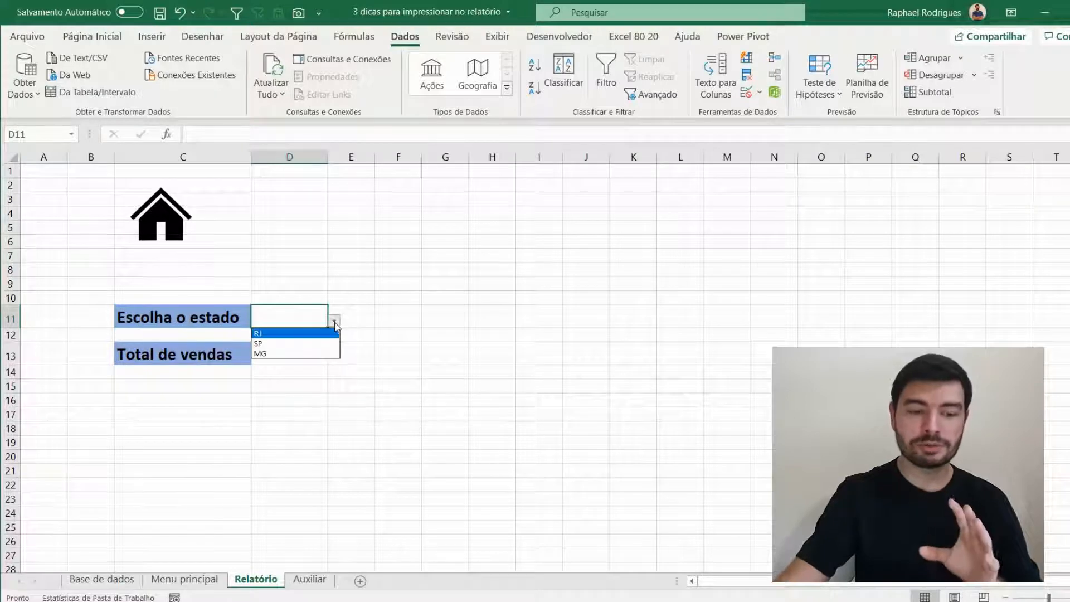
left_click(307, 338)
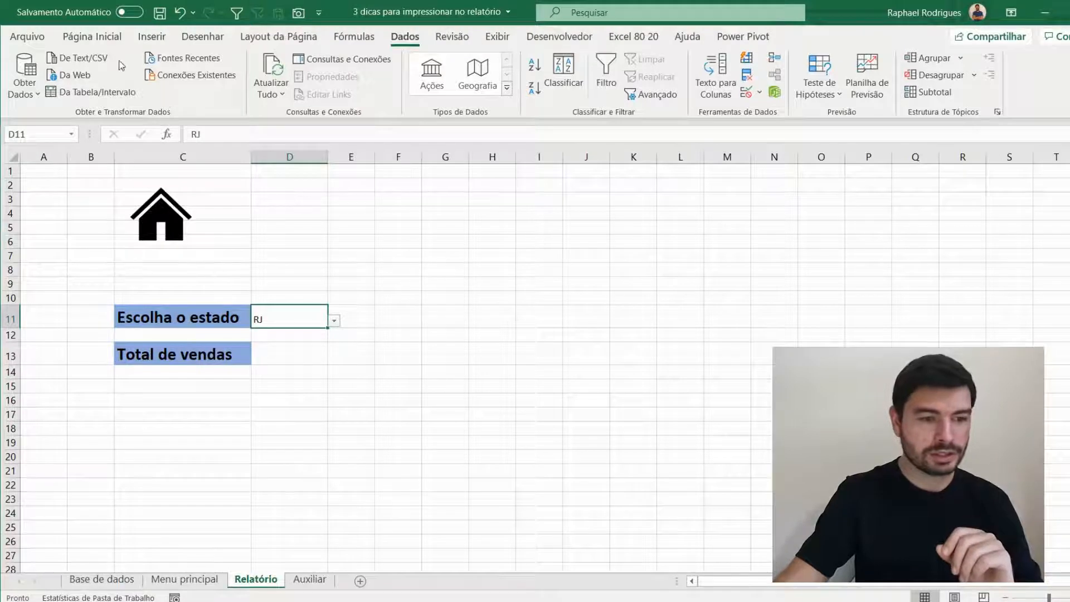
left_click(92, 37)
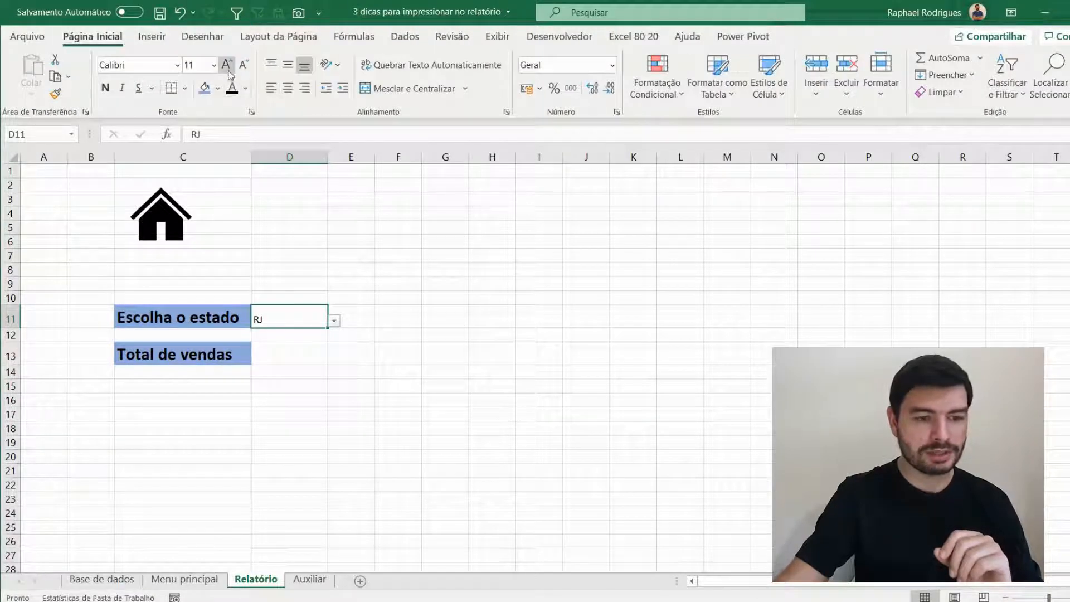
left_click(106, 88)
left_click(226, 65)
left_click(226, 64)
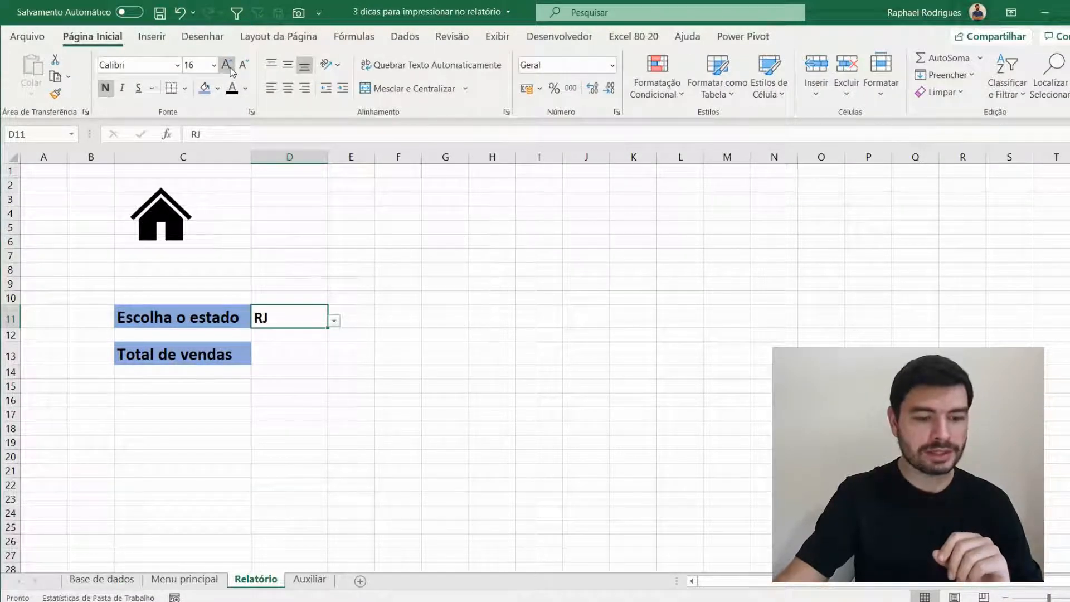
left_click(226, 65)
left_click(287, 88)
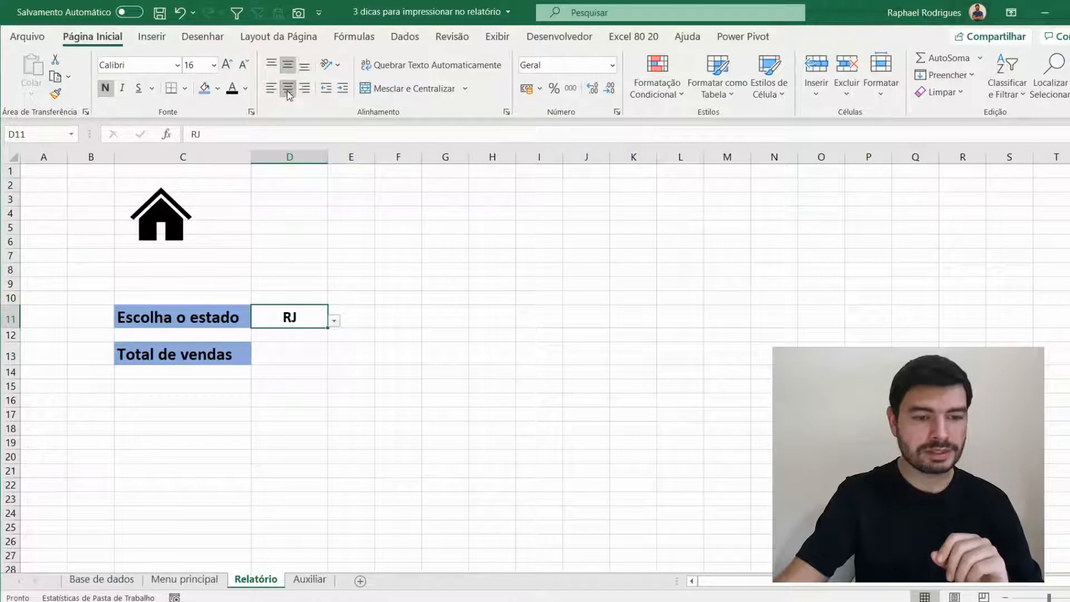
- Start a SOMASES formula in D13 of Relatório with E4:E21 of Base de dados as the sum range
left_click(286, 354)
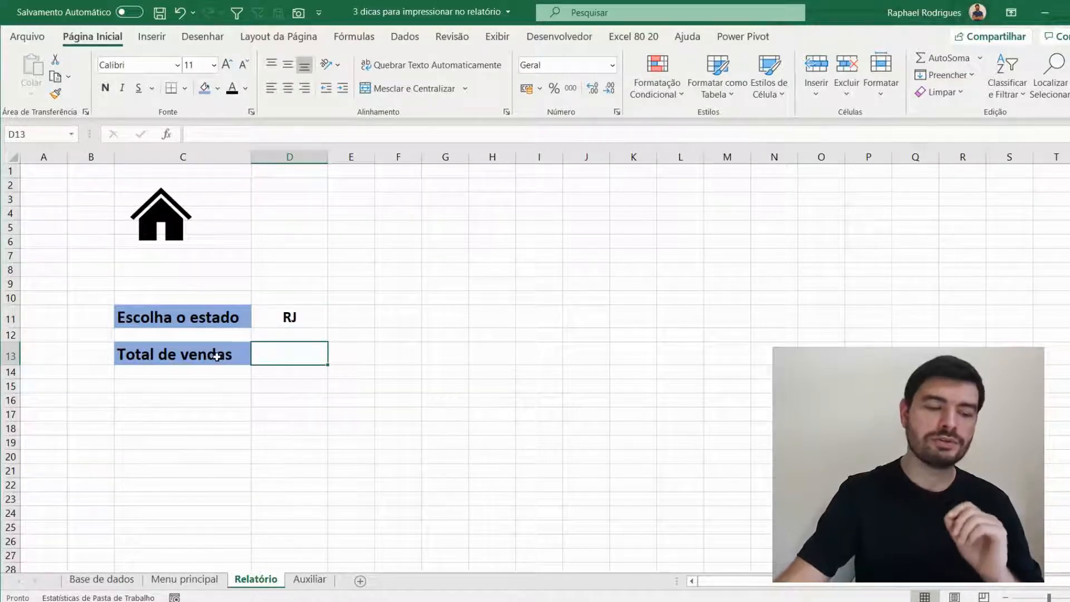
type("=")
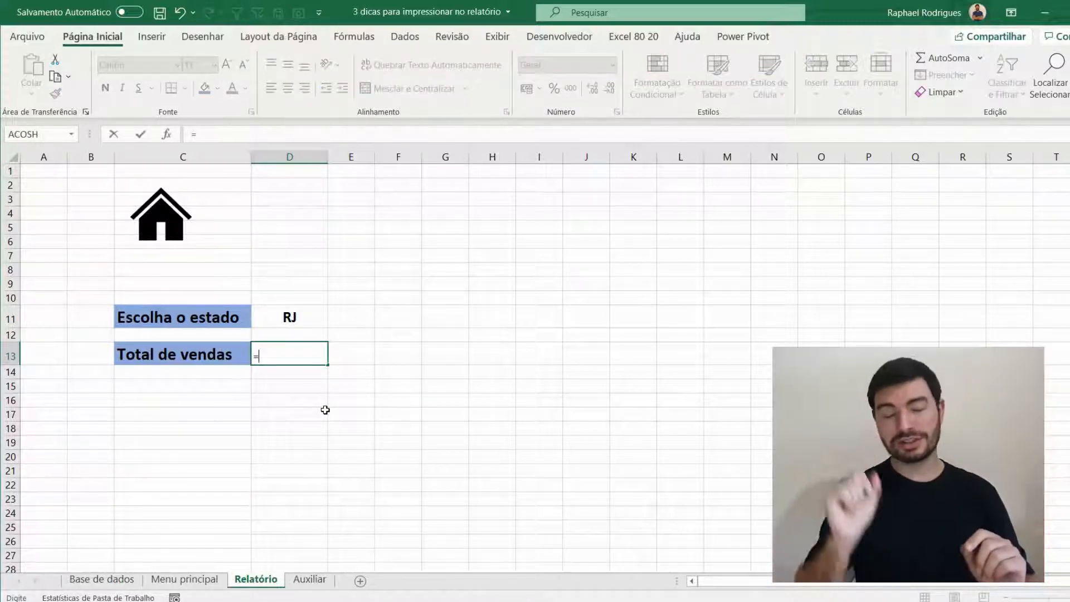
type("somases")
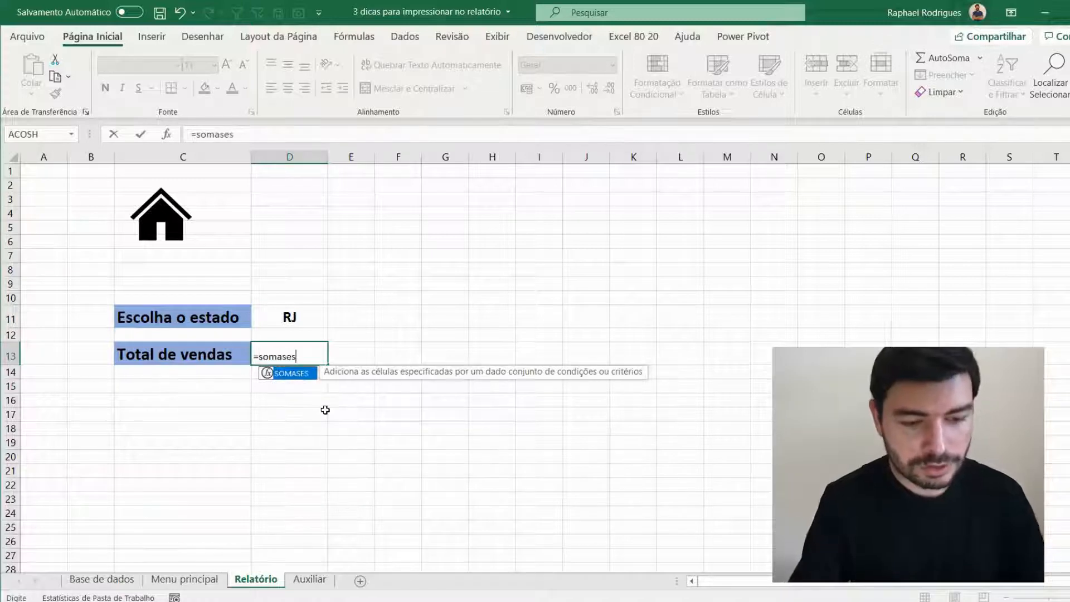
key("Tab")
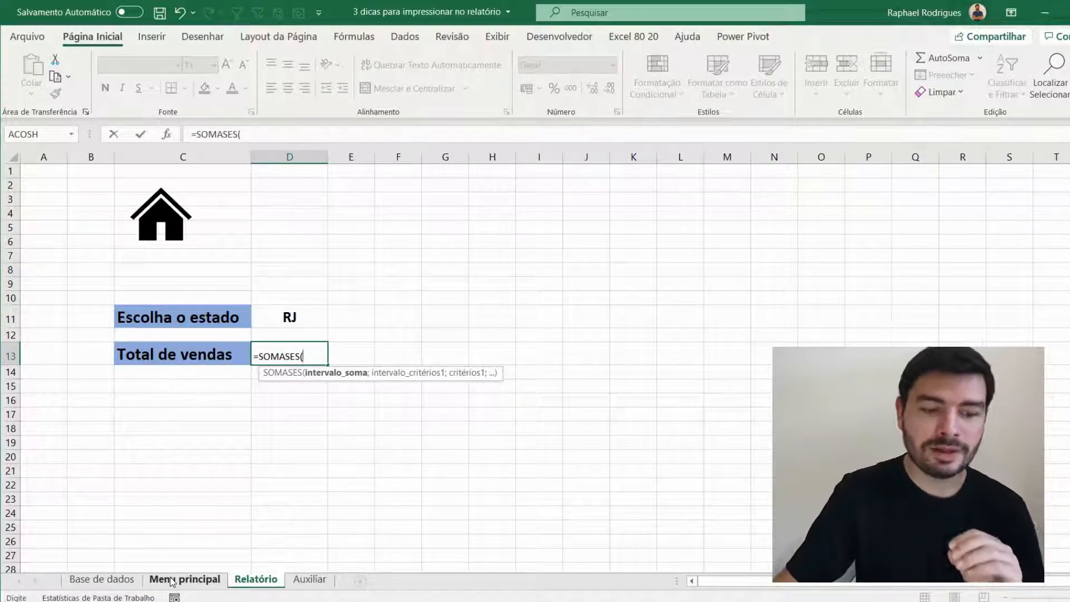
left_click(130, 580)
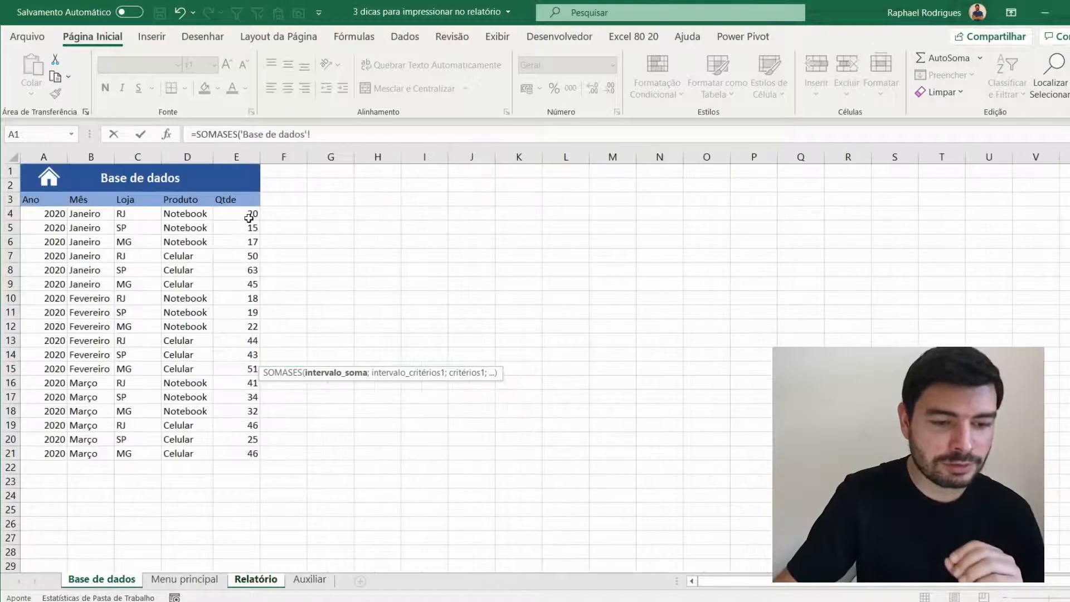
left_click_drag(247, 215, 249, 457)
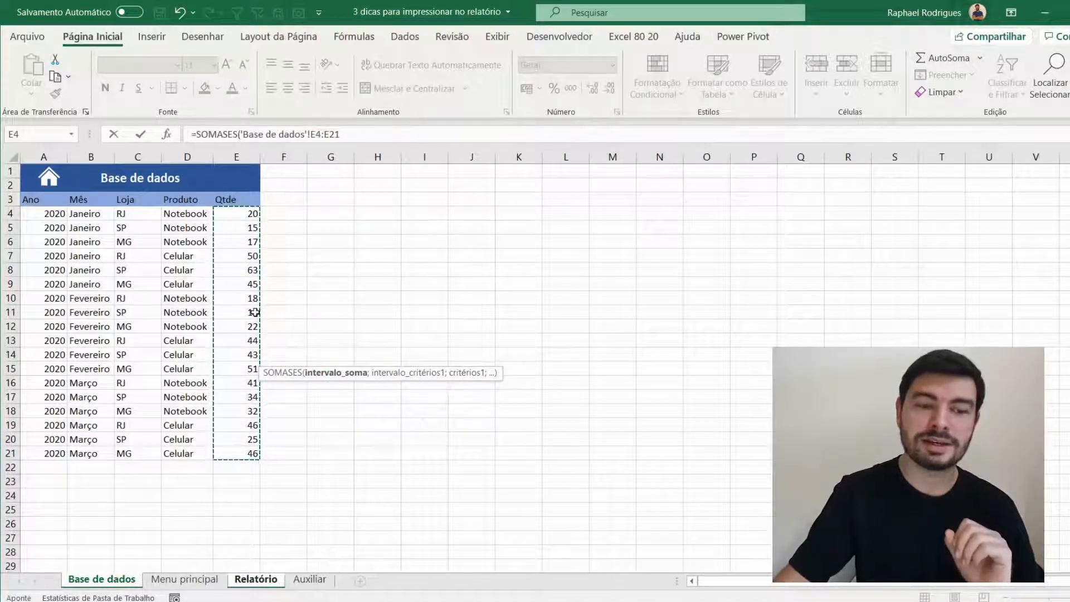
- Complete the SOMASES formula with criteria range C4:C21 of Base de dados and Relatório cell D11 as the criterion
type(";")
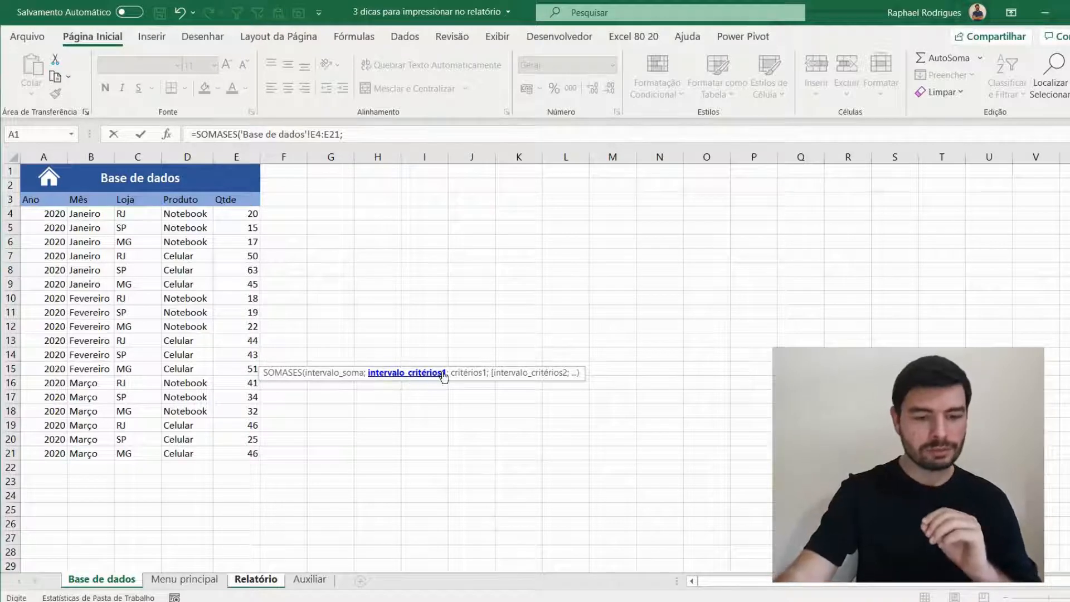
left_click(135, 214)
left_click_drag(134, 215, 128, 449)
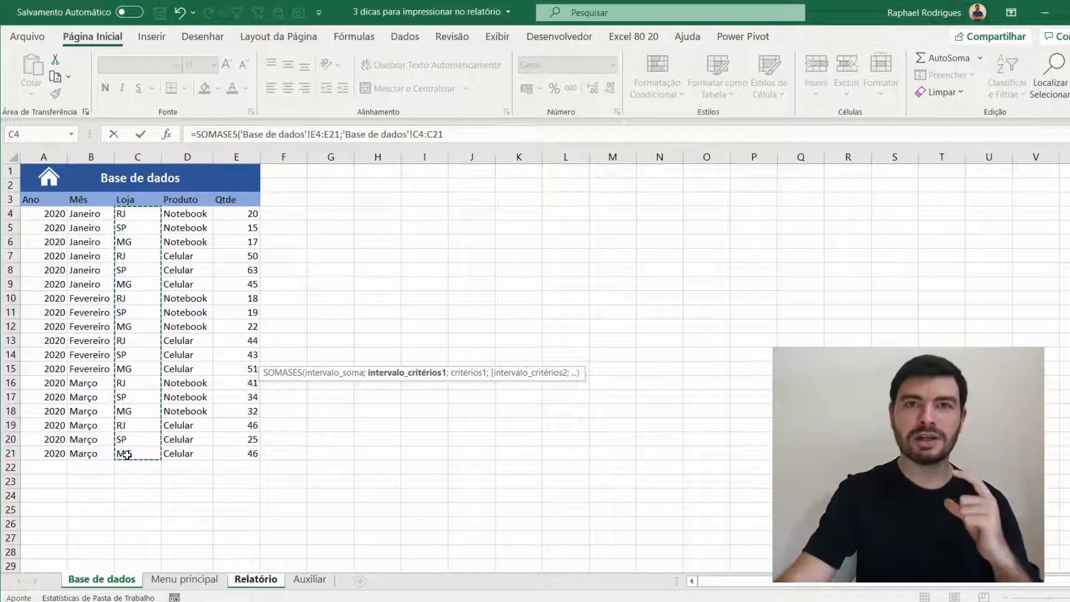
type(";")
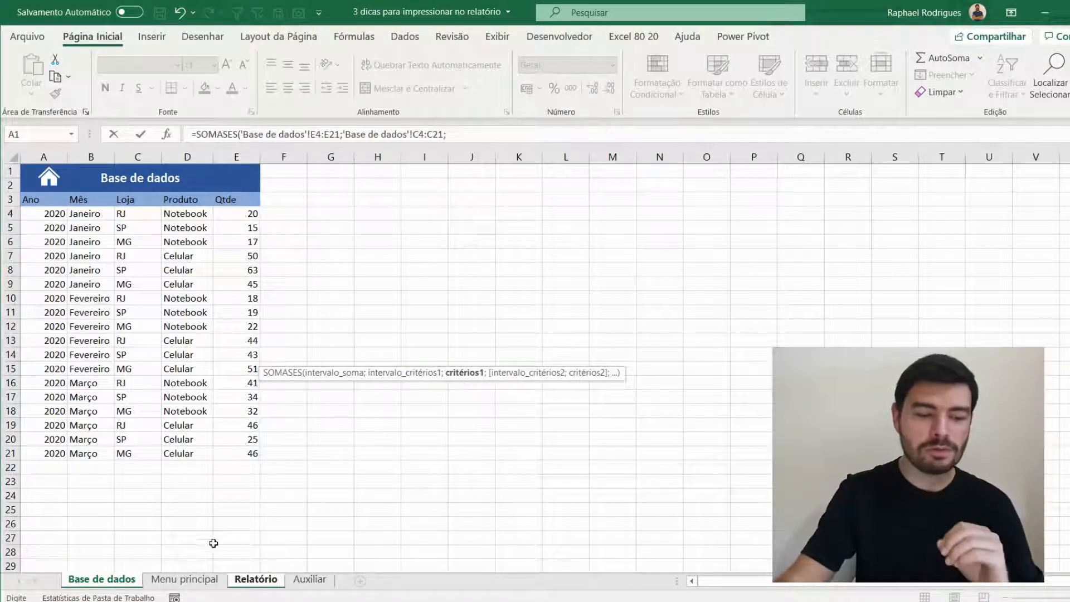
left_click(256, 579)
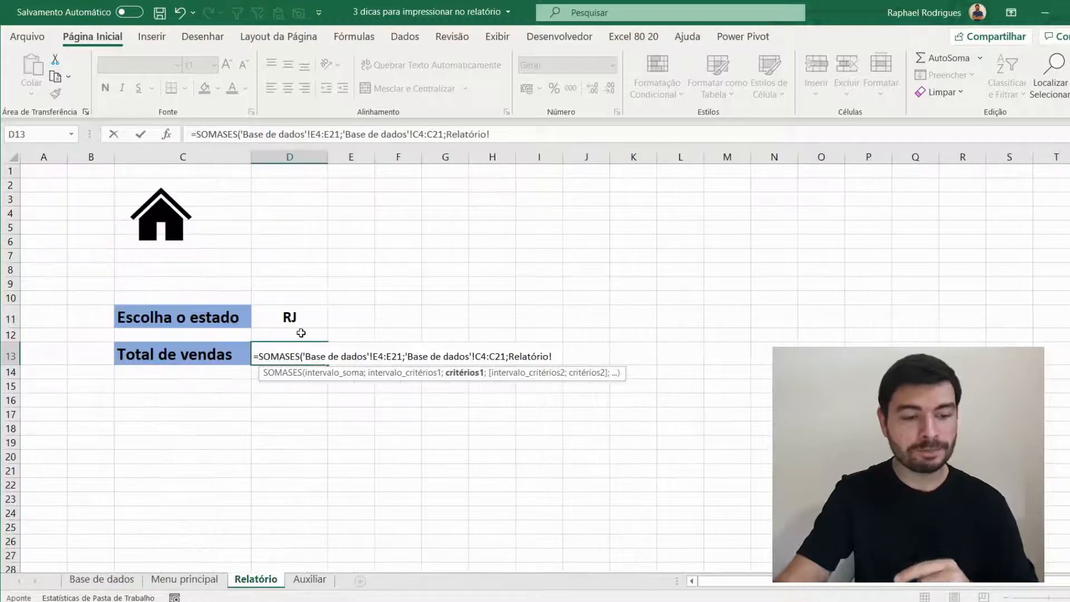
left_click(306, 316)
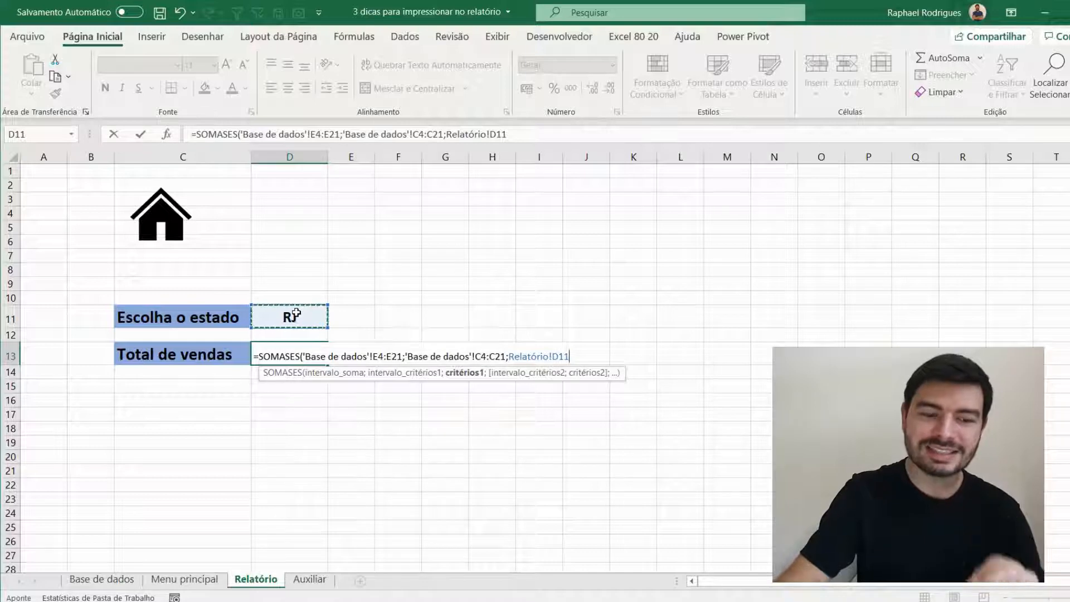
type(")")
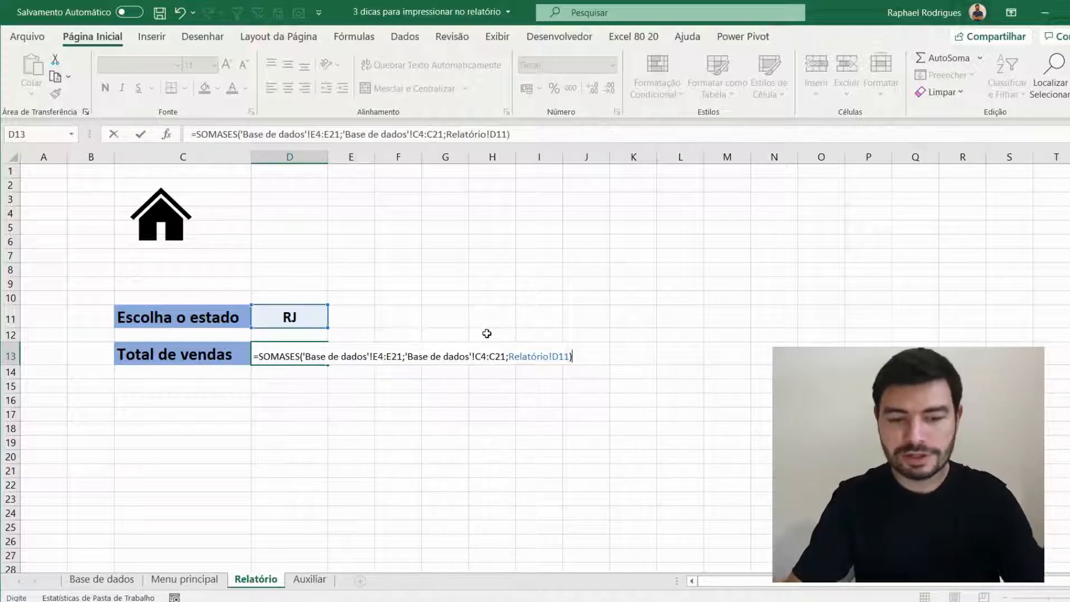
key("Return")
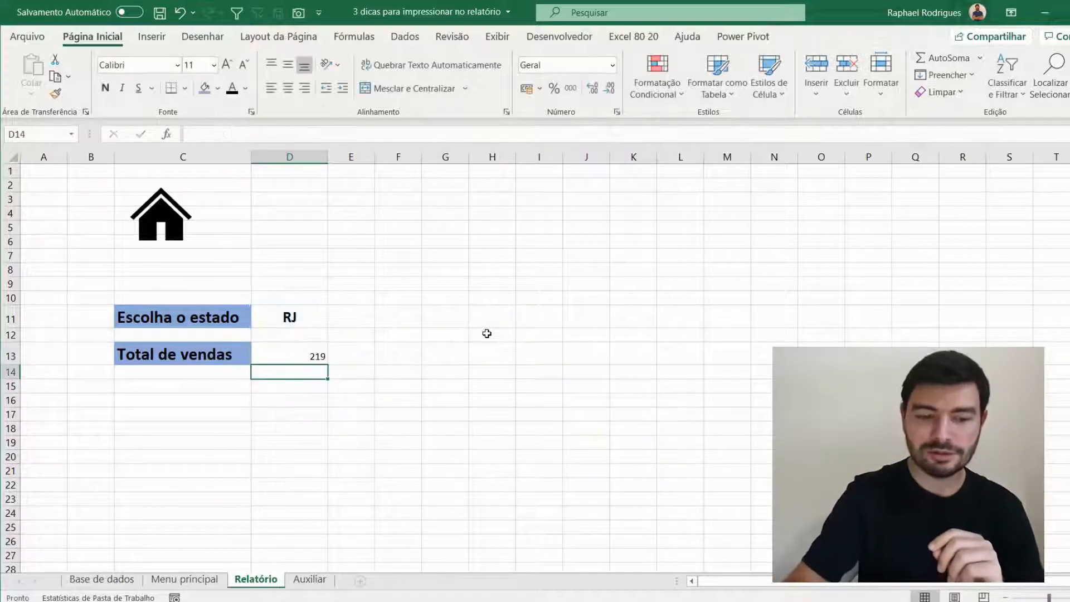
- Format the total in D13 as bold, 16 pt and centred horizontally and vertically
left_click(309, 352)
left_click(288, 65)
left_click(287, 88)
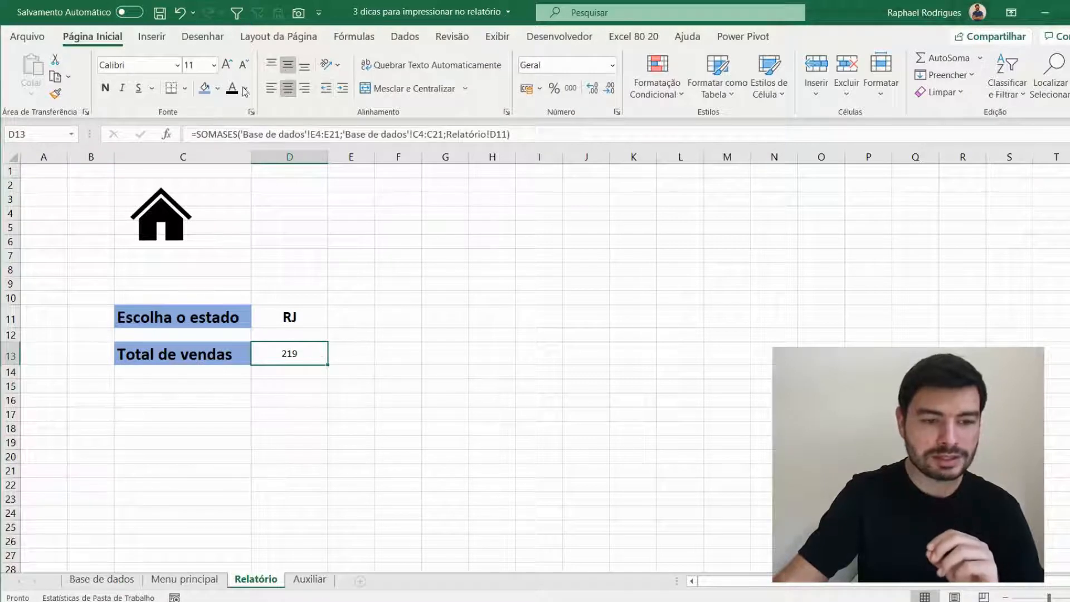
left_click(106, 88)
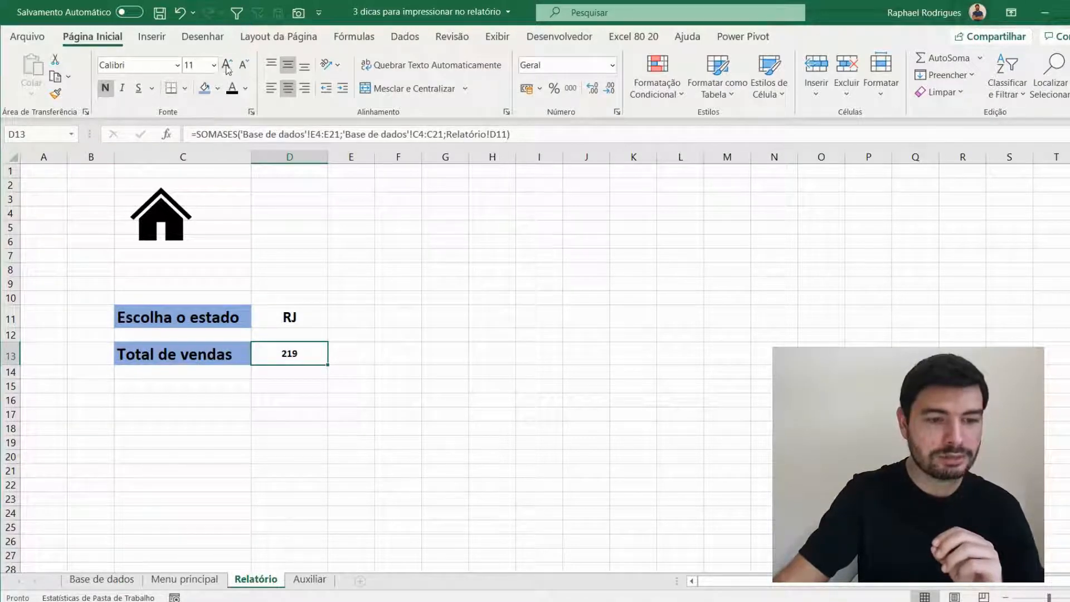
left_click(226, 65)
left_click(227, 65)
left_click(227, 65)
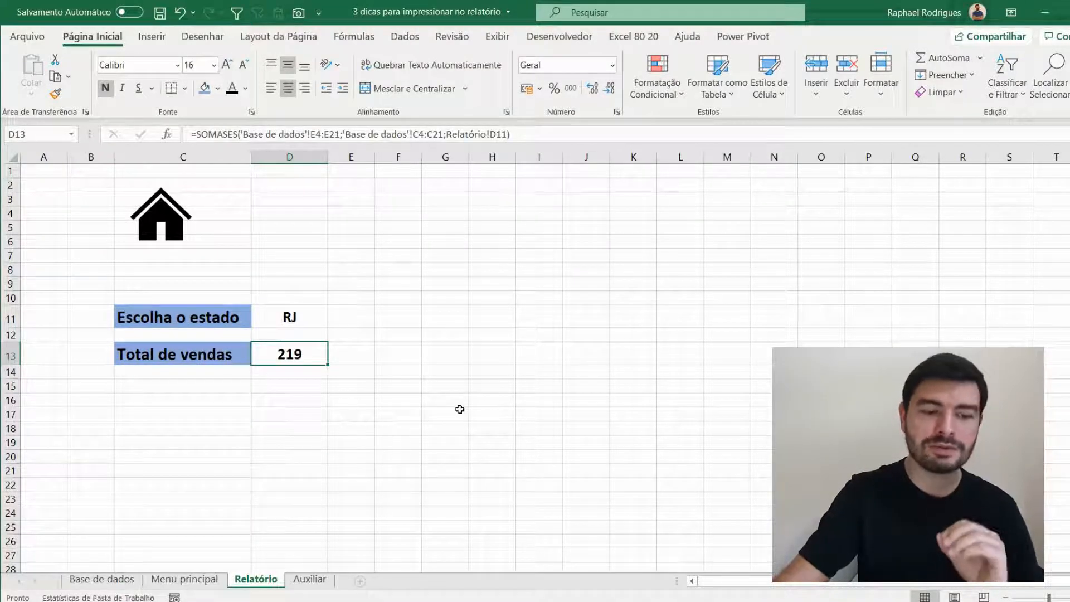
- Test the state list in D11 by choosing SP and switching back to RJ, checking the total in D13
left_click(312, 313)
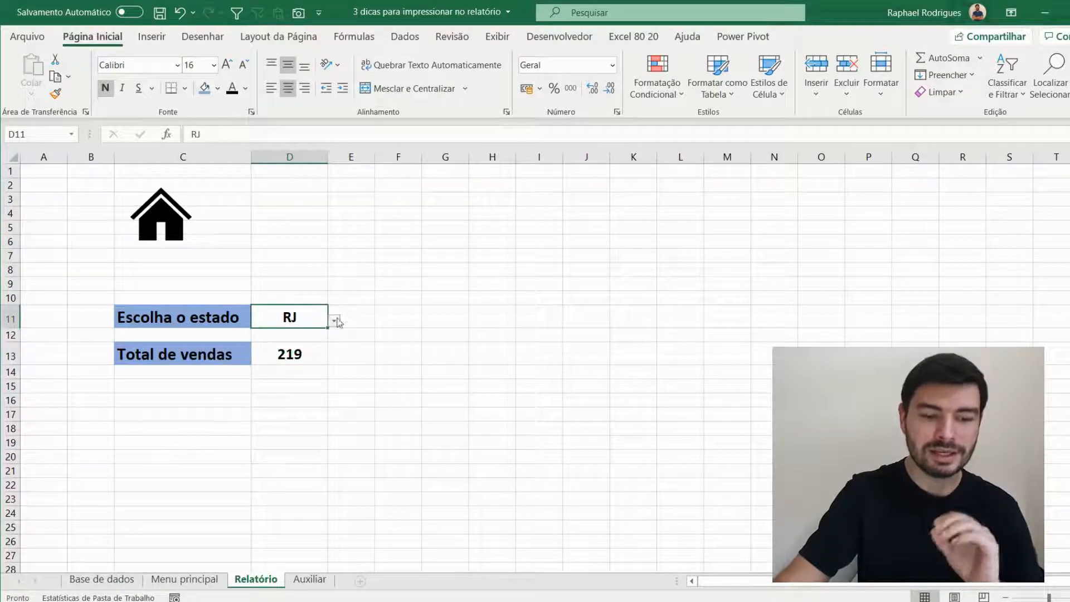
left_click(334, 321)
left_click(332, 344)
key("Down")
key("Down")
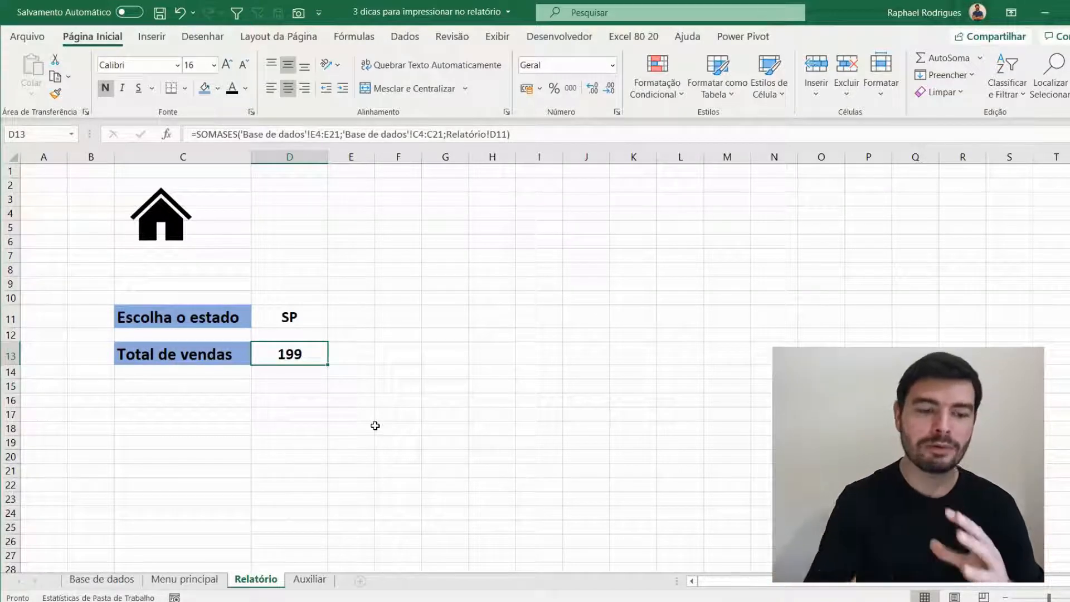
left_click(308, 314)
left_click(334, 322)
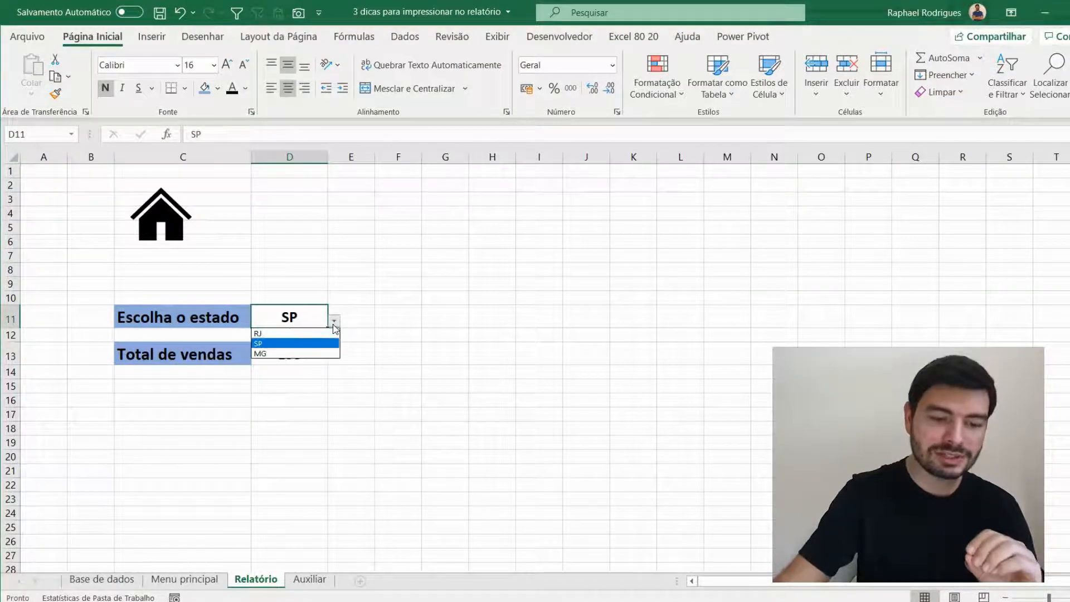
left_click(295, 333)
left_click(305, 347)
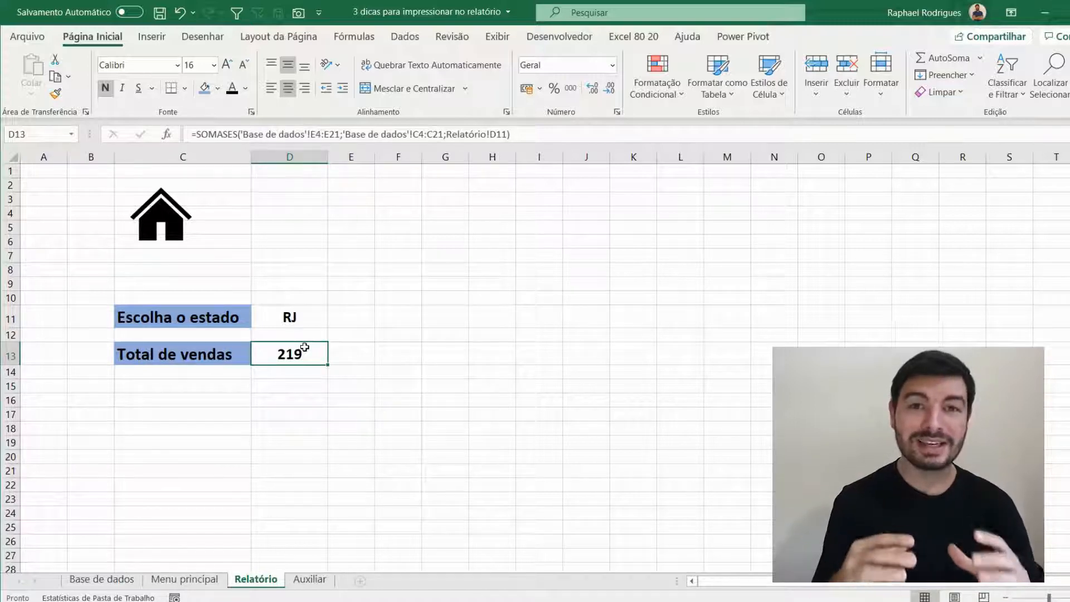
- Switch the state in D11 to SP and finally to MG
left_click(267, 319)
left_click(334, 320)
left_click(329, 344)
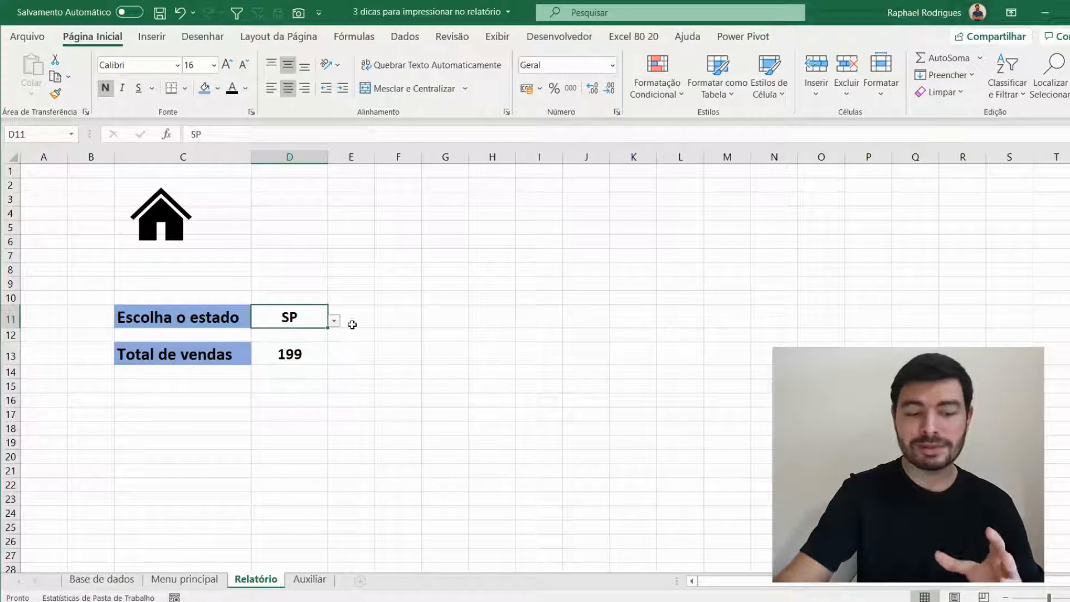
left_click(334, 320)
left_click(323, 354)
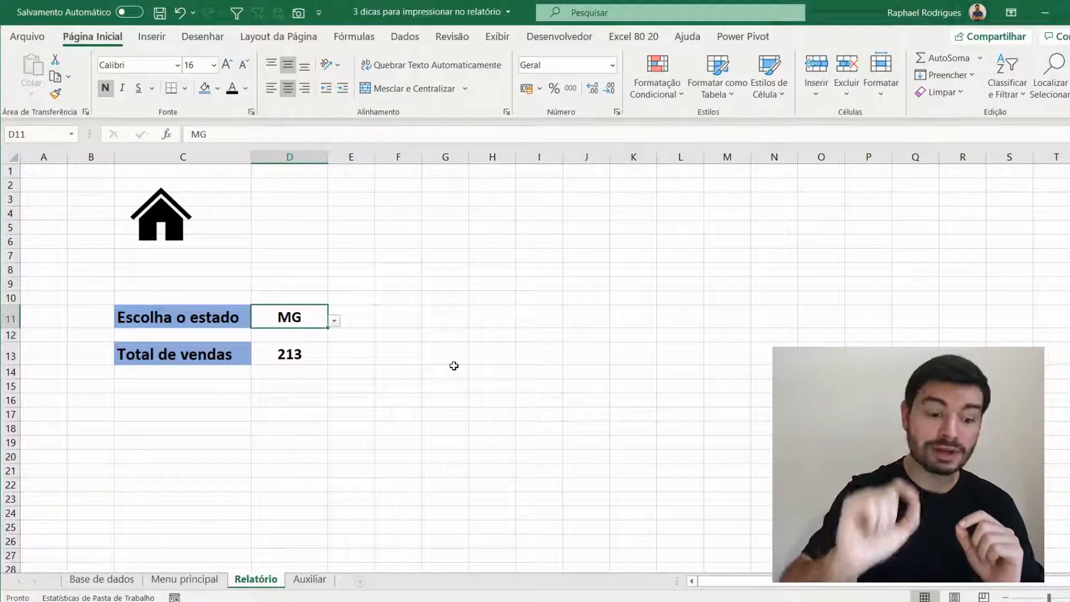
- Format A3:E21 on Base de dados as a table with headers, using the style Azul, Estilo de Tabela Média 2
left_click(195, 580)
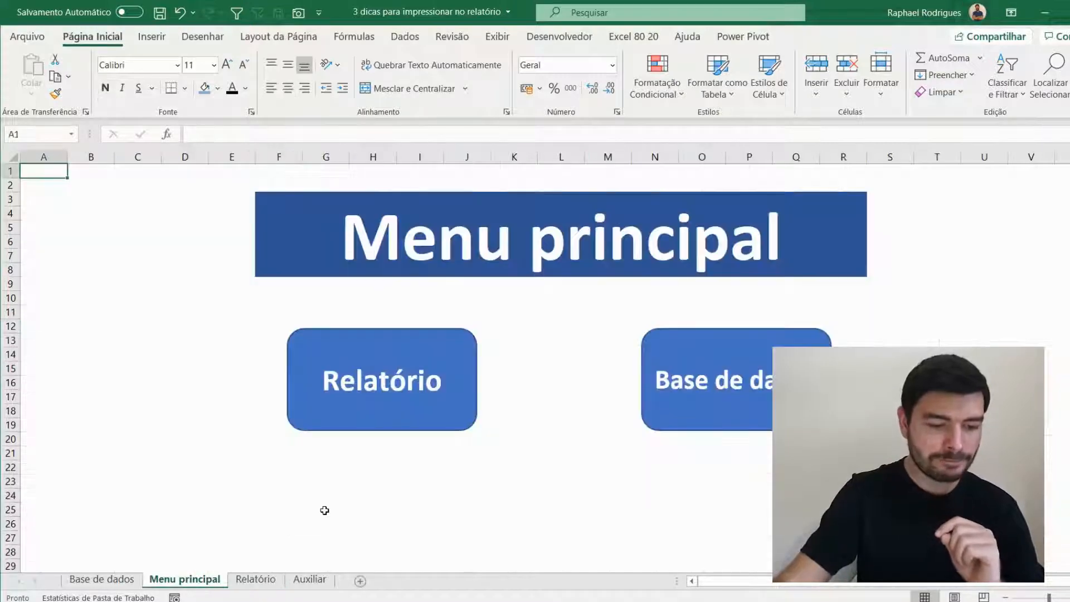
left_click(99, 578)
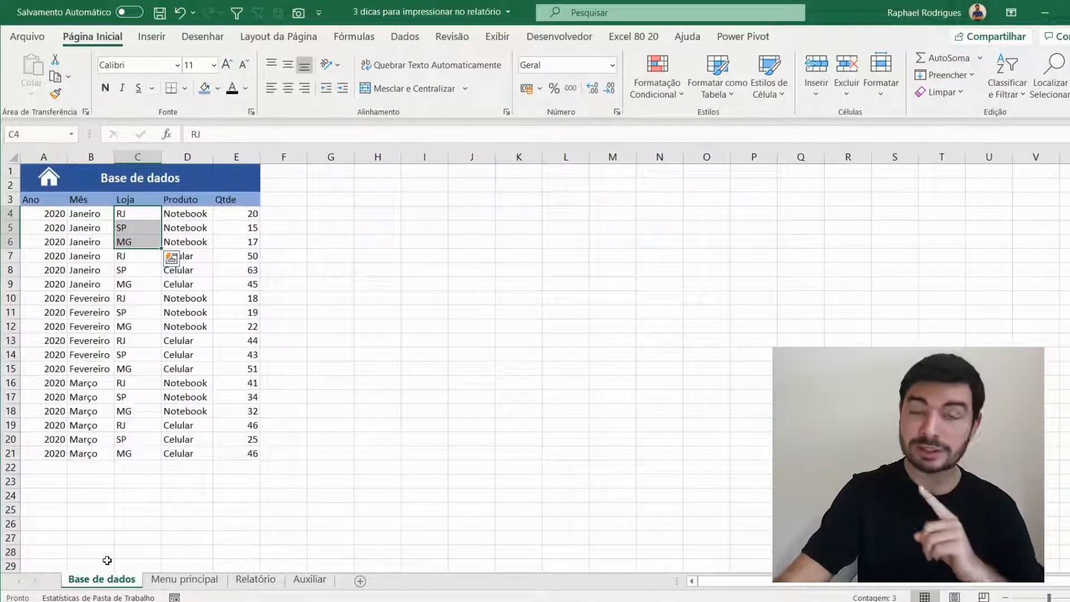
left_click(53, 202)
left_click_drag(52, 201, 244, 453)
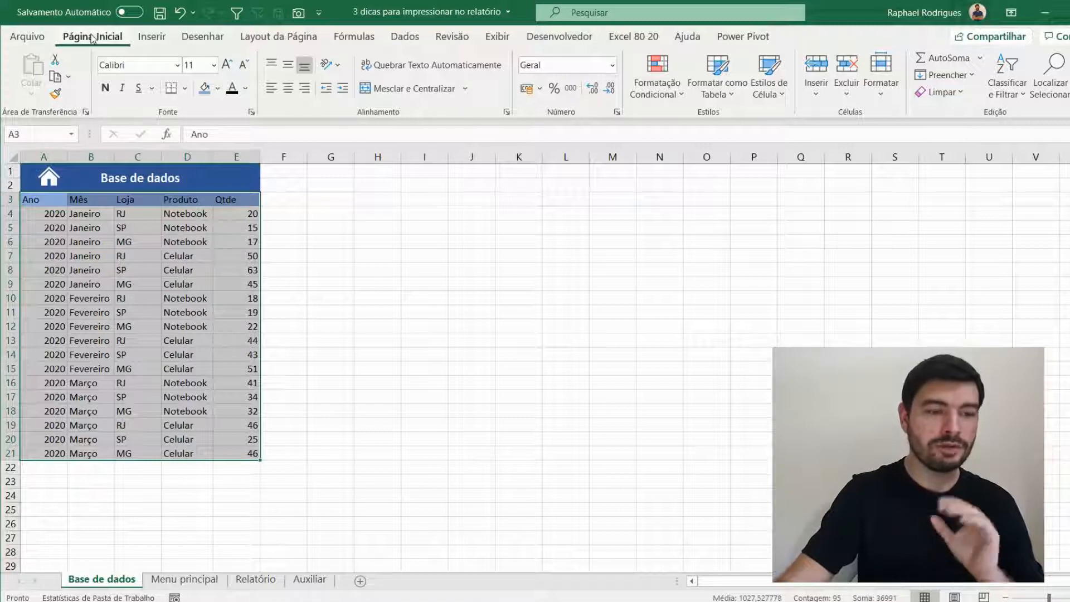
left_click(718, 95)
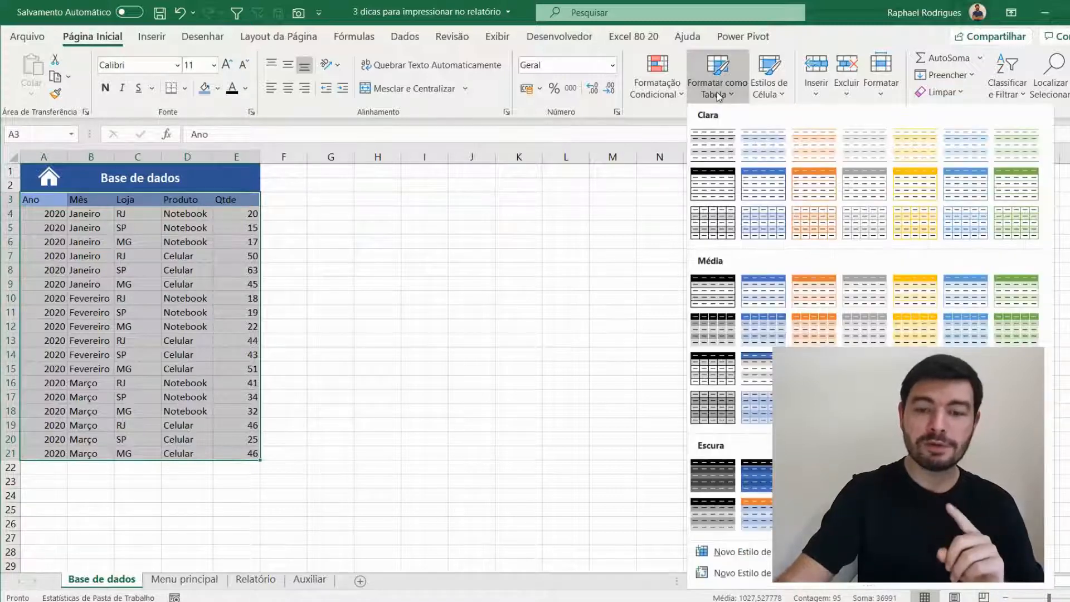
left_click(778, 295)
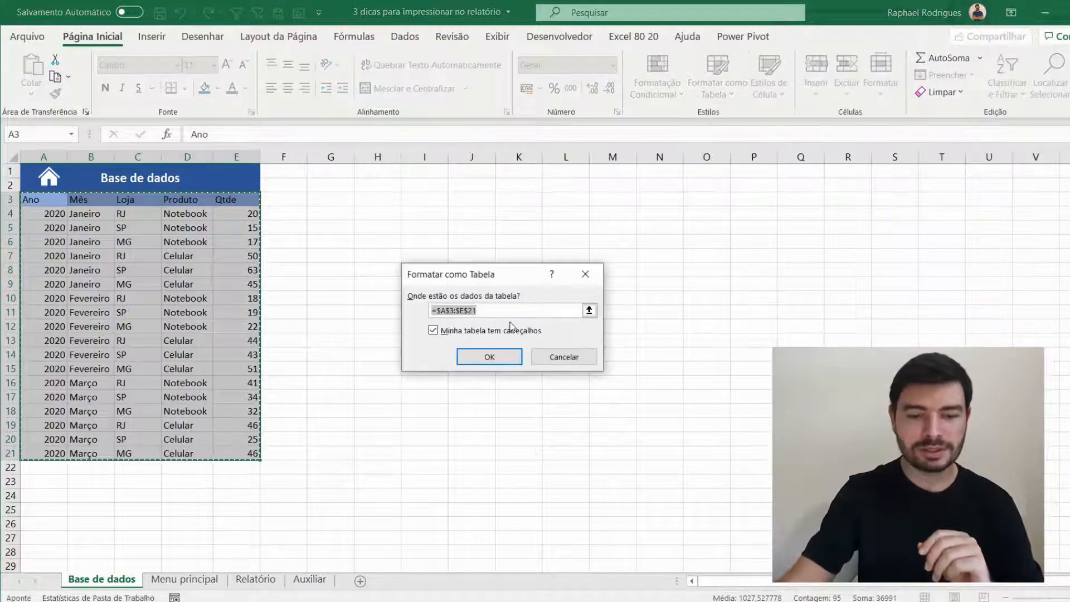
left_click_drag(516, 274, 455, 207)
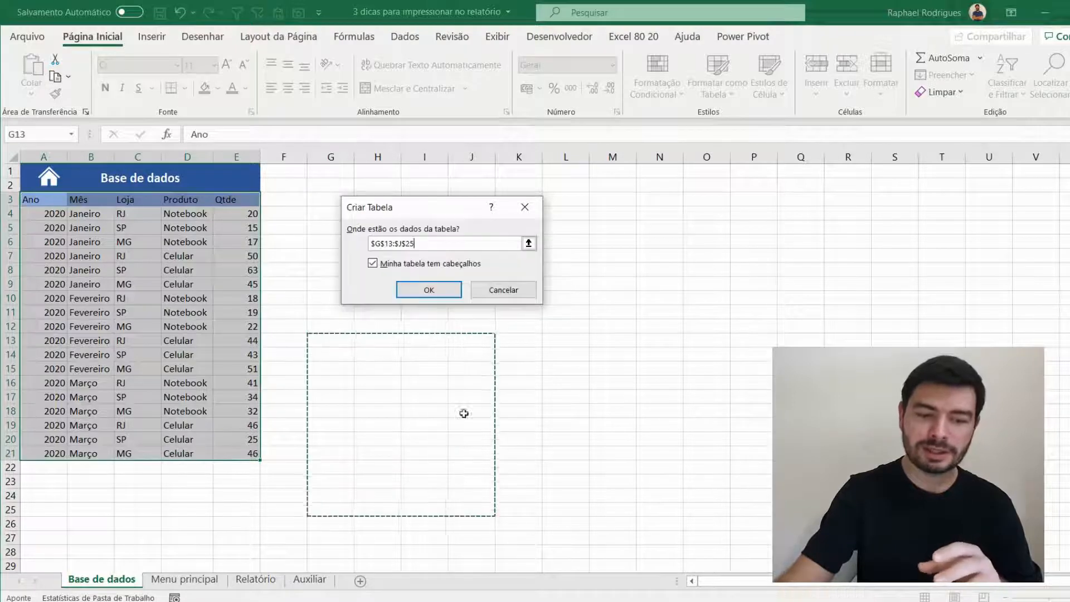
left_click_drag(423, 439, 329, 467)
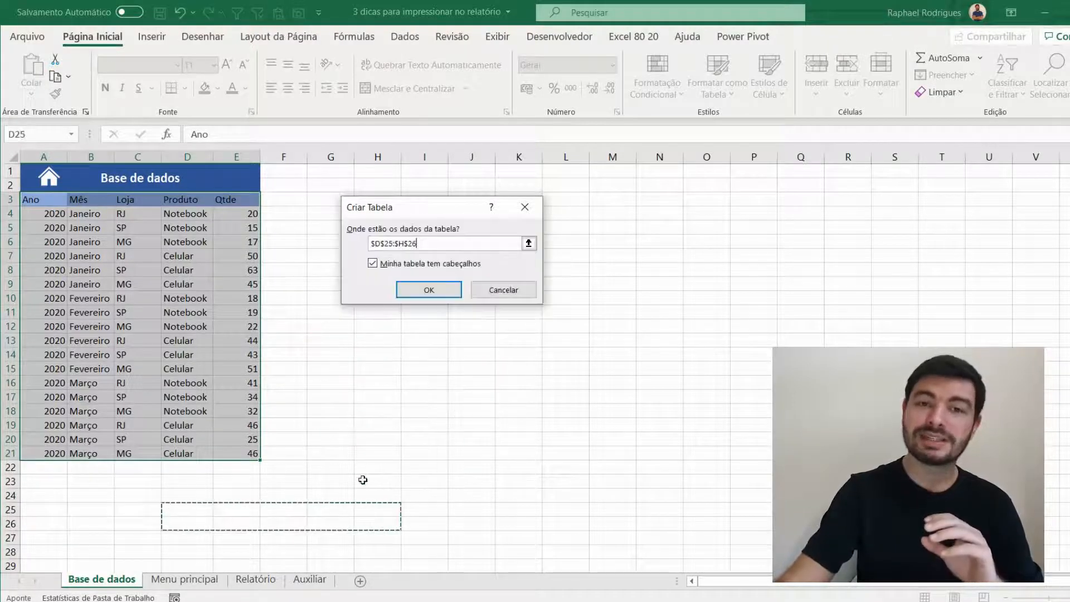
left_click_drag(33, 200, 171, 307)
left_click_drag(245, 440, 248, 452)
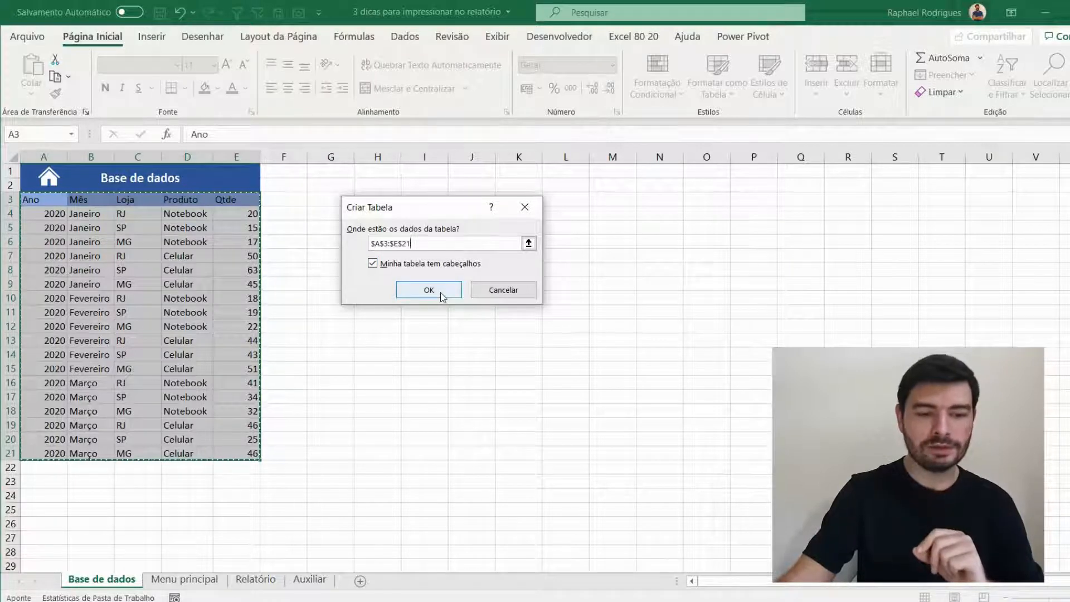
left_click(403, 294)
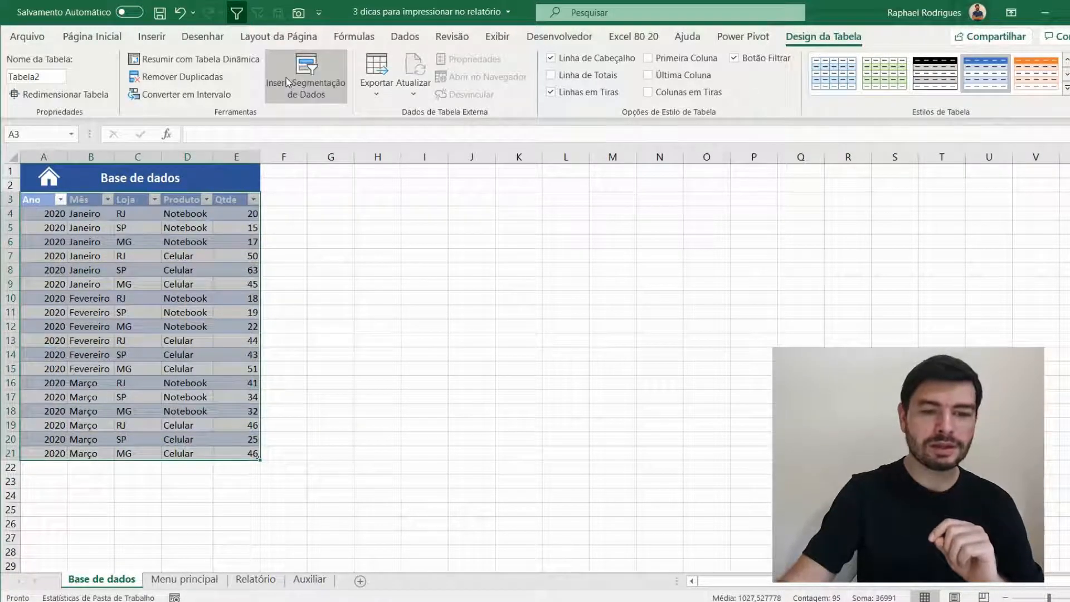
- Summarize the table with a PivotTable placed on the existing Auxiliar sheet at cell A8
left_click(179, 60)
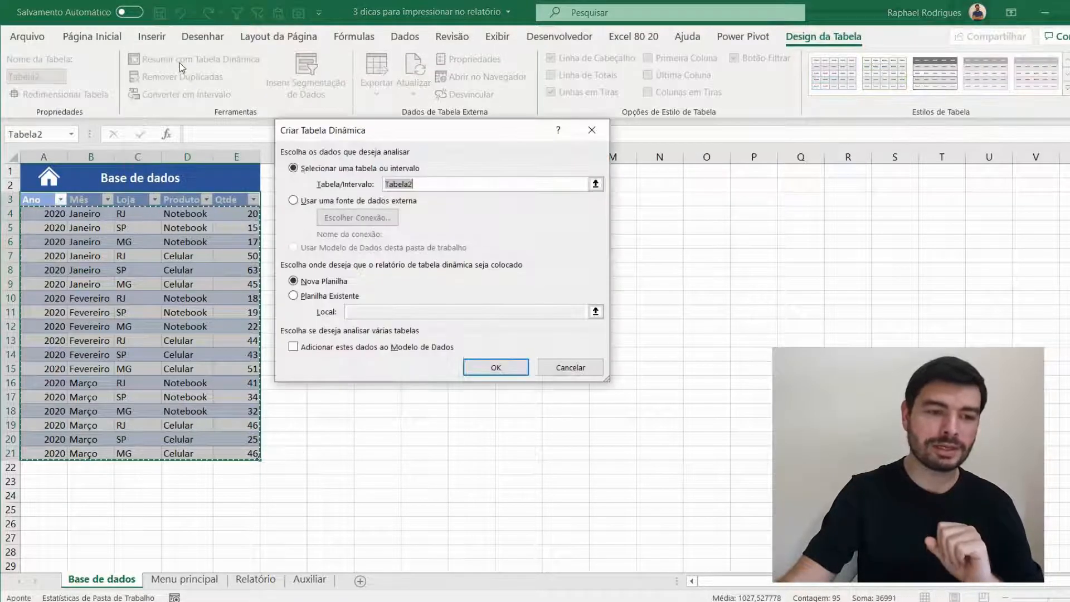
left_click_drag(401, 135, 470, 169)
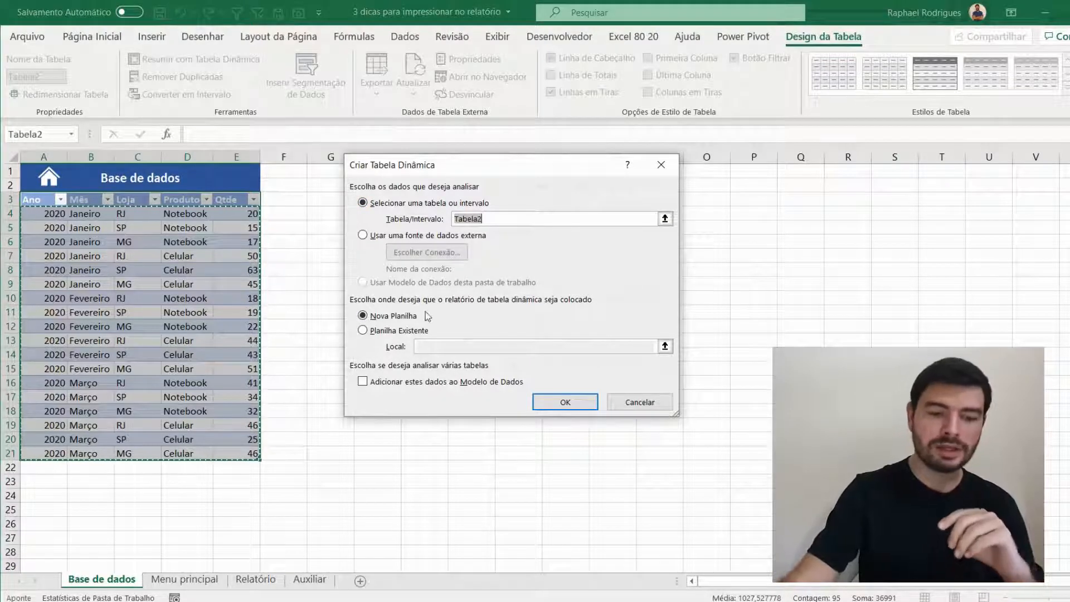
left_click(385, 331)
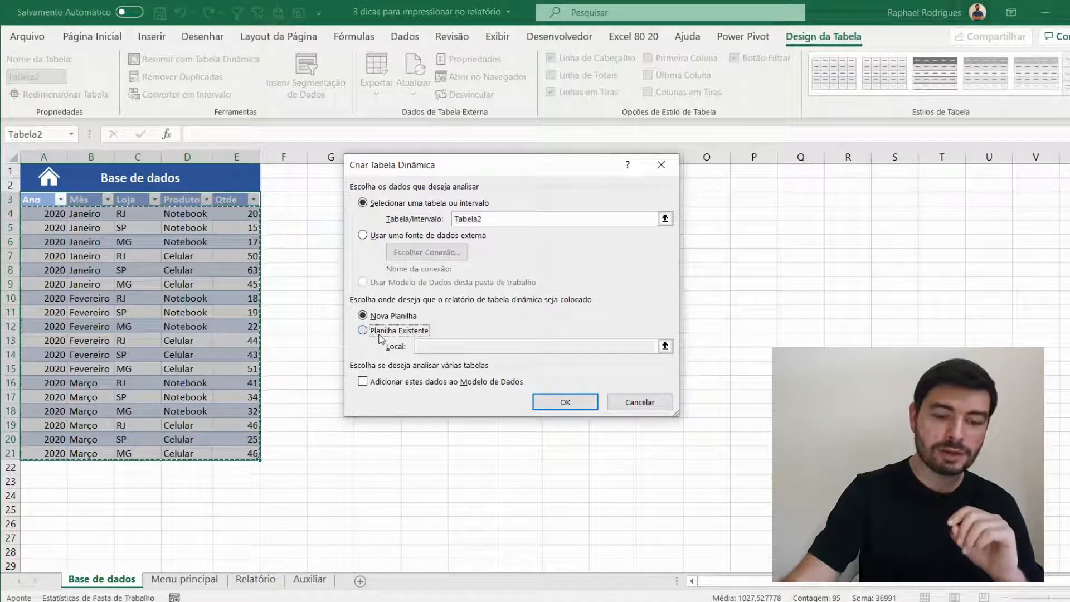
left_click(310, 580)
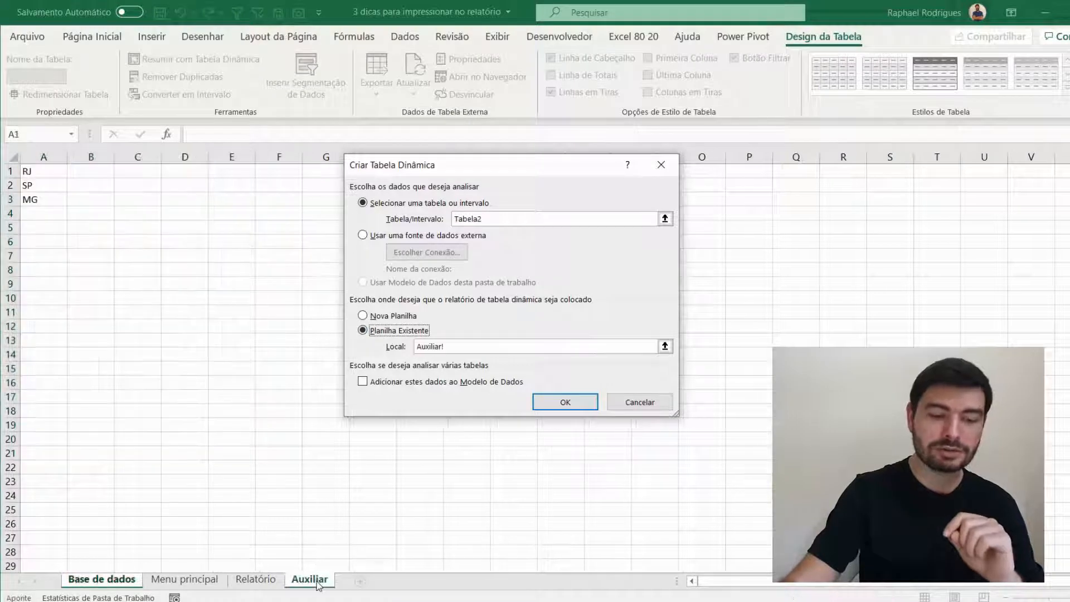
left_click(68, 276)
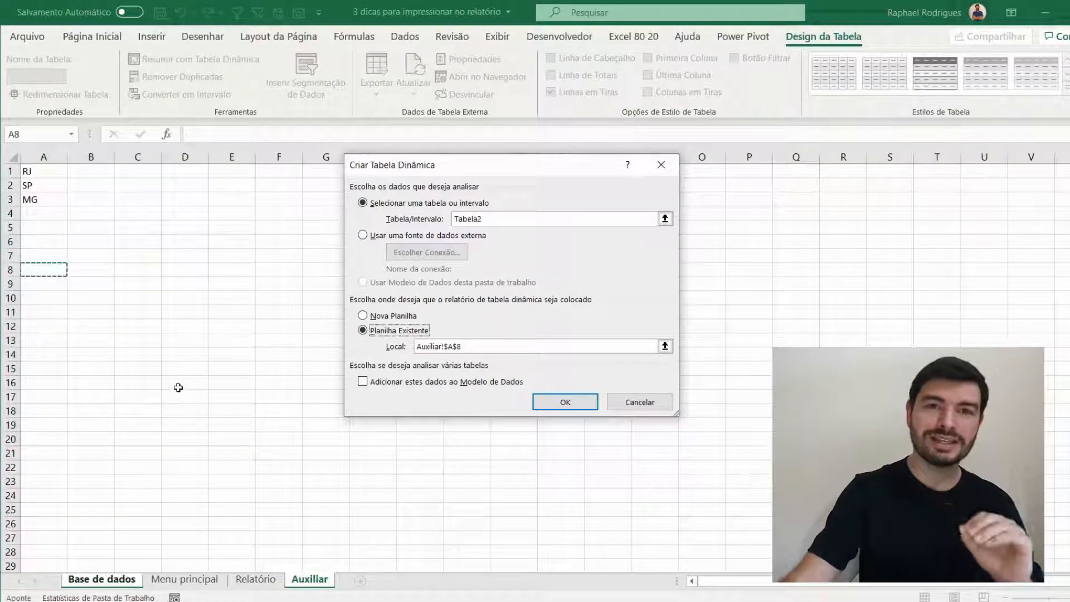
left_click(574, 402)
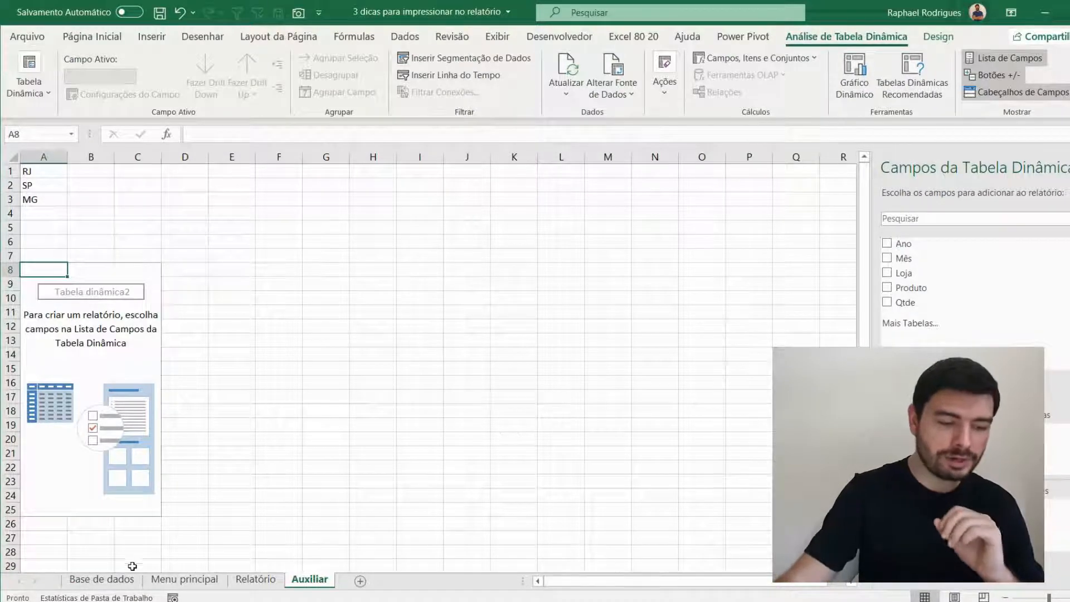
- Review the Mês column on Base de dados and add Qtde as the summed value of the Auxiliar PivotTable
left_click(106, 579)
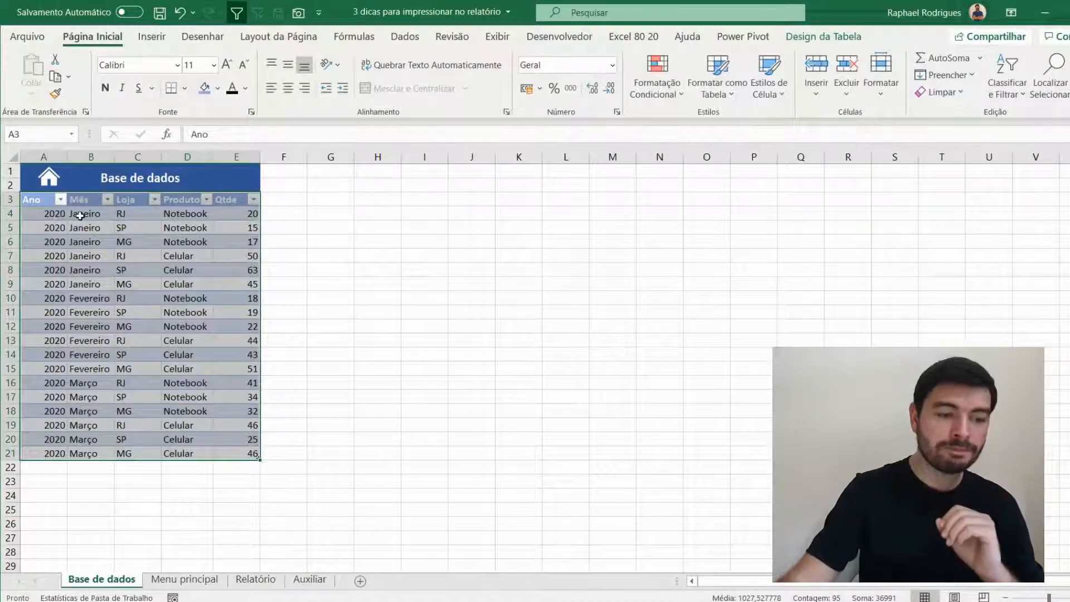
left_click(80, 216)
left_click(230, 216)
left_click_drag(91, 214, 89, 313)
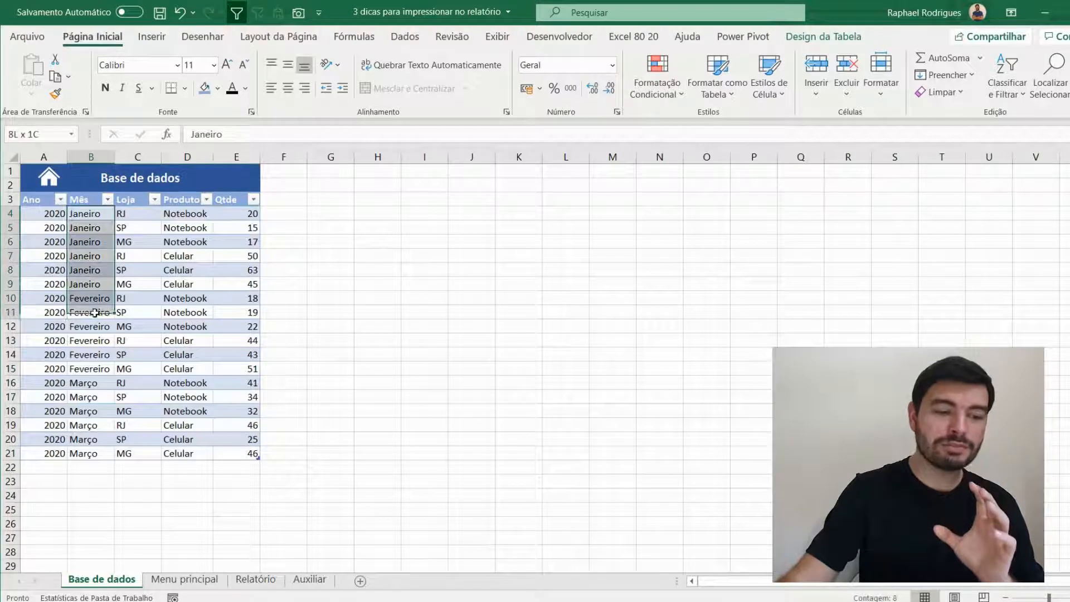
left_click(310, 580)
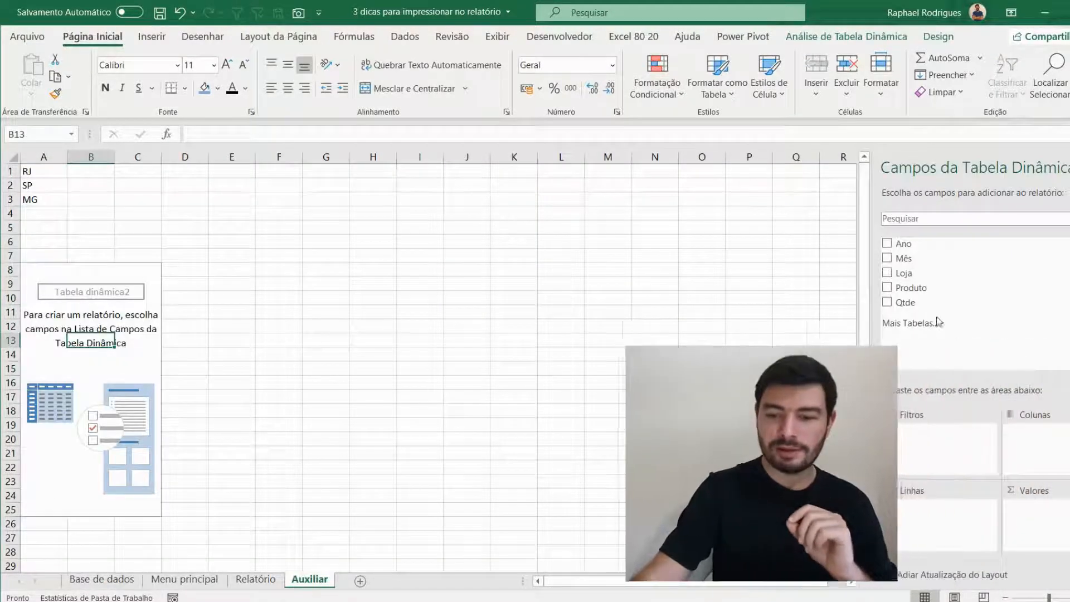
left_click(903, 302)
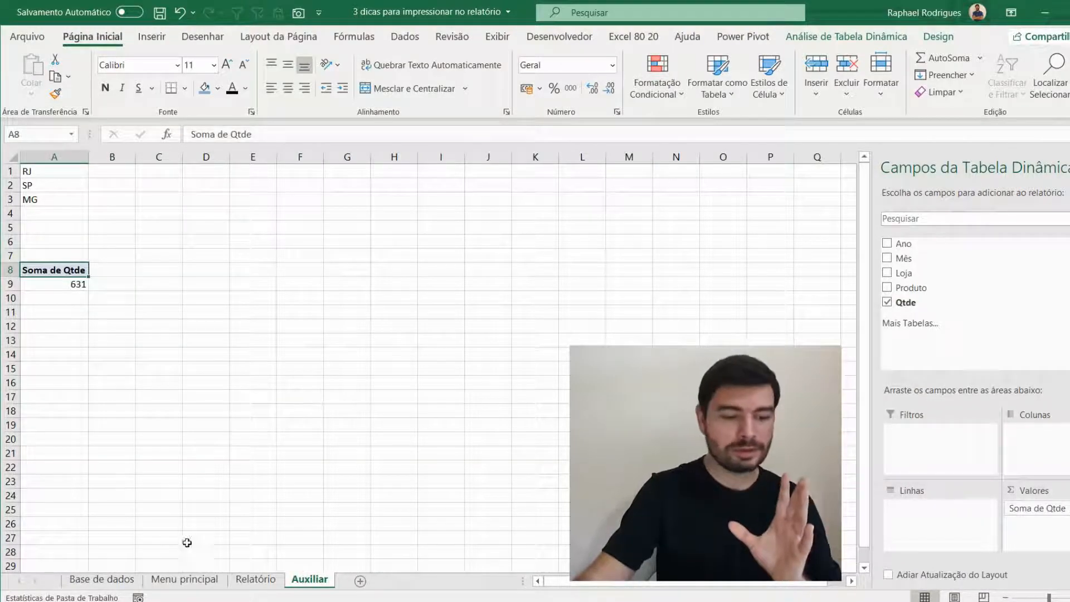
- Check the Qtde column on Base de dados and add Mês to the rows of the Auxiliar PivotTable
left_click(102, 580)
left_click_drag(251, 272, 256, 341)
left_click(308, 579)
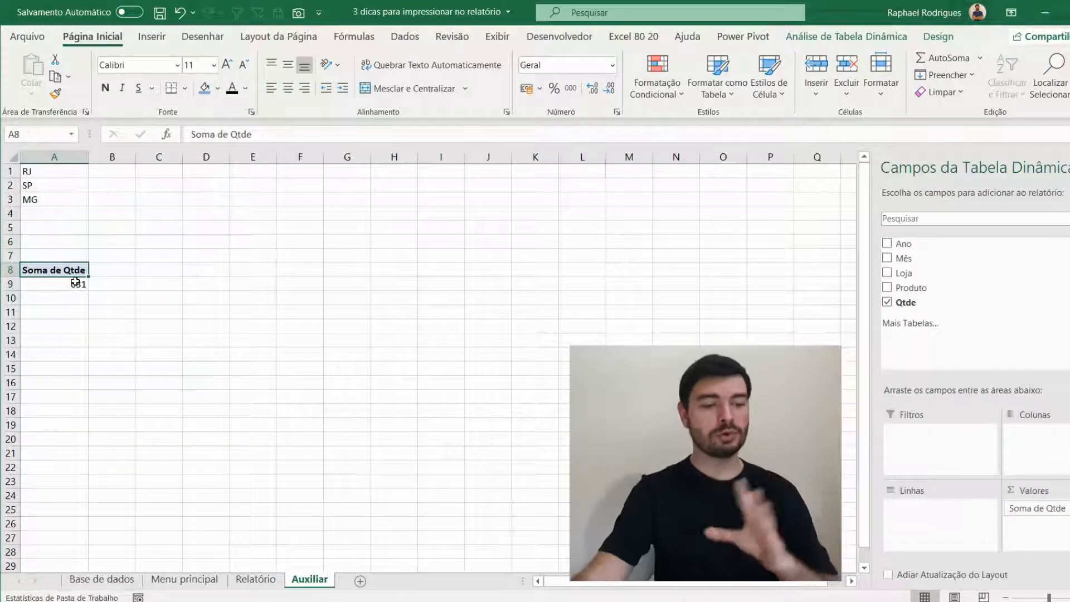
mouse_move(75, 281)
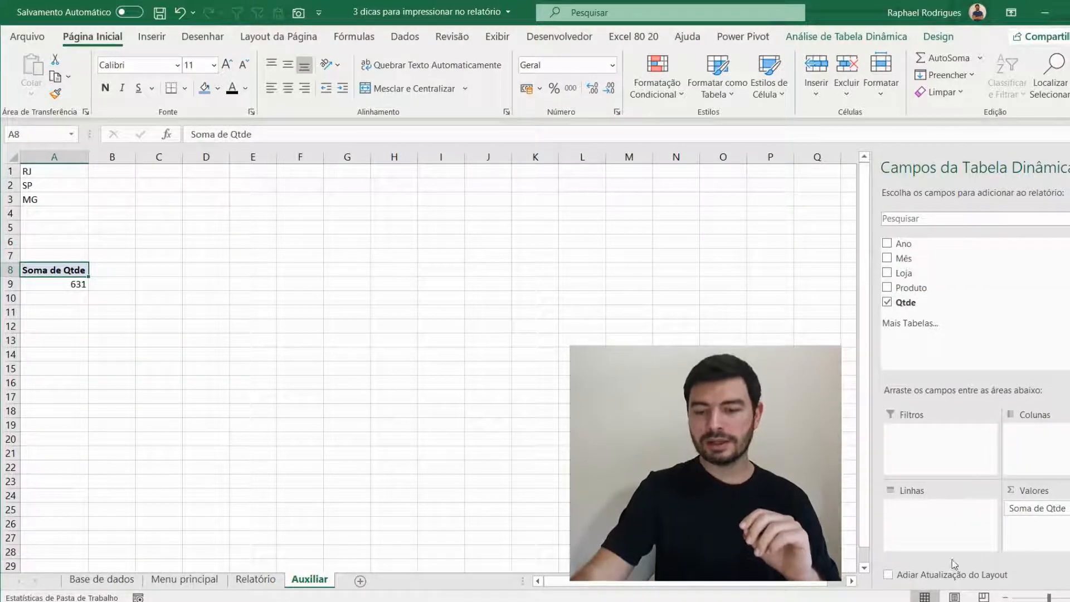
left_click_drag(920, 261, 939, 528)
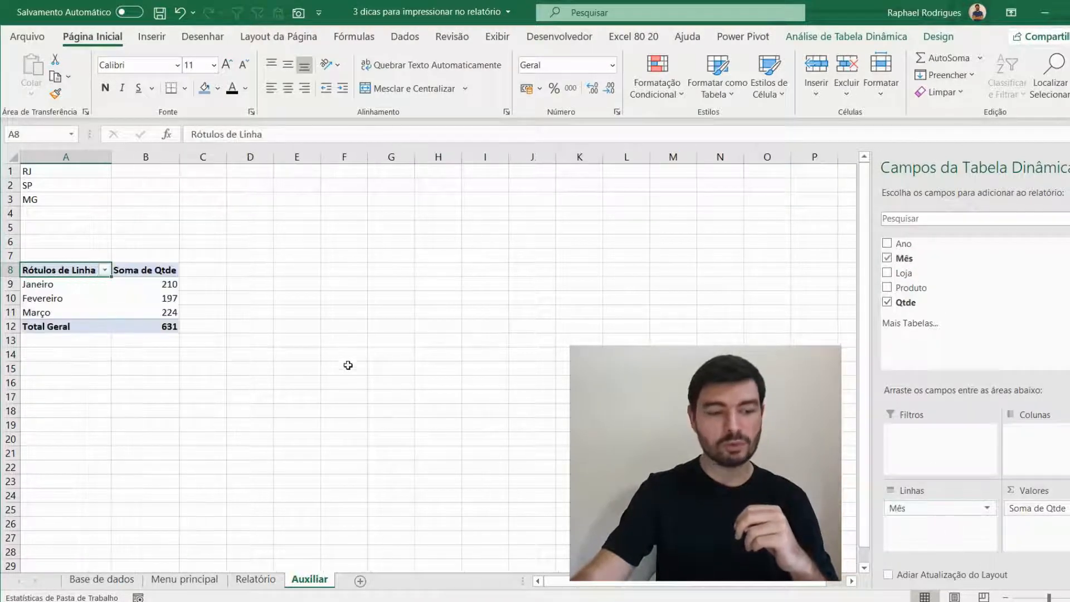
- Examine each month's total in the PivotTable and compare with the Loja and Produto columns on Base de dados
left_click(53, 288)
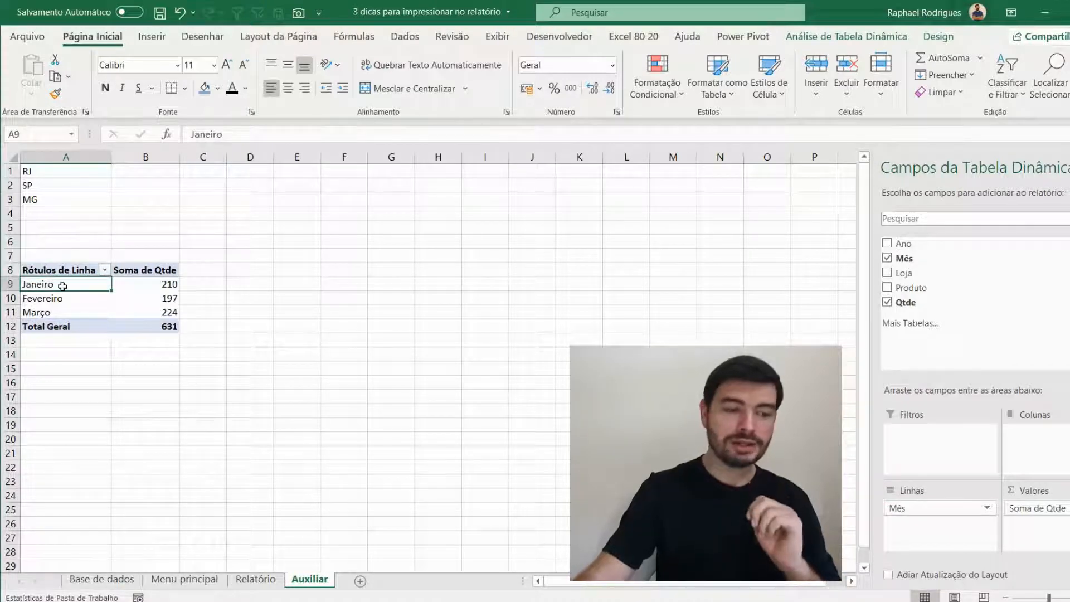
left_click(124, 285)
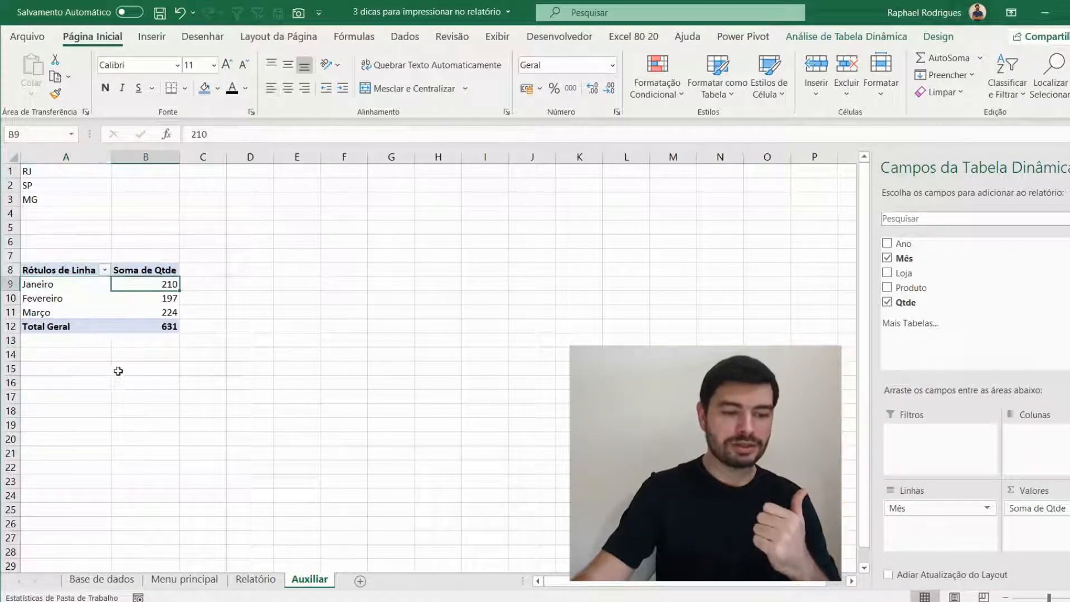
left_click(61, 298)
left_click(161, 299)
left_click(71, 312)
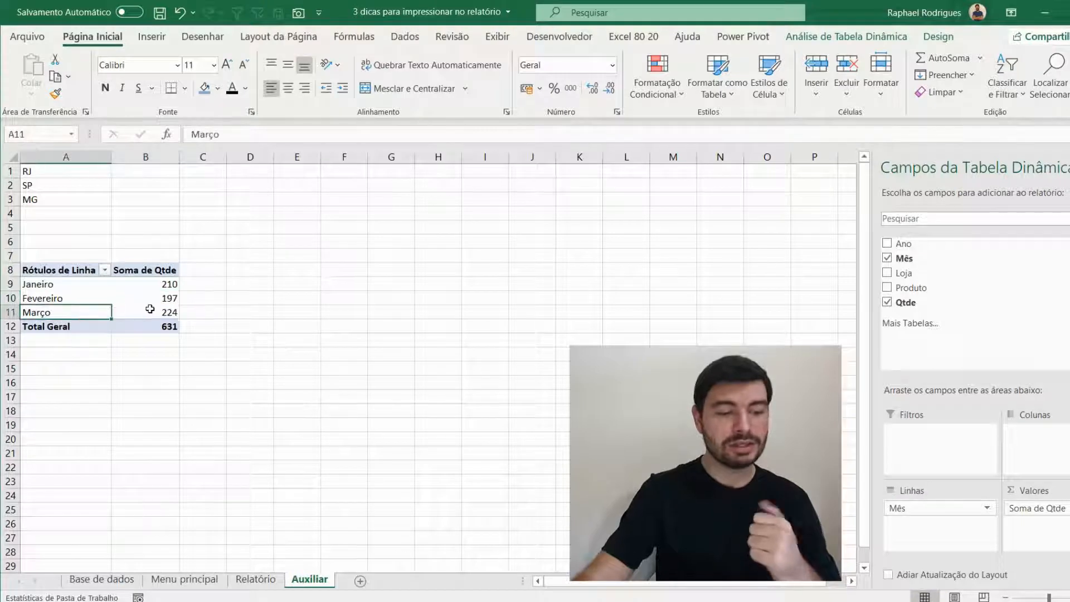
left_click(152, 310)
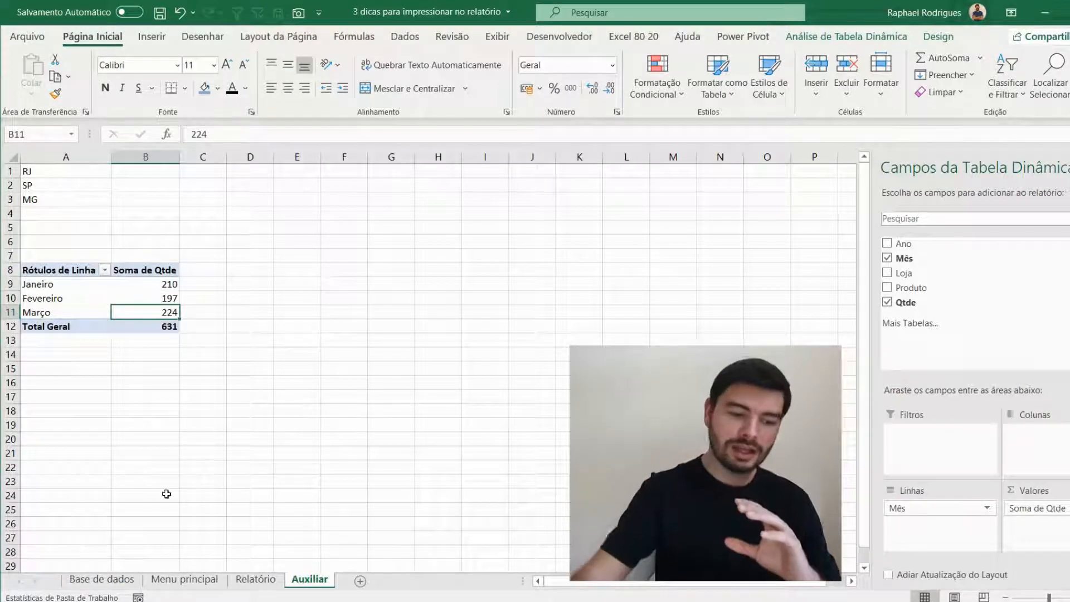
left_click(101, 579)
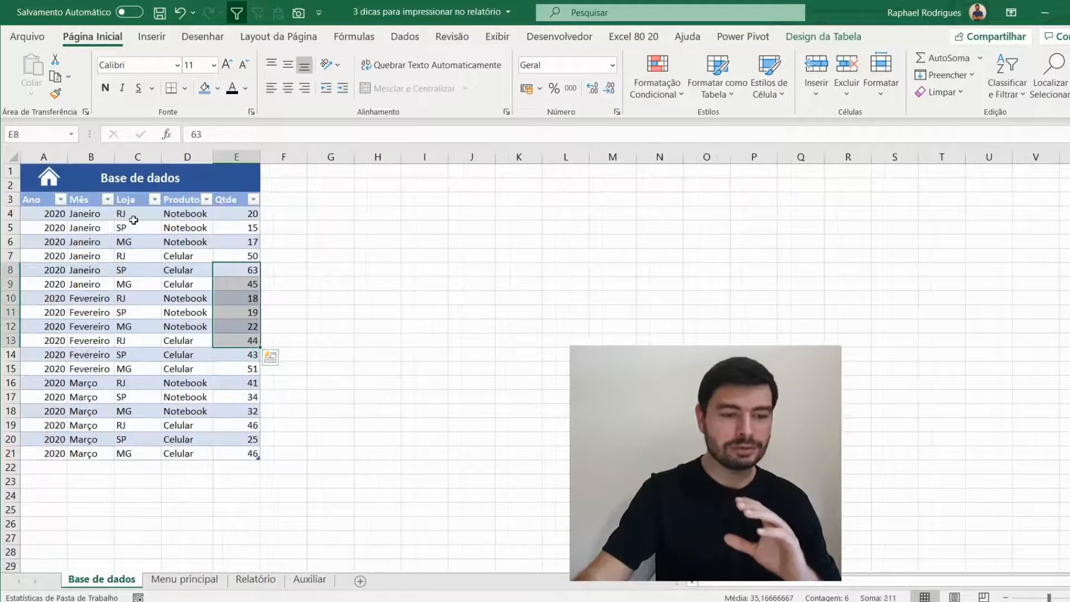
left_click_drag(134, 222, 143, 360)
left_click_drag(201, 228, 202, 328)
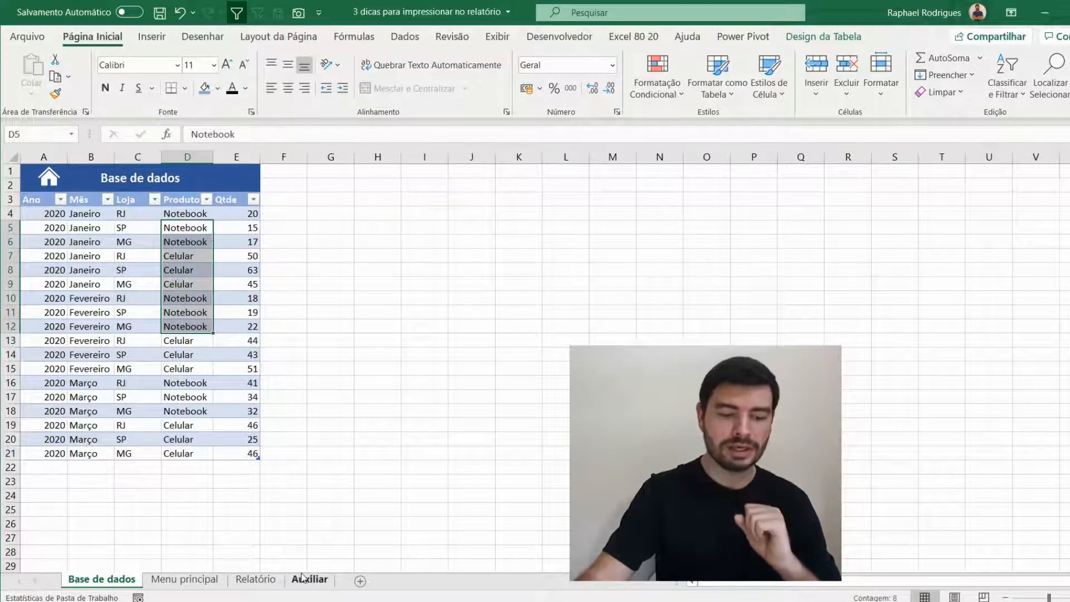
left_click(307, 578)
left_click(140, 316)
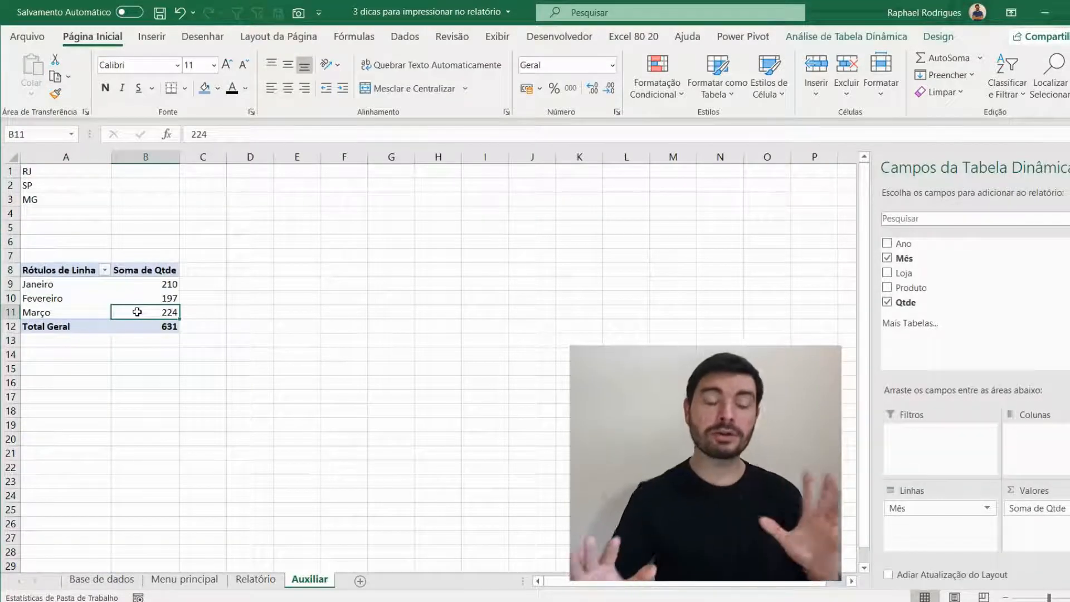
- Insert a pie PivotChart from the monthly PivotTable and place it beside the table on Auxiliar
left_click(69, 301)
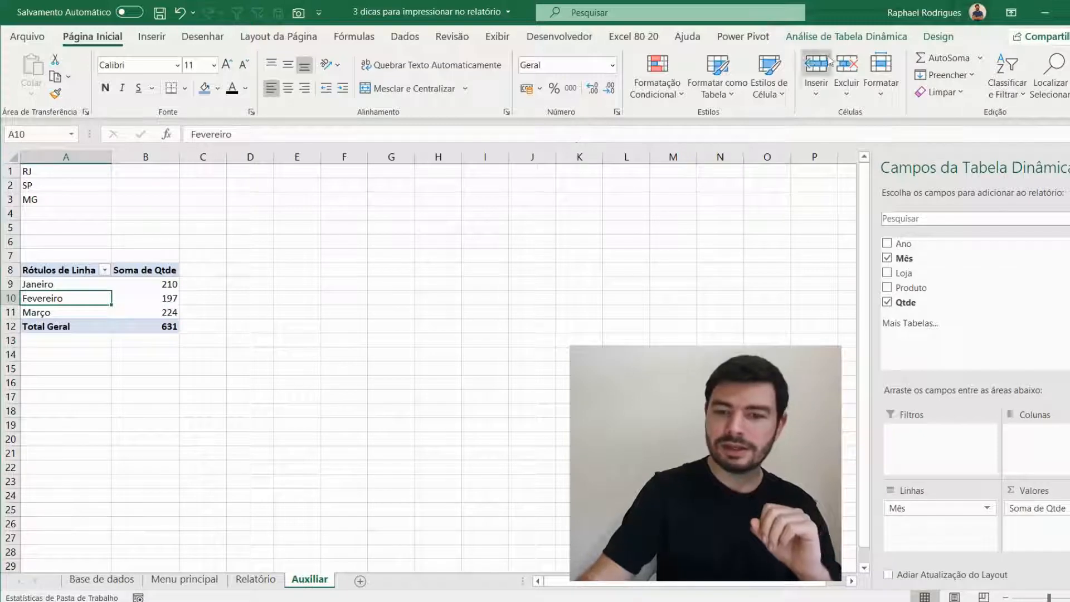
left_click(845, 41)
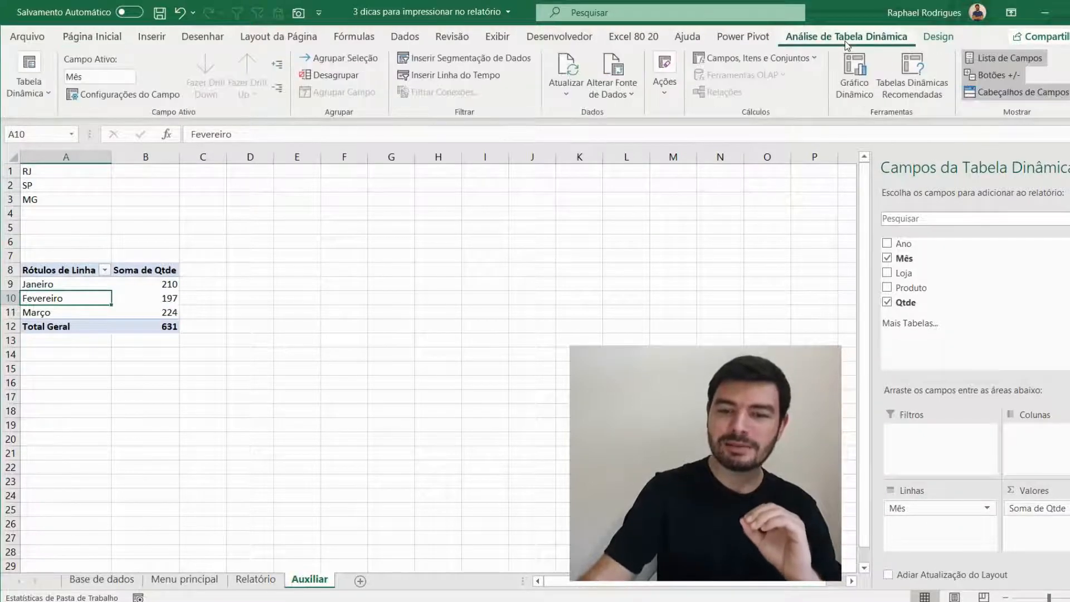
left_click(854, 84)
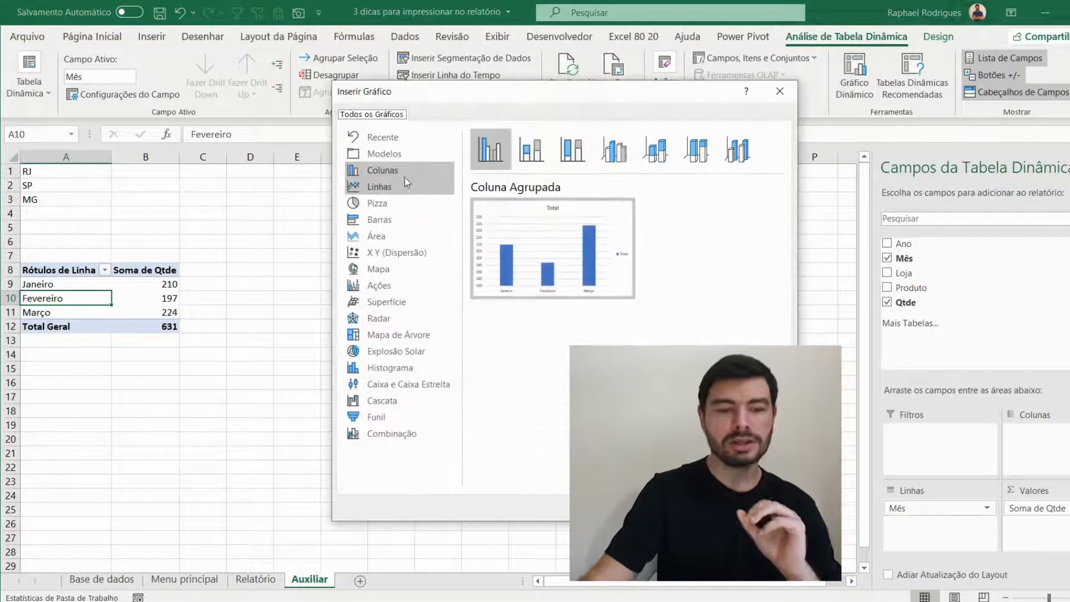
left_click(411, 214)
mouse_move(550, 295)
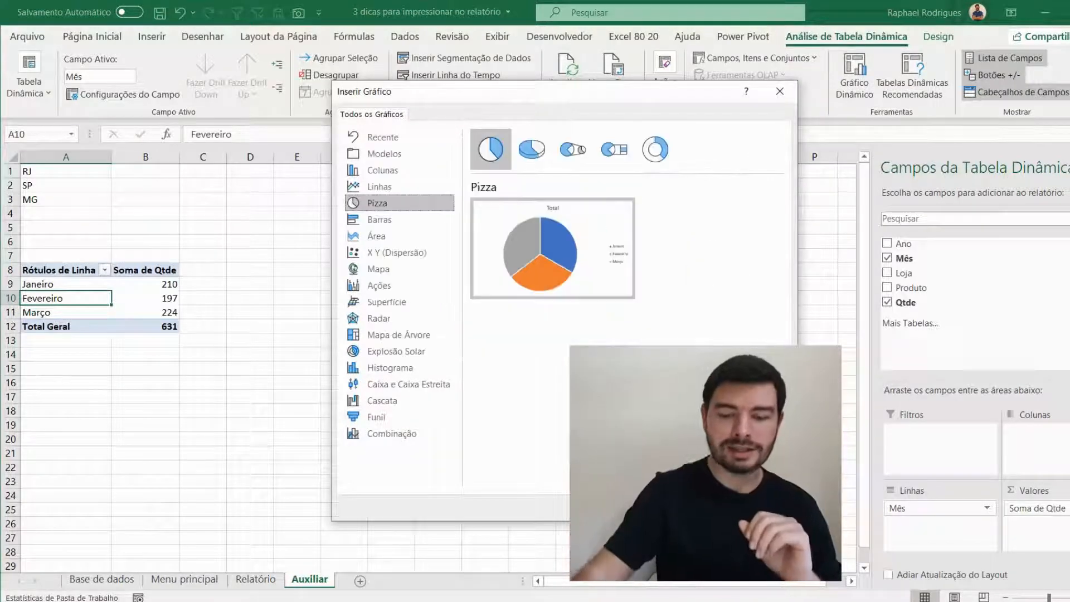
left_click(697, 507)
left_click_drag(503, 266, 483, 215)
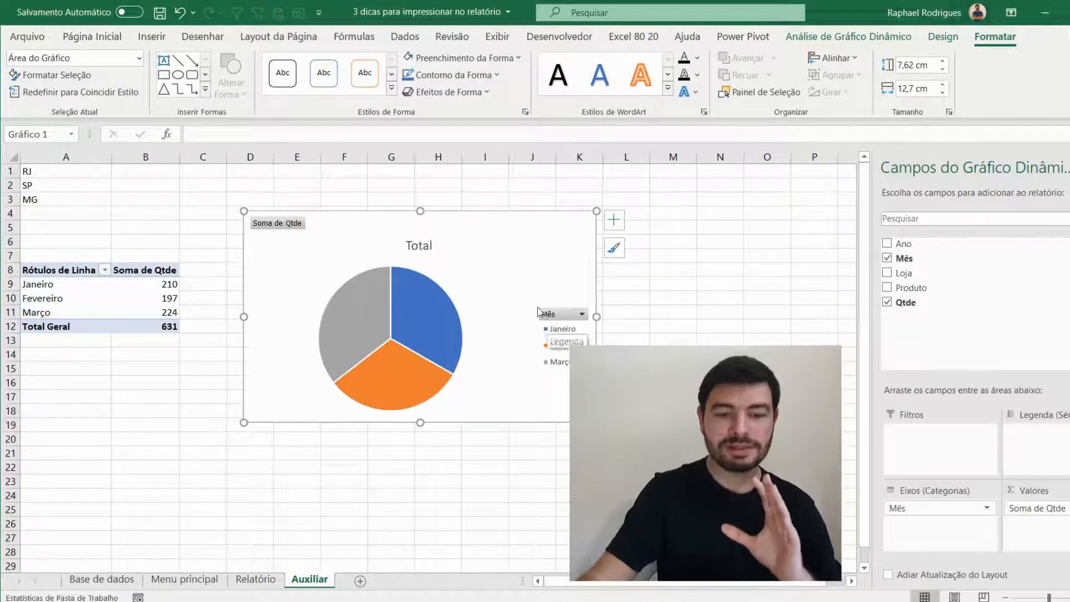
- Add data labels to the slices of the monthly sales pie chart on Auxiliar
left_click(428, 246)
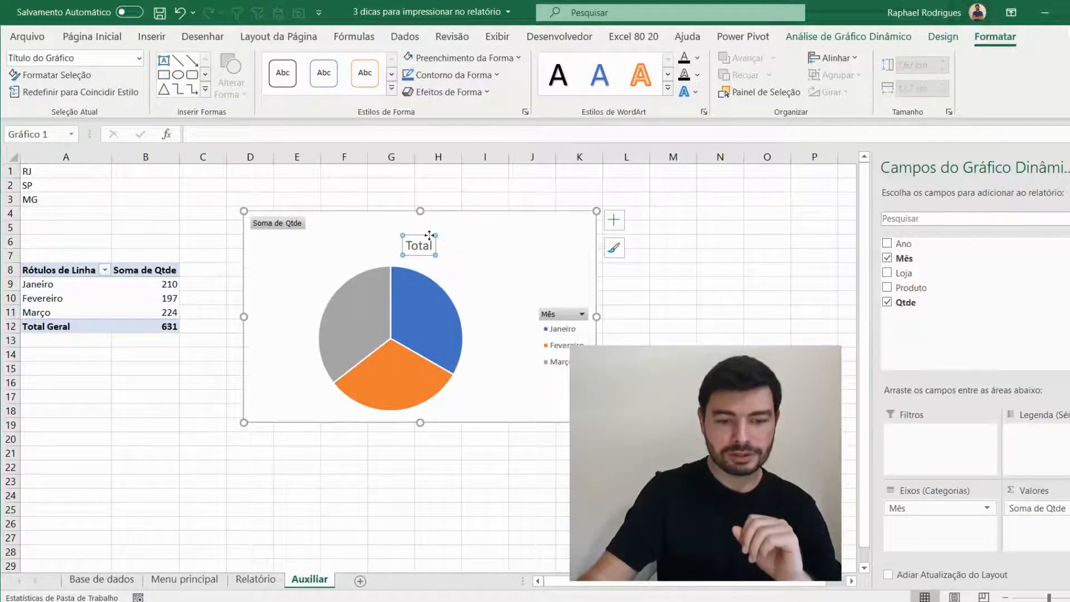
mouse_move(428, 301)
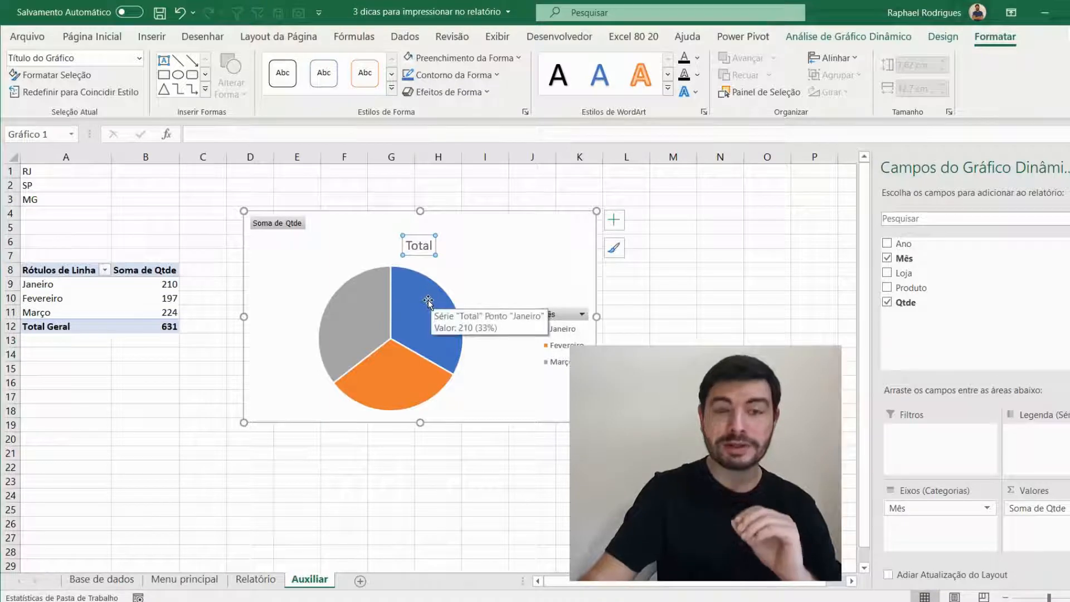
left_click(613, 223)
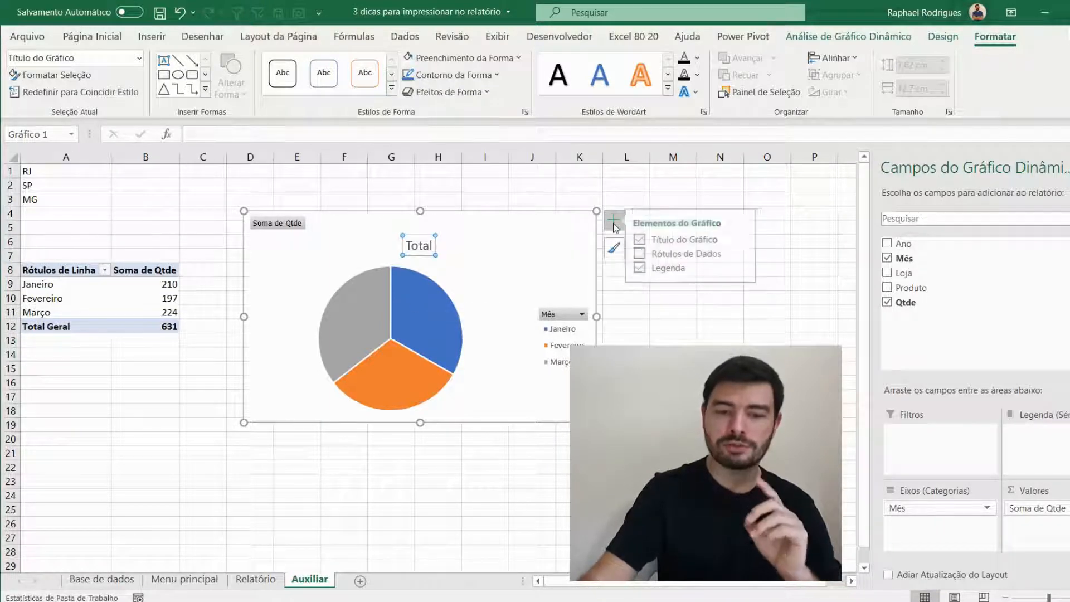
left_click(646, 255)
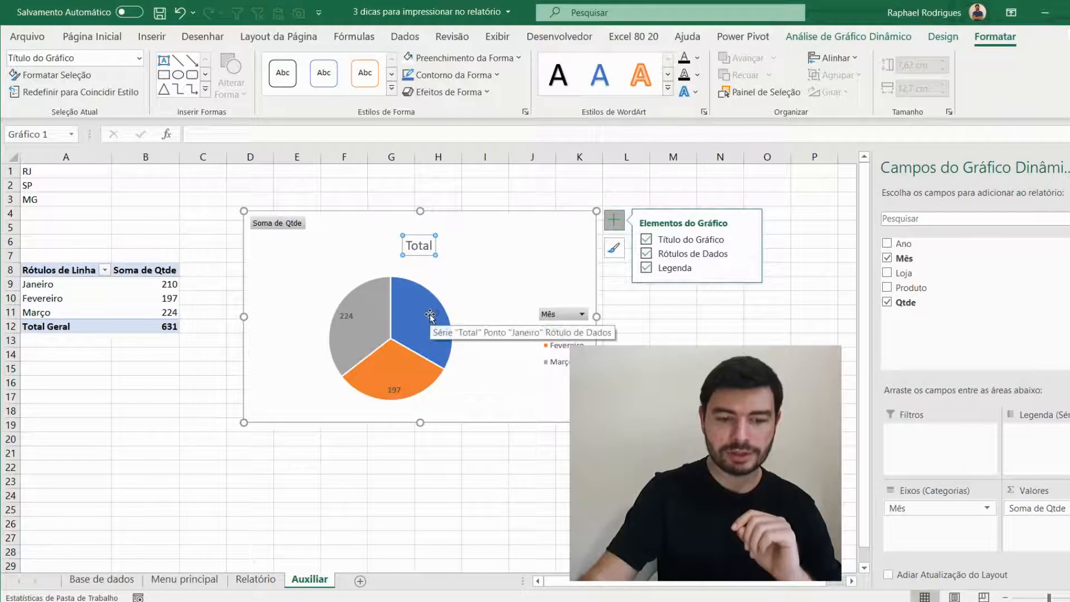
left_click(360, 319)
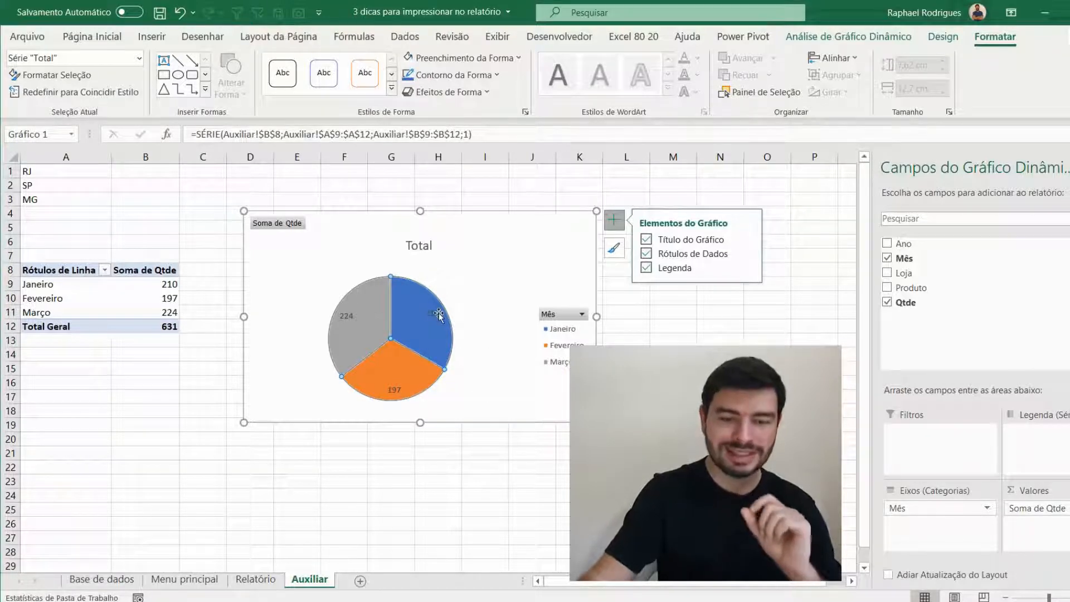
- Change the pie chart's title to "Vendas por mês"
left_click(419, 246)
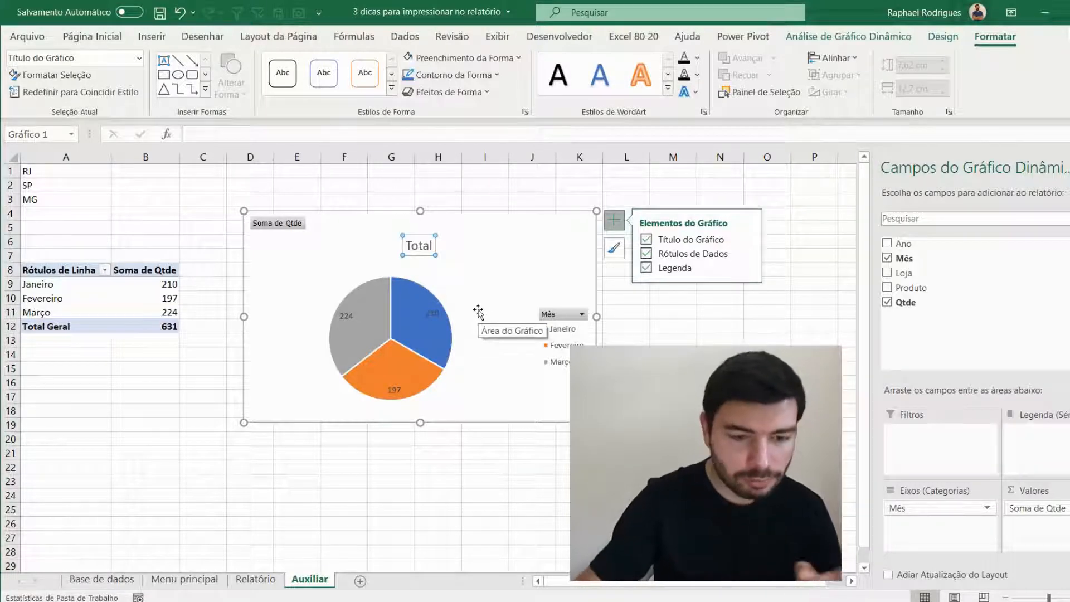
double_click(419, 246)
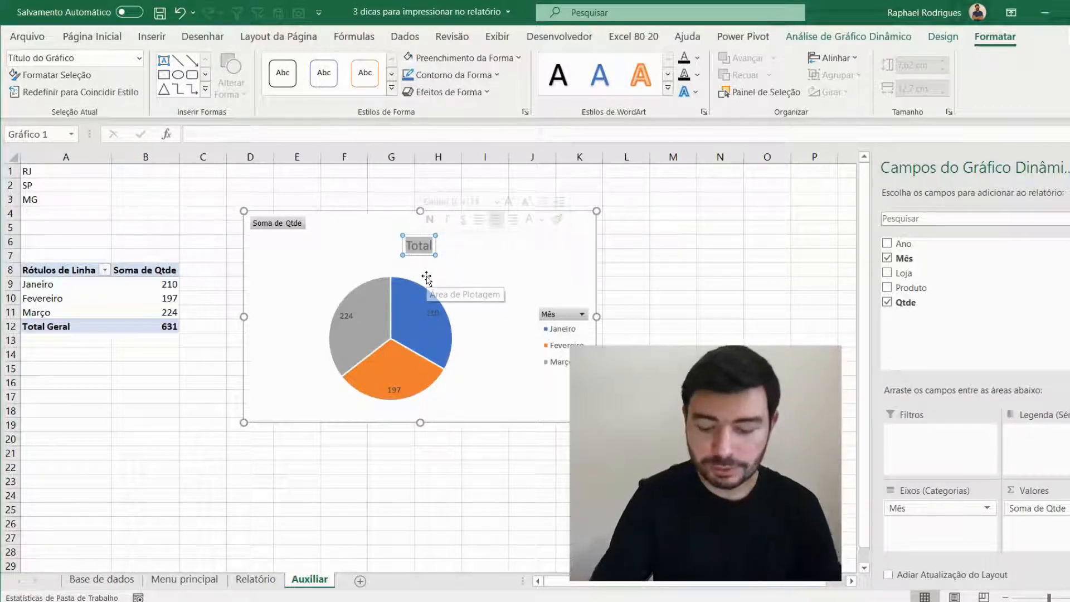
type("Ved")
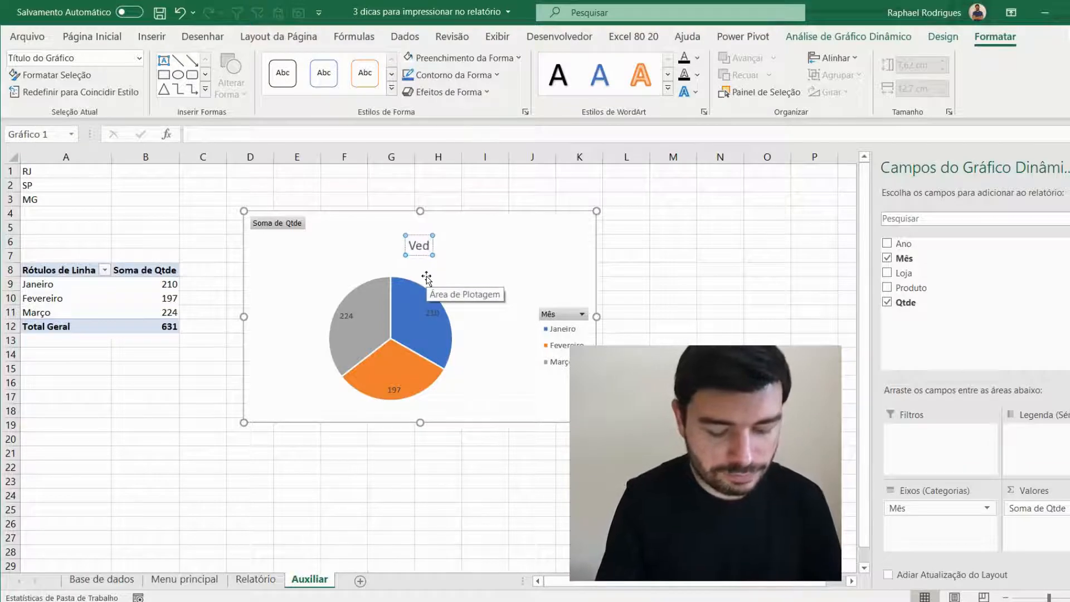
key("BackSpace")
type("ndas")
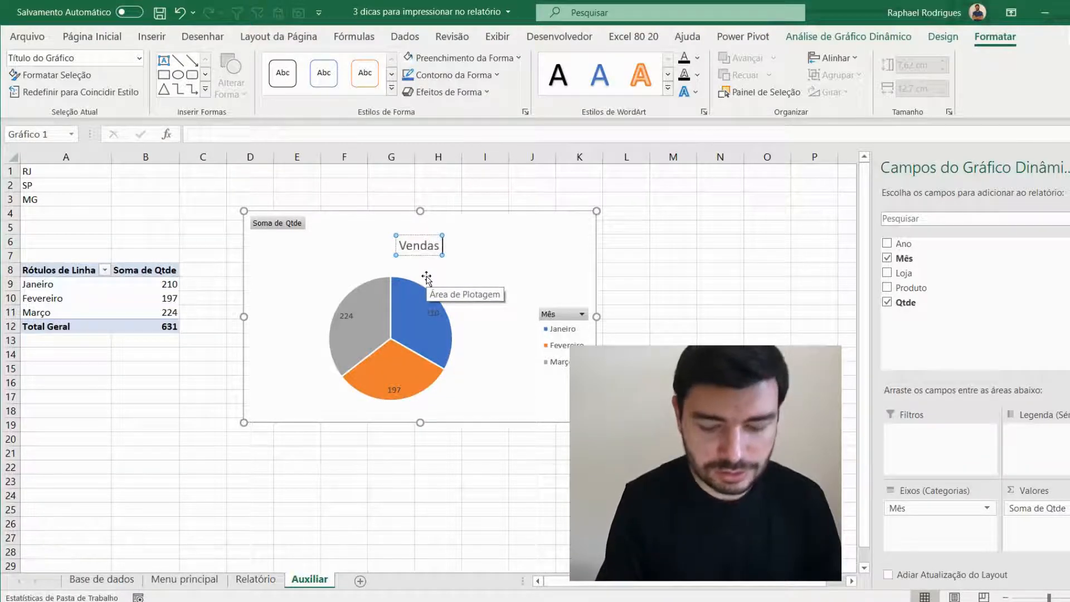
type(" por mê")
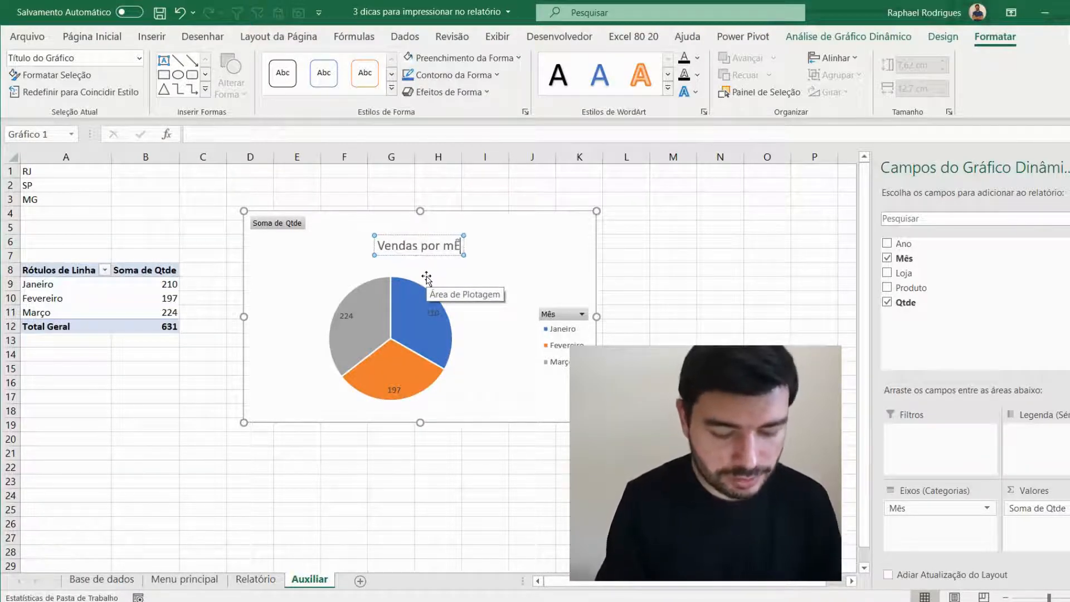
type("s")
key("Return")
key("BackSpace")
key("BackSpace")
key("BackSpace")
key("BackSpace")
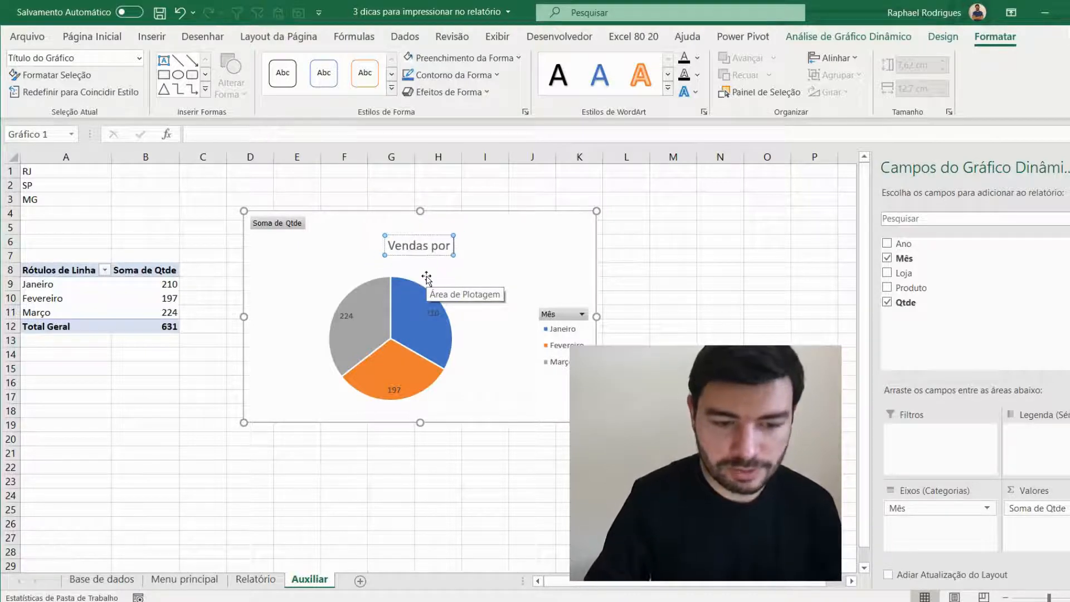
type("mês")
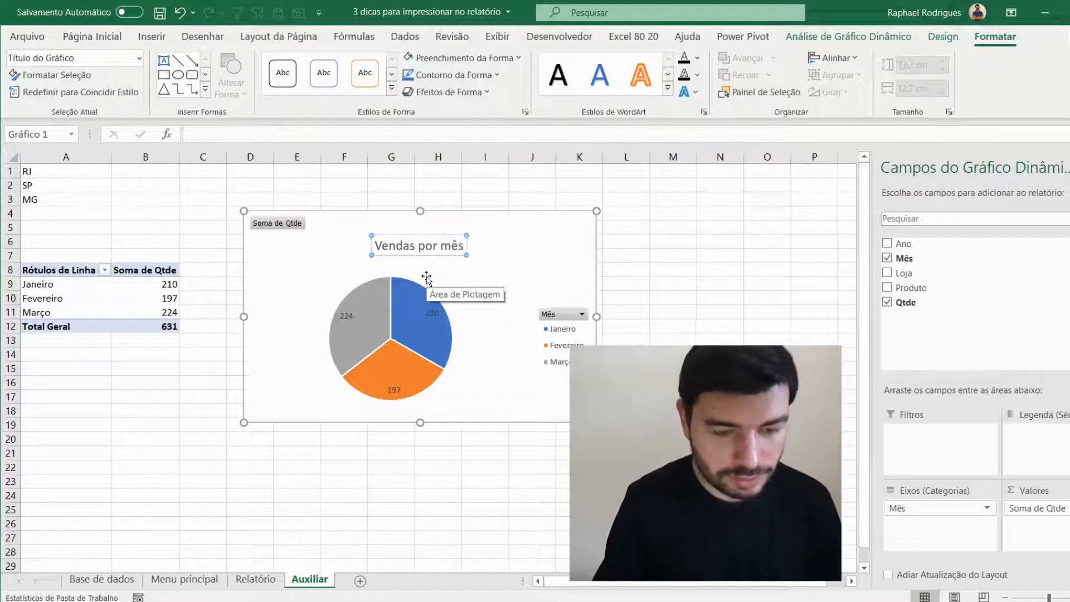
left_click(664, 239)
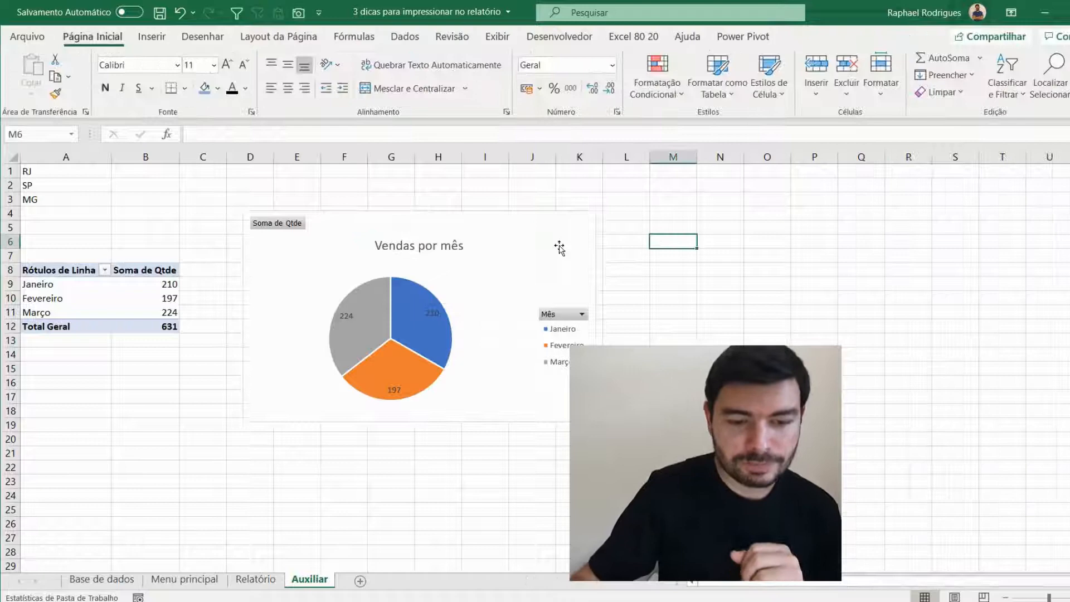
- Hide all field buttons on the pie chart
left_click(286, 225)
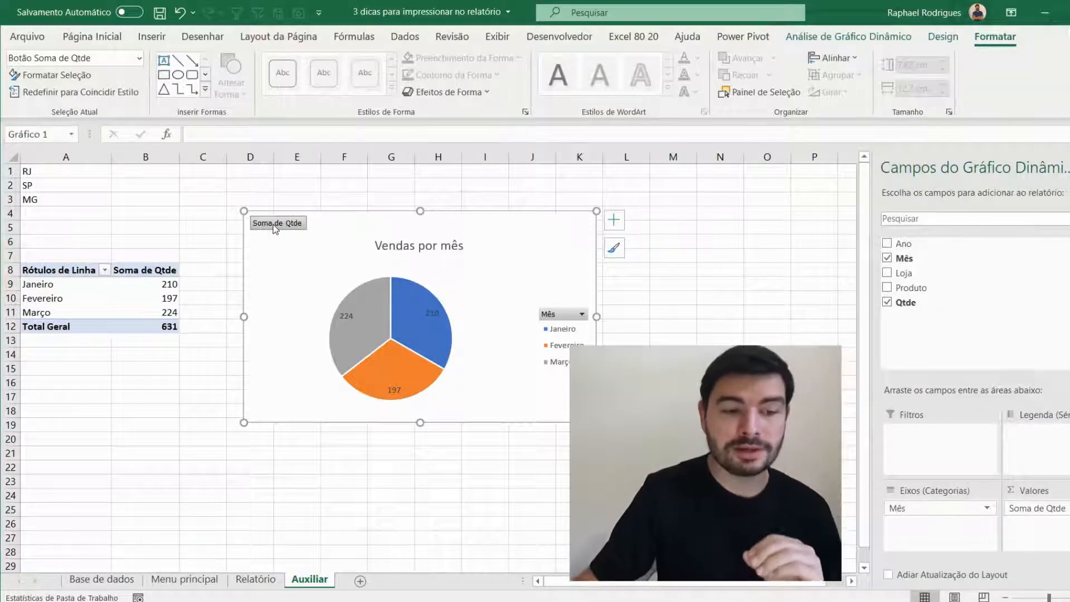
right_click(273, 226)
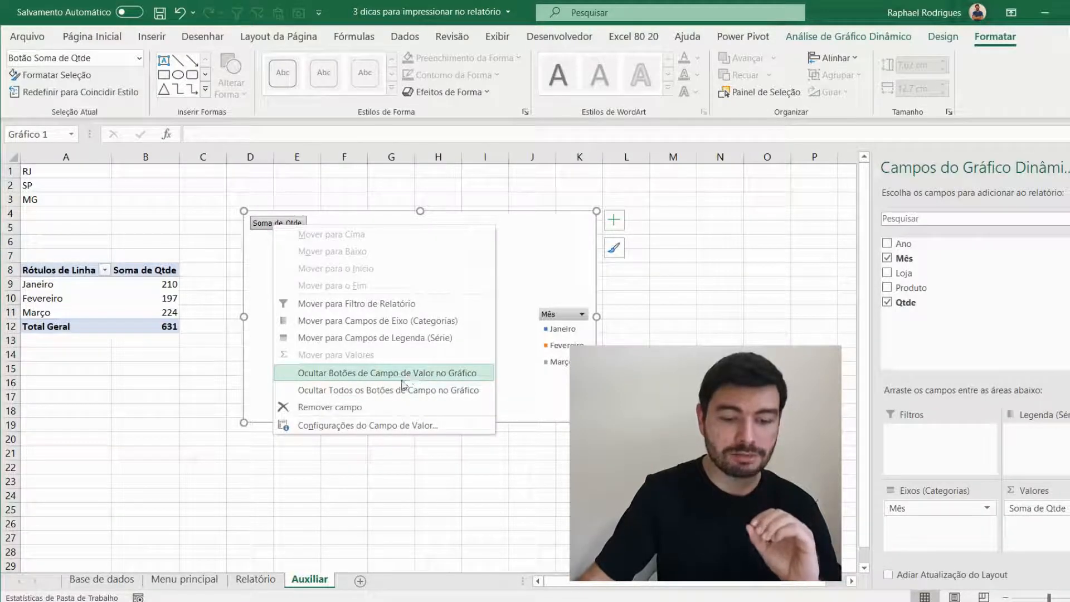
left_click(365, 392)
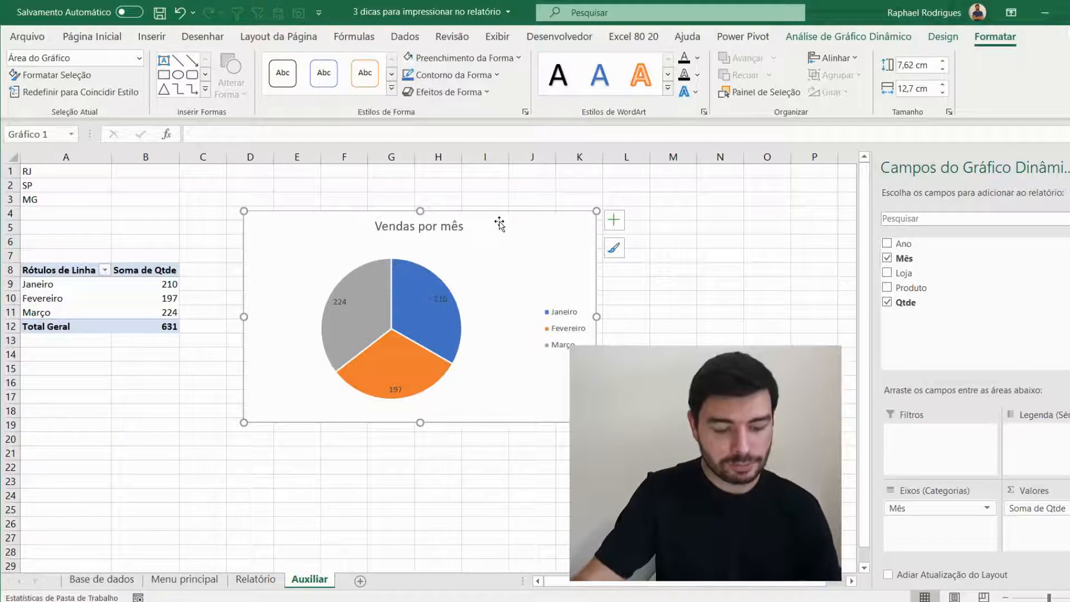
- Copy the pie chart to the Relatório sheet and place it beside the state and total sales cells
left_click(255, 579)
left_click(462, 292)
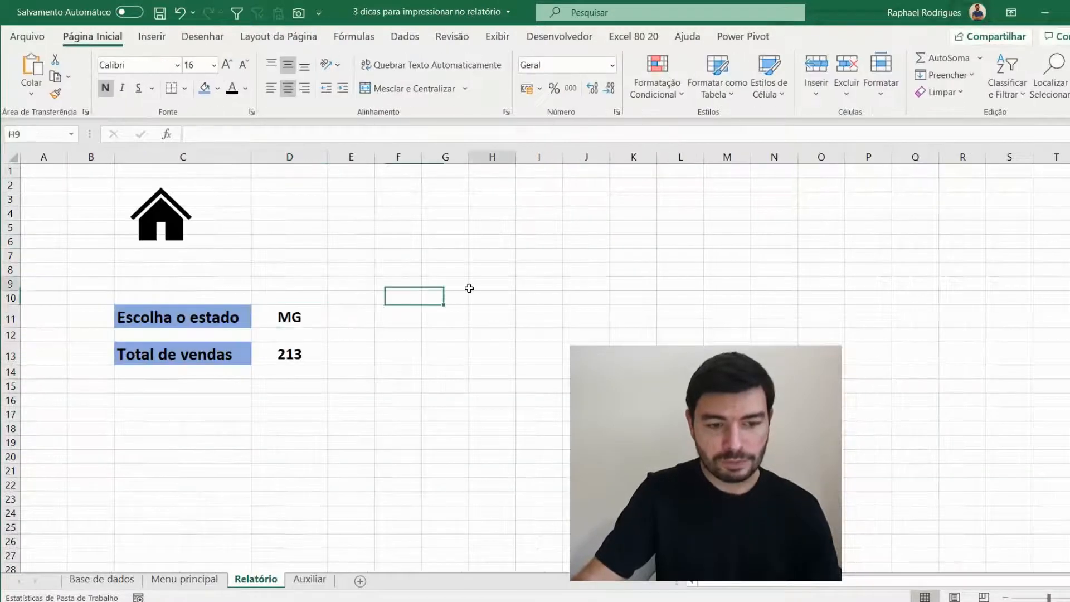
key("ctrl+v")
left_click_drag(501, 282, 430, 247)
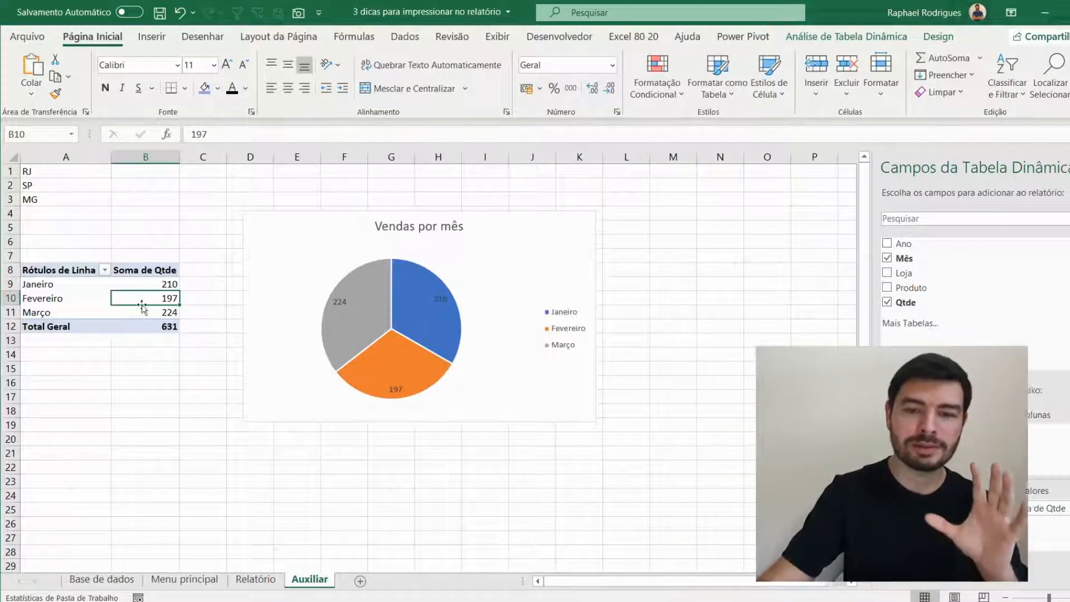
- Insert a slicer for the Loja field from the PivotTable on Auxiliar
left_click(885, 40)
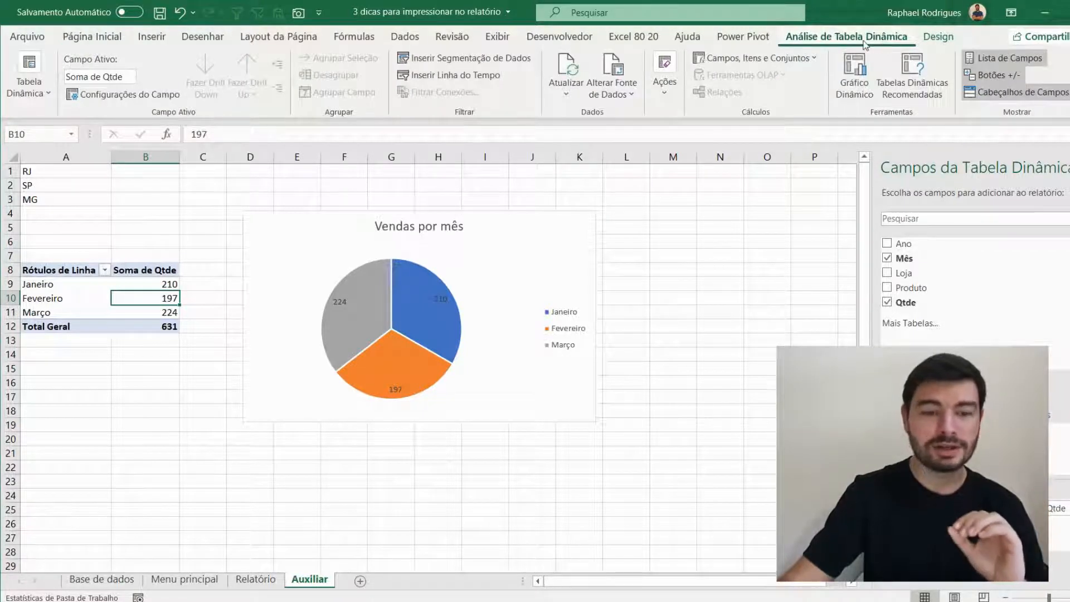
left_click(470, 58)
left_click_drag(462, 170, 268, 194)
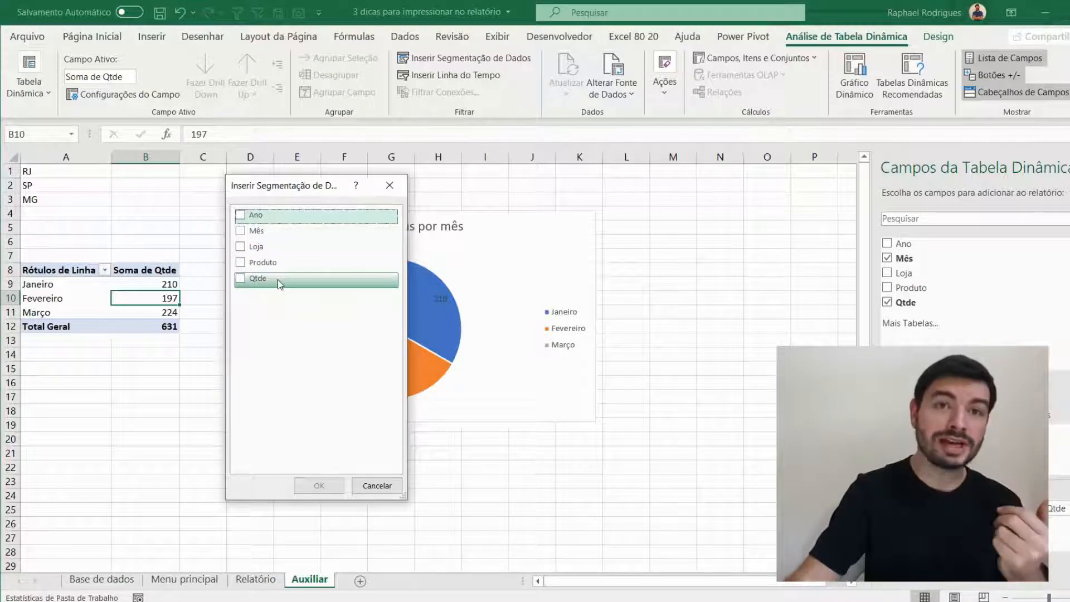
left_click(244, 249)
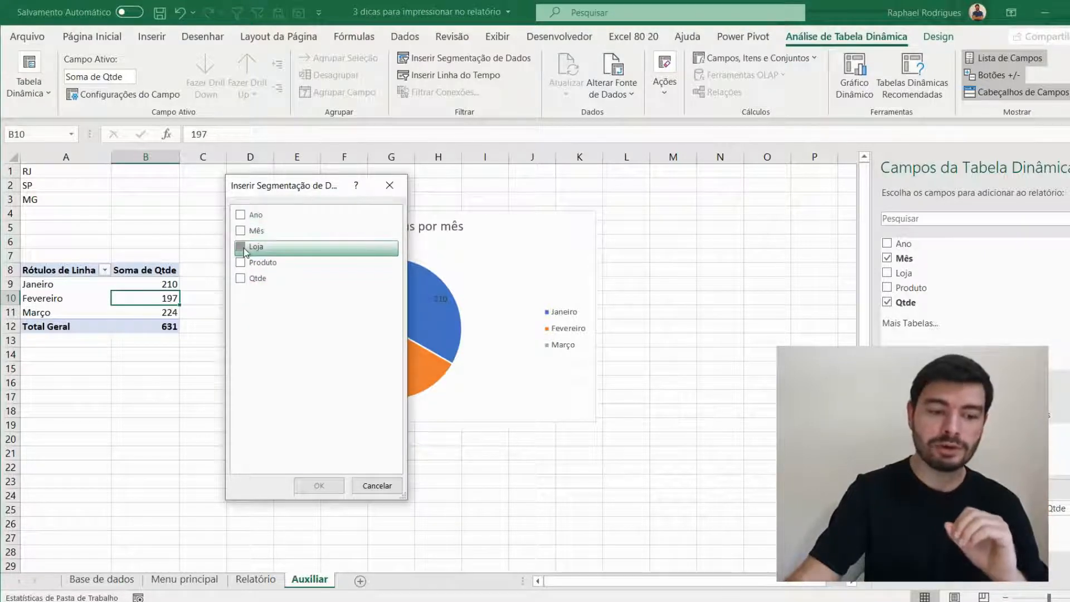
left_click(318, 486)
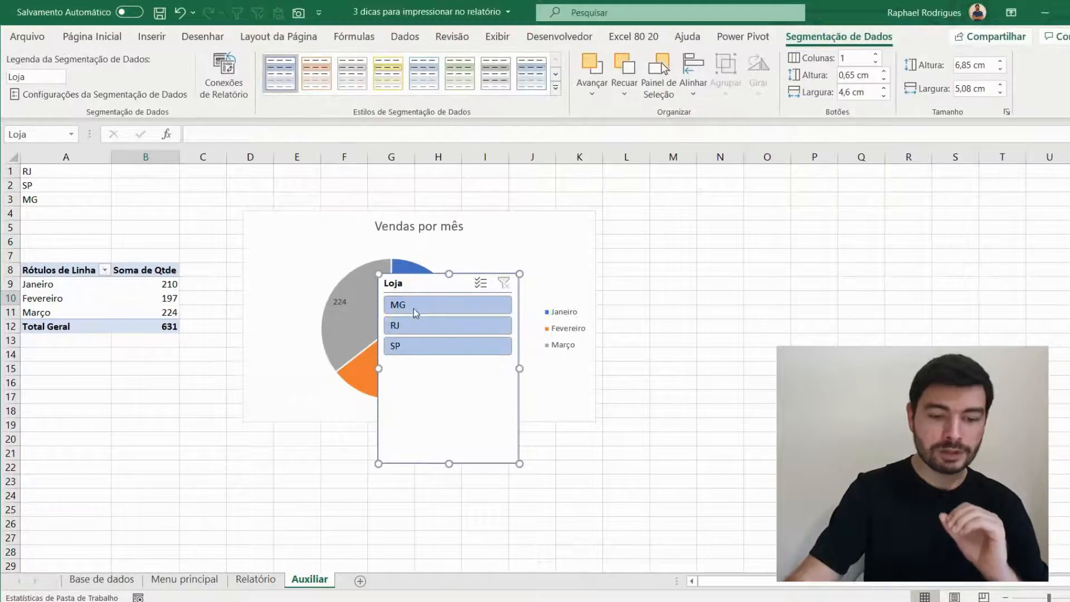
- Place the Loja slicer to the right of the pie chart and shorten it to 3,43 cm high
left_click_drag(416, 287, 673, 230)
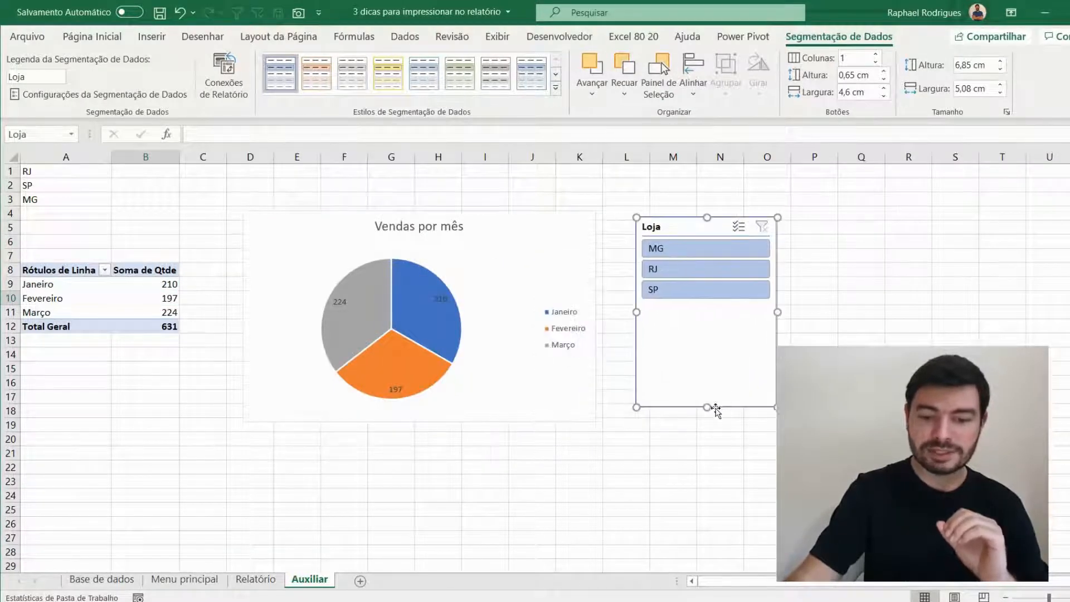
left_click_drag(709, 388, 710, 312)
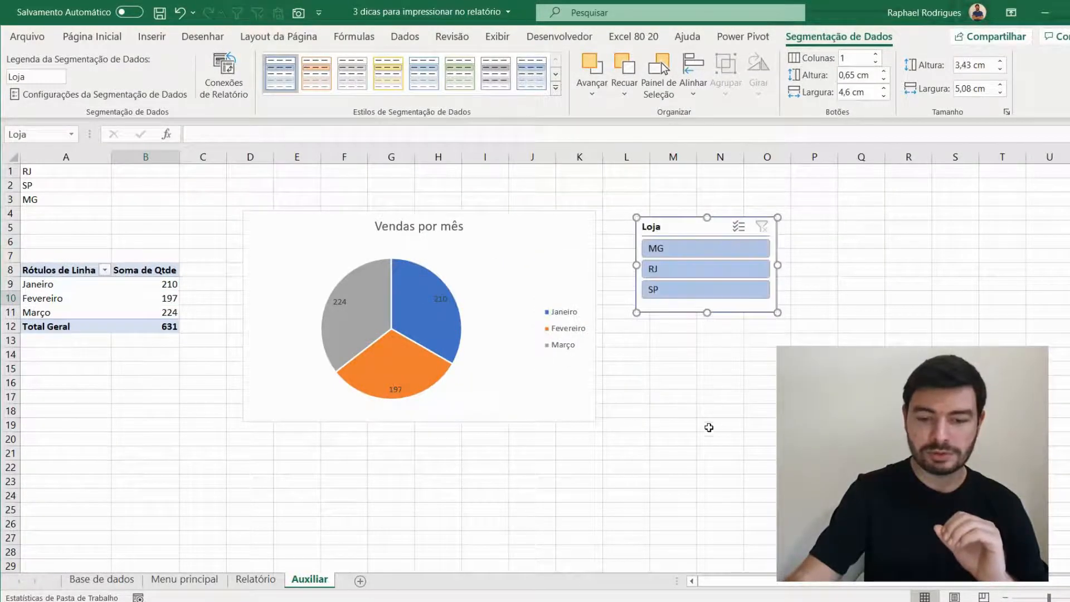
left_click(708, 381)
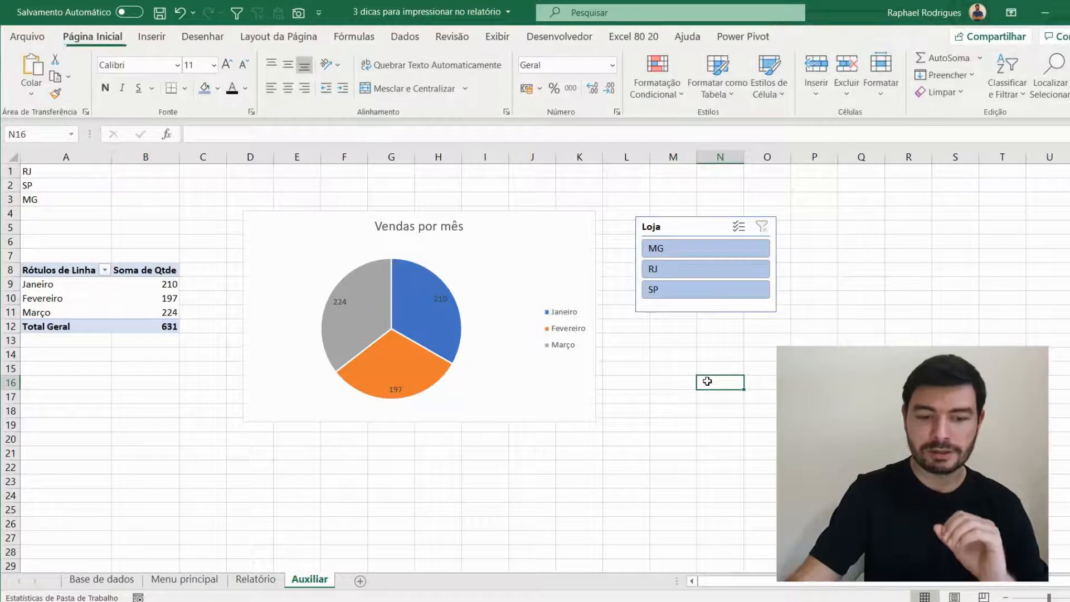
- Try the Loja slicer on the PivotTable and chart with MG, RJ and SP in turn, leaving SP selected
left_click(681, 254)
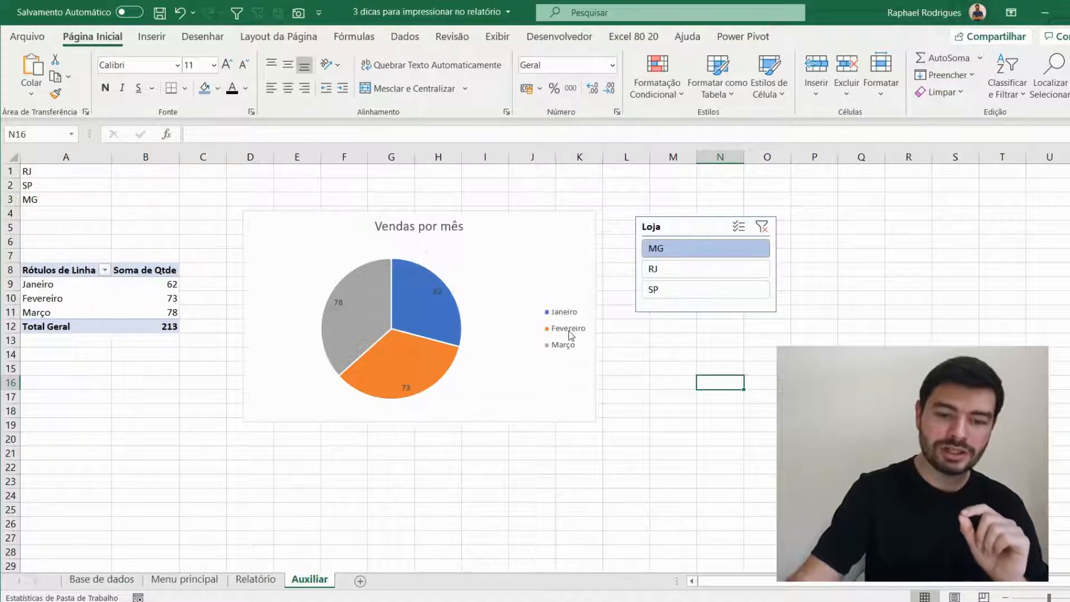
left_click(684, 271)
mouse_move(449, 302)
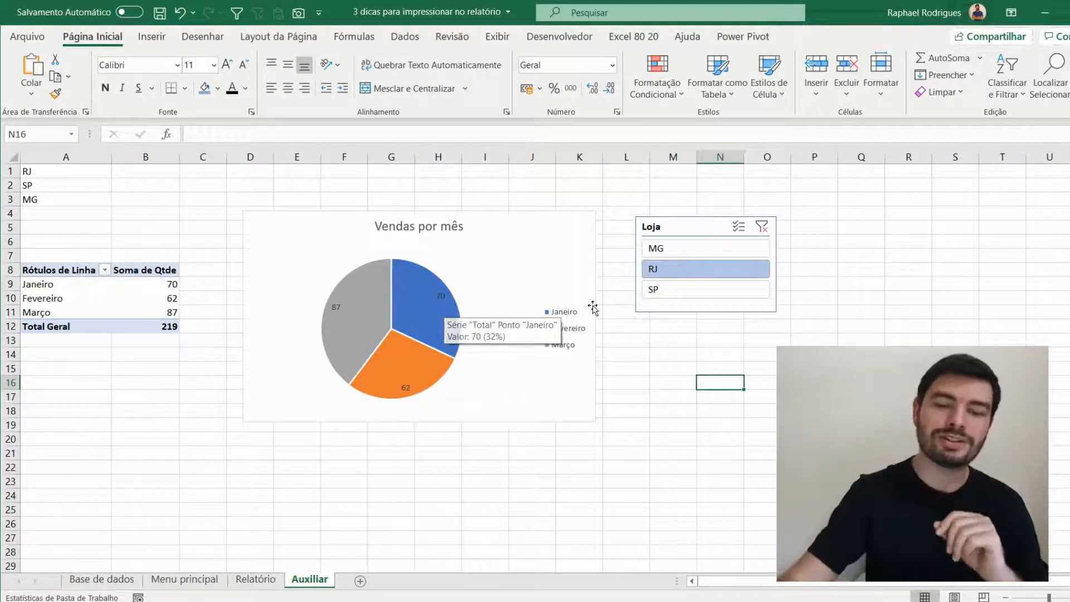
left_click(709, 289)
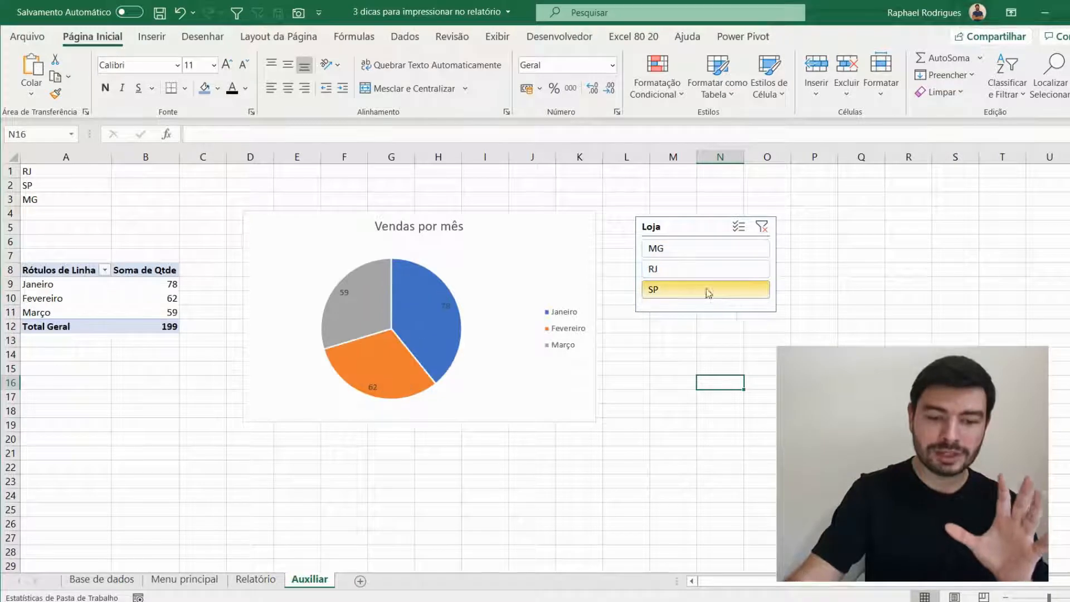
left_click(689, 251)
left_click(681, 273)
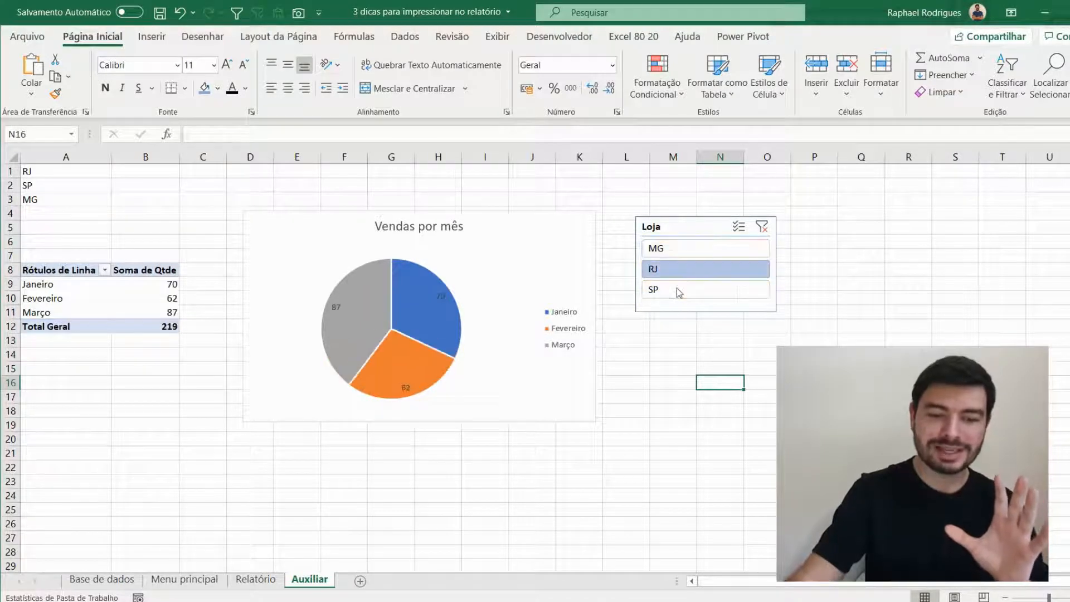
left_click(681, 290)
- Copy the Loja slicer from Auxiliar to the Relatório sheet
left_click(690, 228)
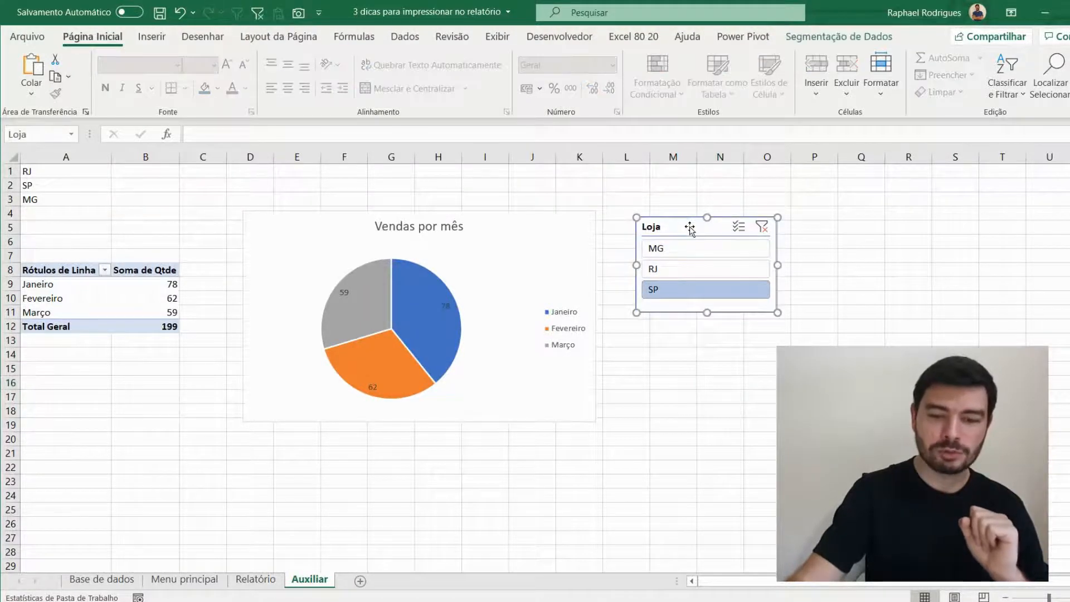
left_click(256, 579)
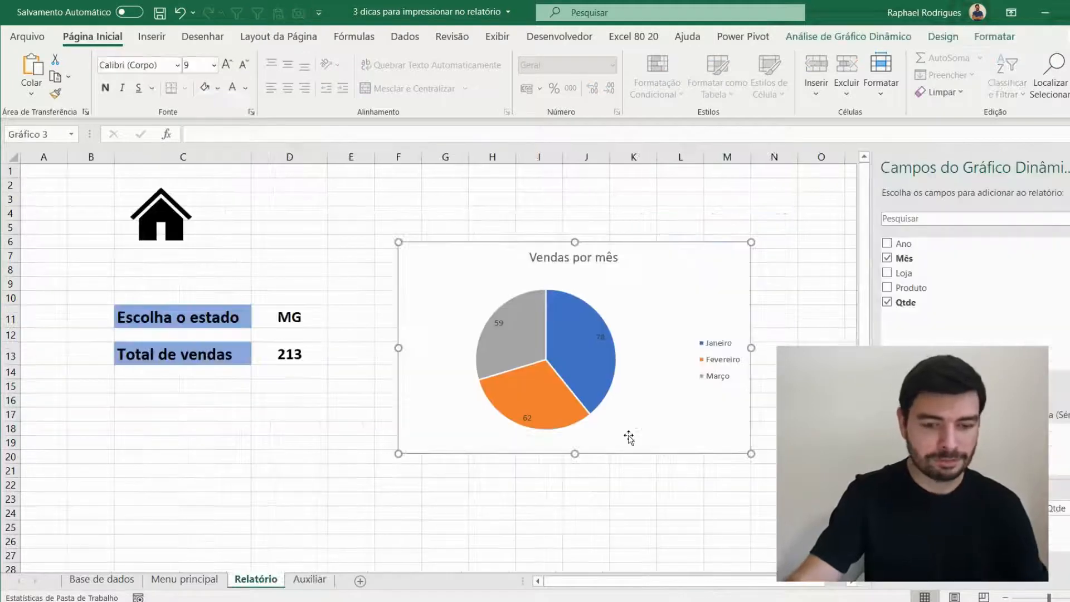
left_click(325, 455)
key("ctrl+v")
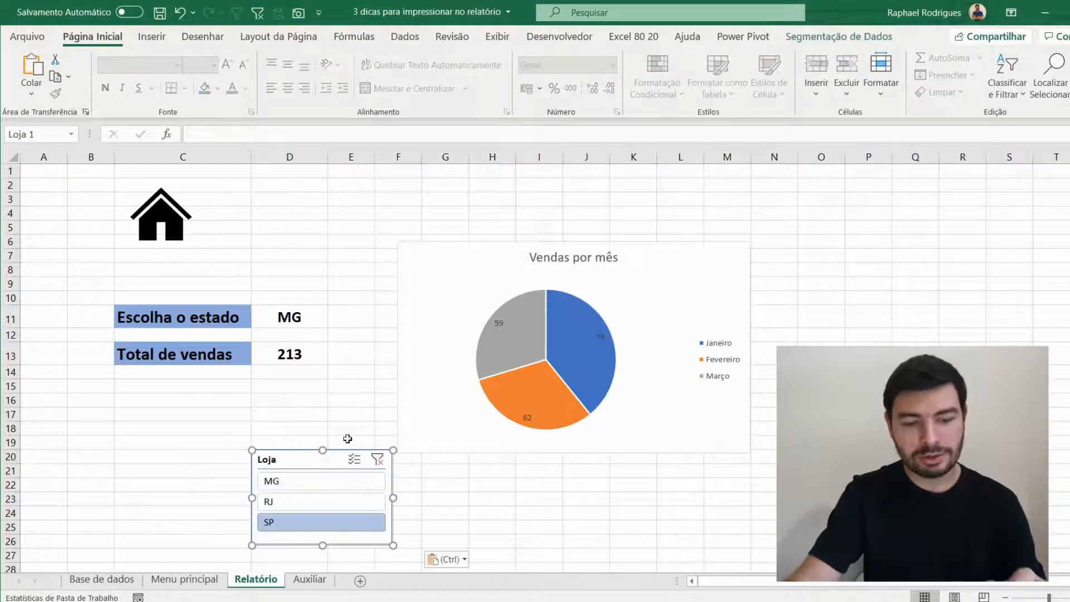
- On Relatório, align the pie chart beside the sales cells and place the Loja slicer above it, narrowed to about two columns
left_click_drag(452, 266, 426, 327)
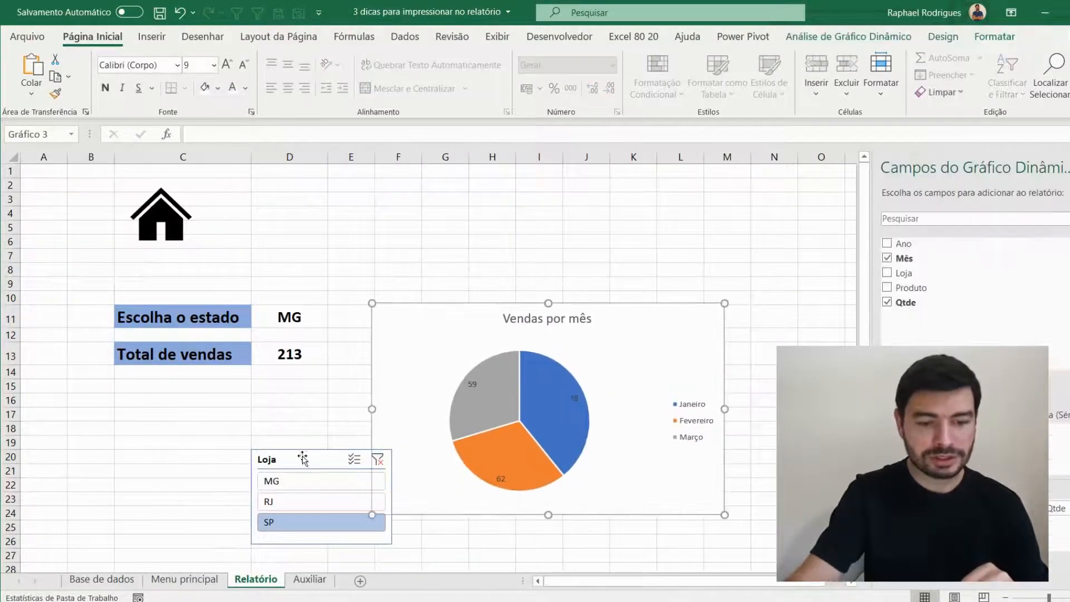
left_click_drag(305, 457, 535, 196)
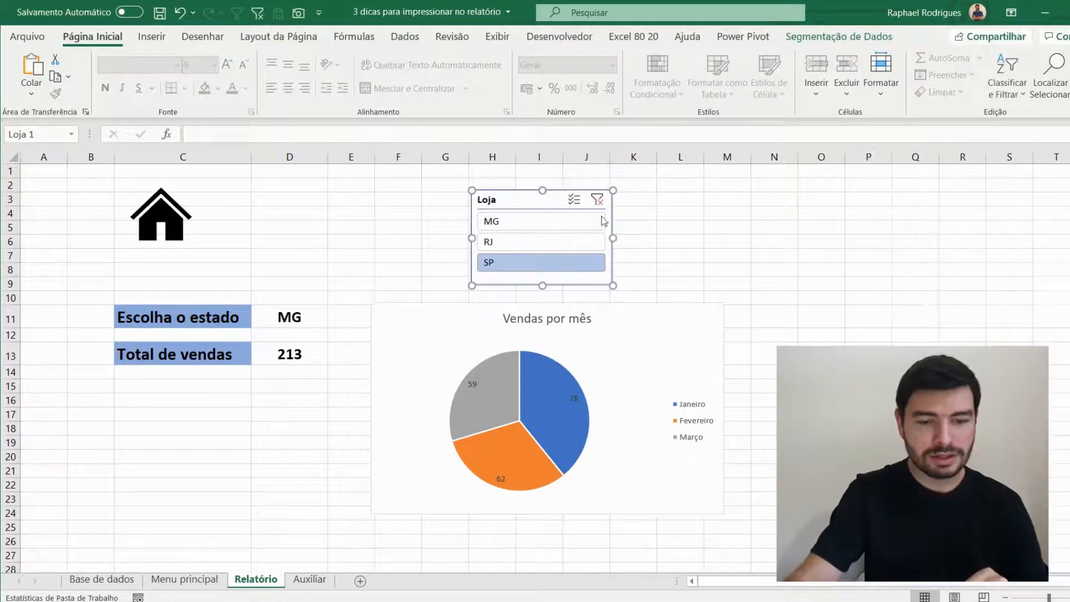
left_click_drag(610, 238, 551, 238)
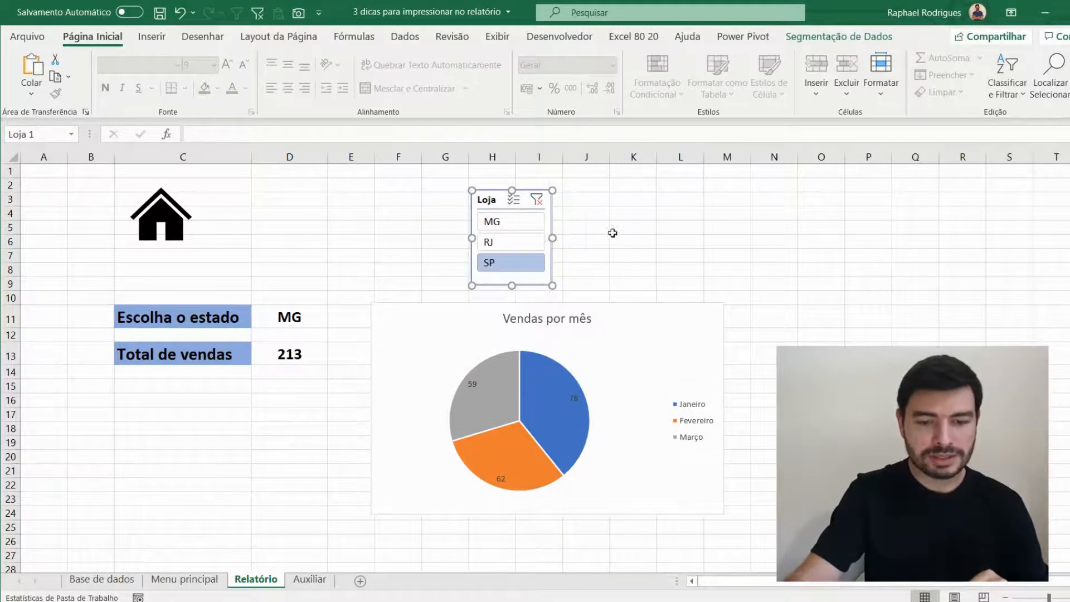
- Move the Loja slicer on Relatório into the upper-left corner of the pie chart area
left_click(616, 229)
left_click(495, 192)
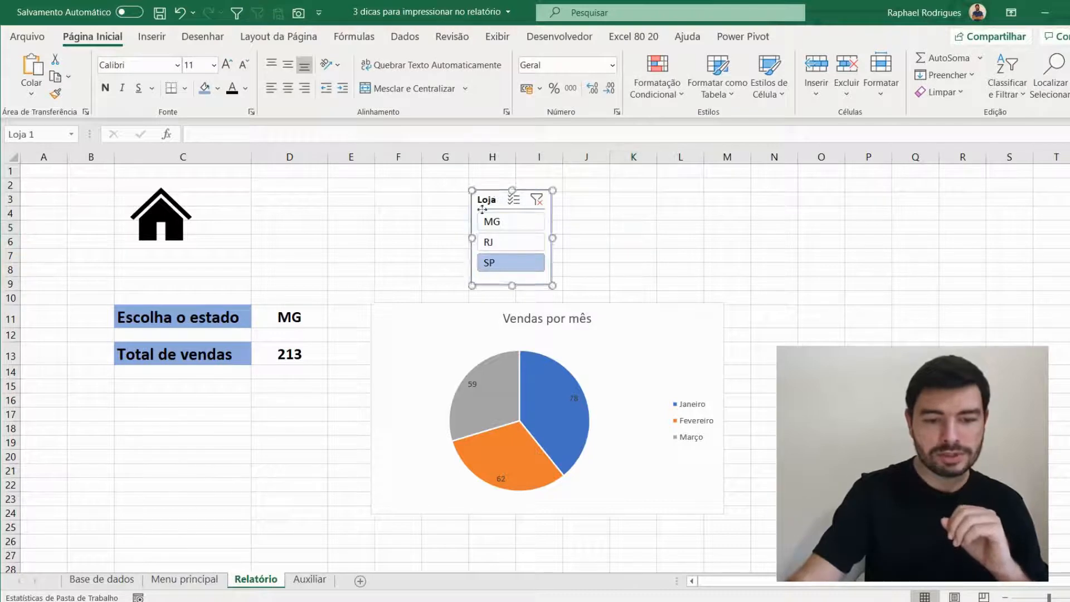
left_click_drag(494, 193, 394, 305)
left_click(442, 267)
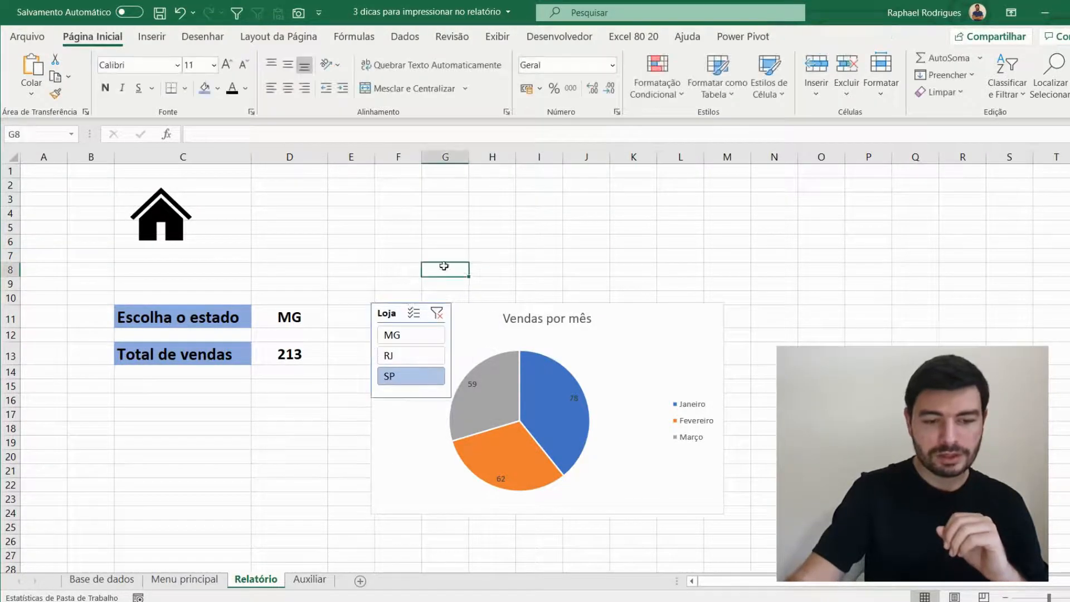
- Shift the pie plot to the right inside the Vendas por mês chart so it clears the Loja slicer
left_click(554, 346)
left_click(567, 365)
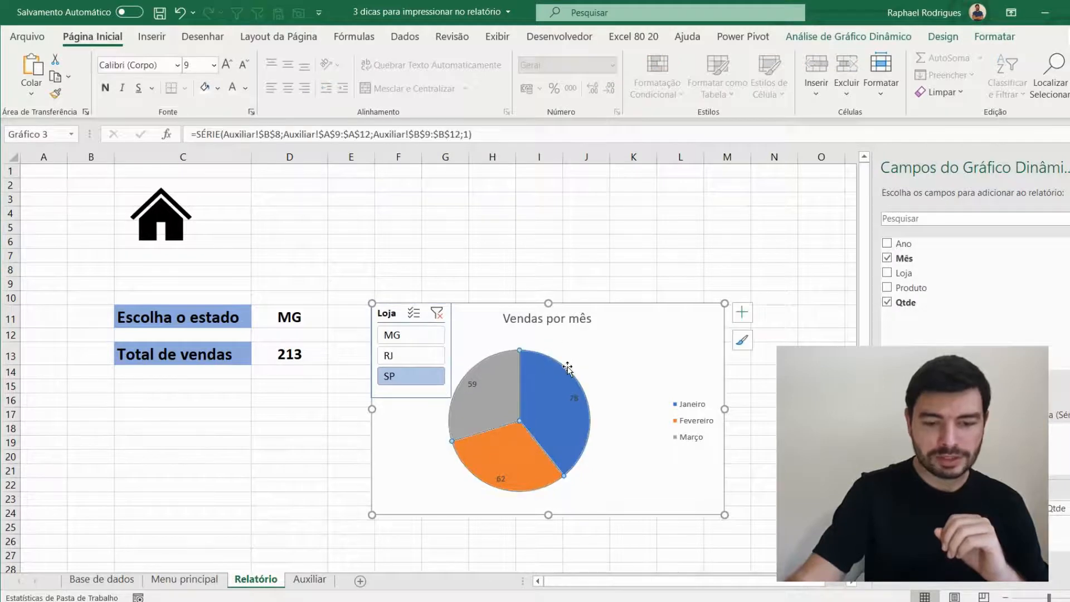
left_click(457, 453)
left_click_drag(465, 356, 501, 357)
left_click(552, 219)
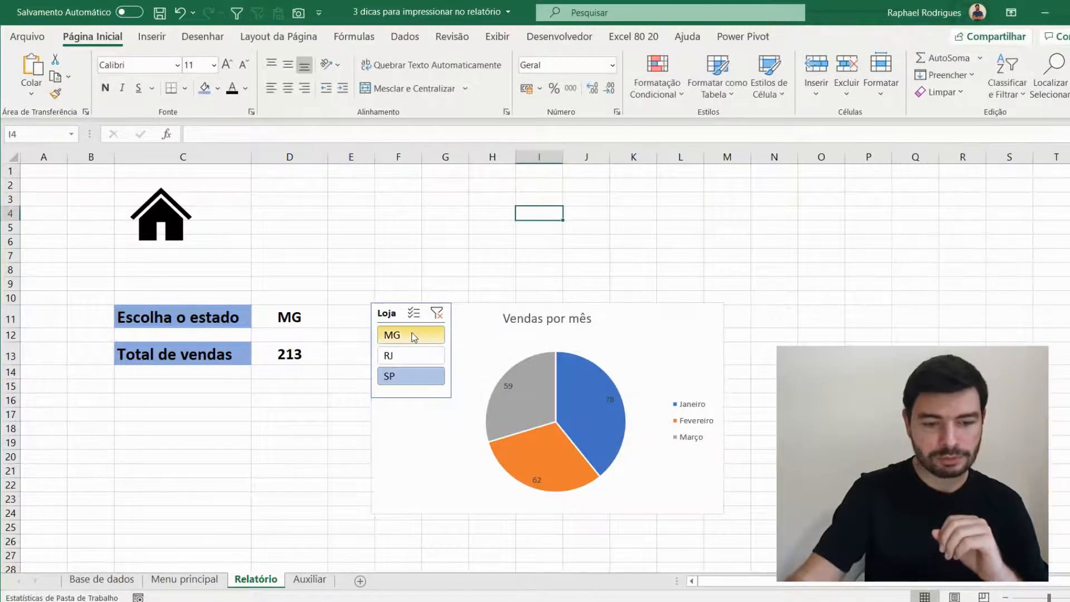
- Test the Loja slicer on the Relatório pie chart by switching between MG, RJ and SP, leaving SP selected
left_click(412, 335)
left_click(403, 358)
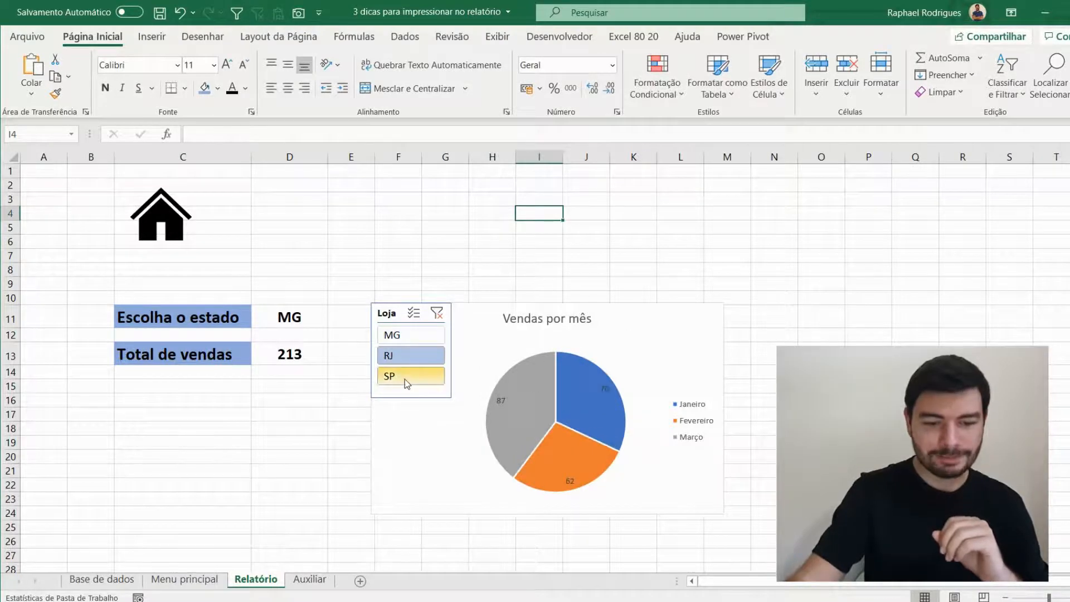
left_click(406, 375)
left_click(410, 357)
left_click(419, 336)
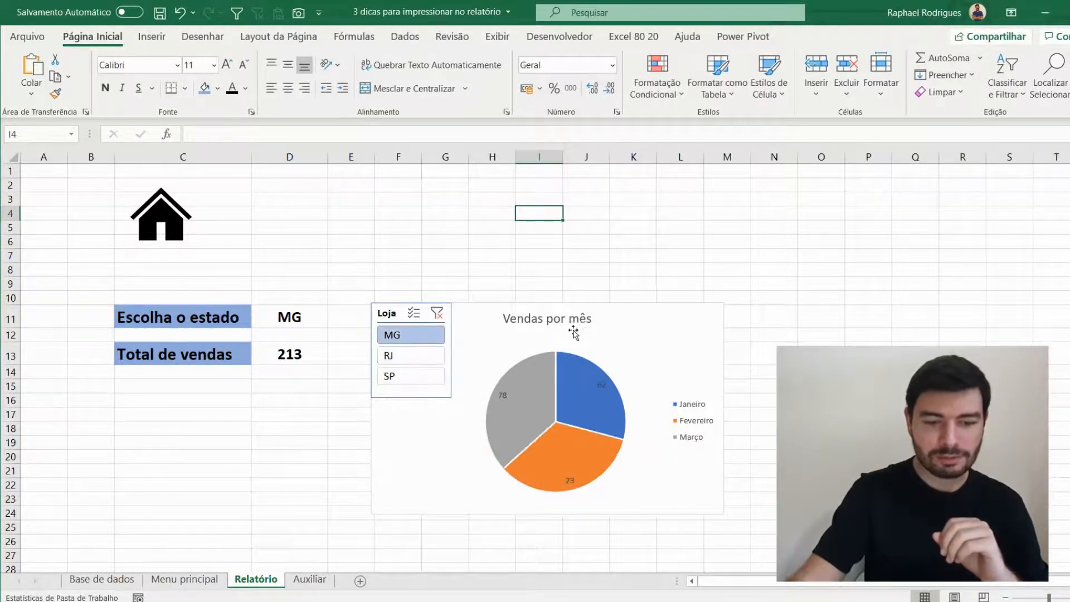
left_click(419, 356)
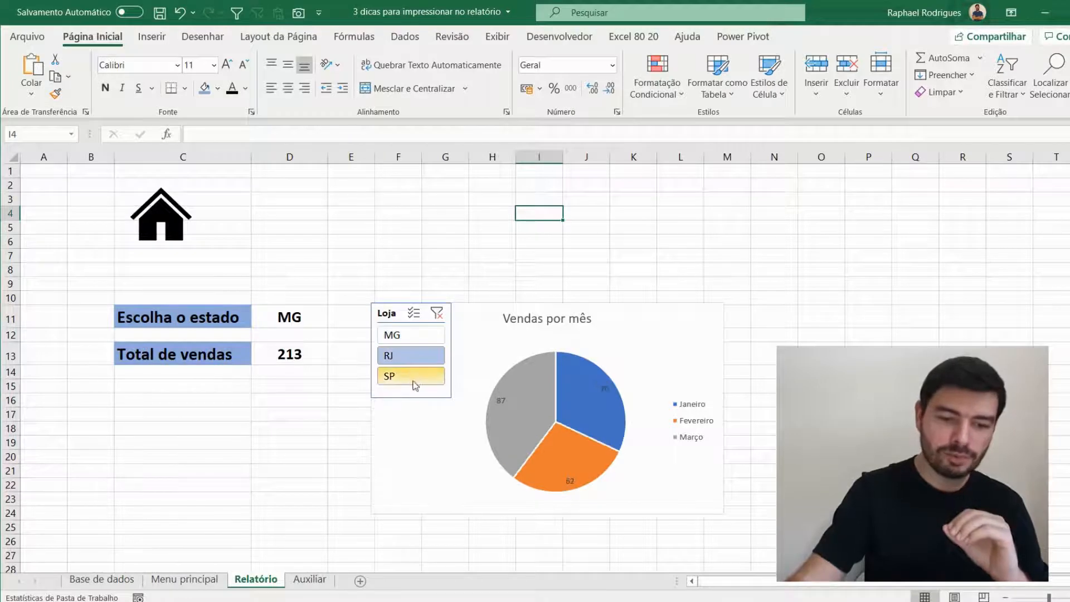
left_click(410, 376)
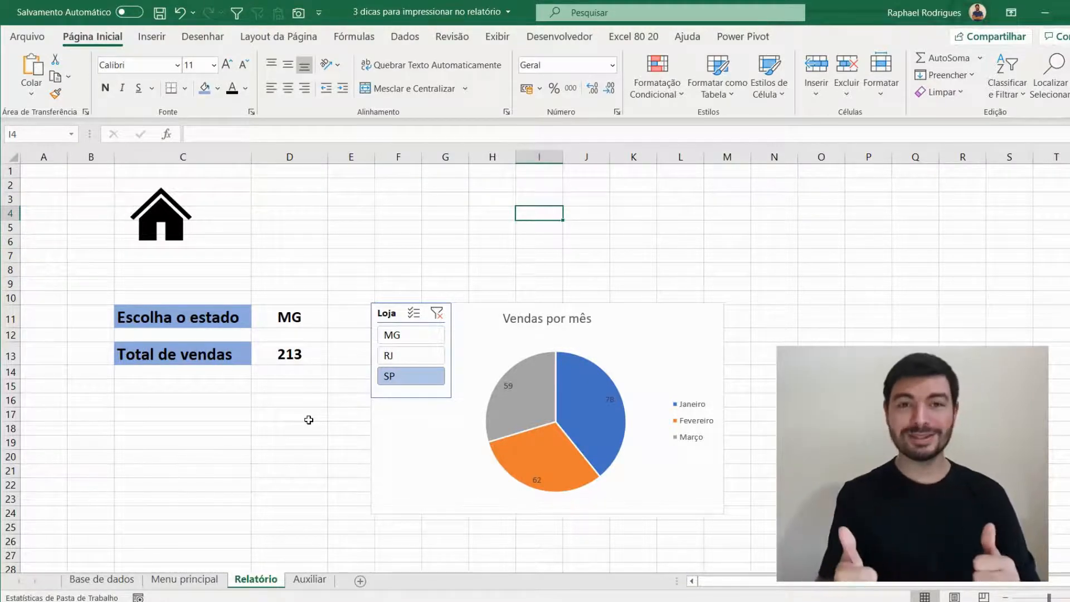
- Try the Escolha o estado drop-down in D11 with RJ and SP, check the total formula in D13, and return the state to MG
left_click(290, 315)
left_click(334, 322)
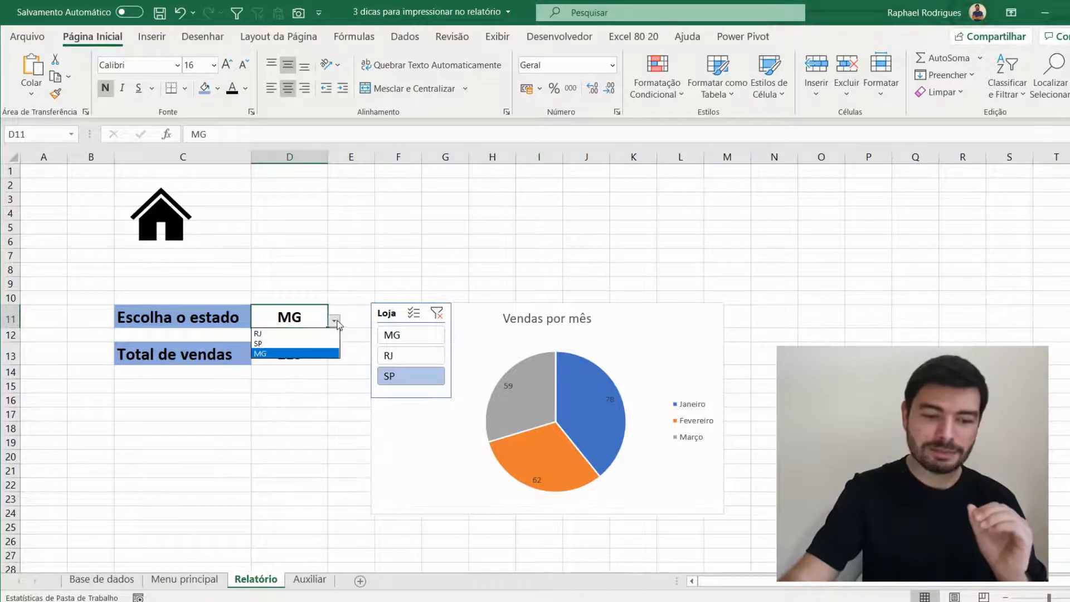
left_click(318, 343)
left_click(332, 322)
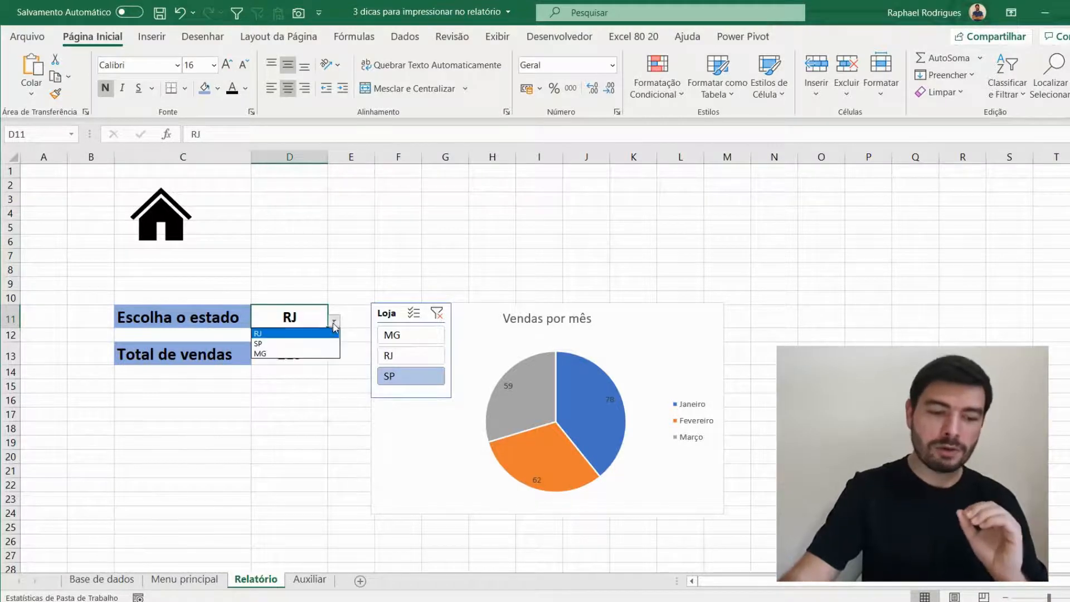
left_click(303, 350)
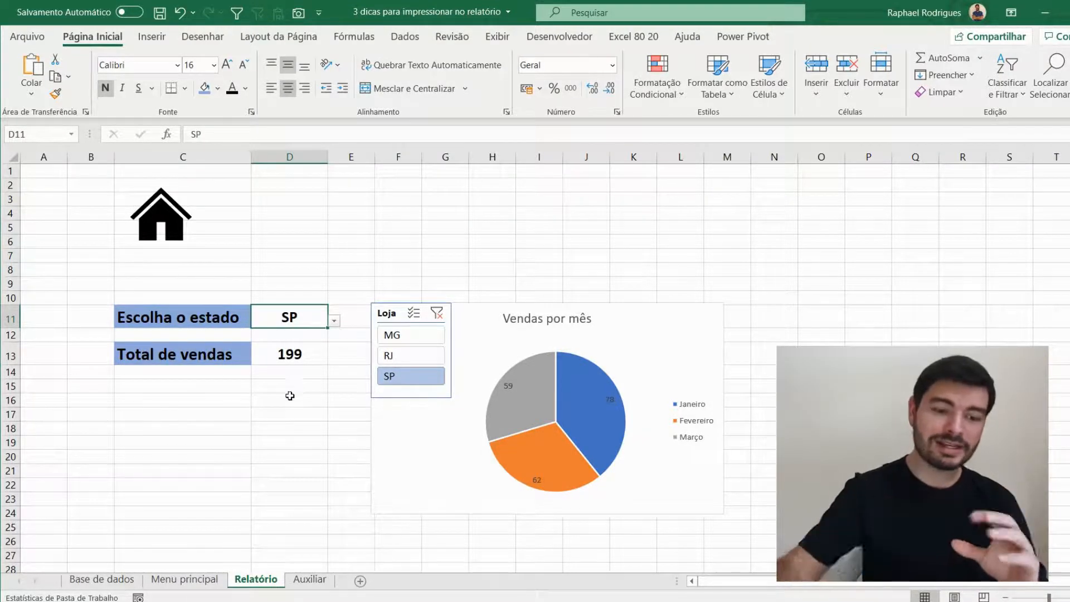
left_click(303, 361)
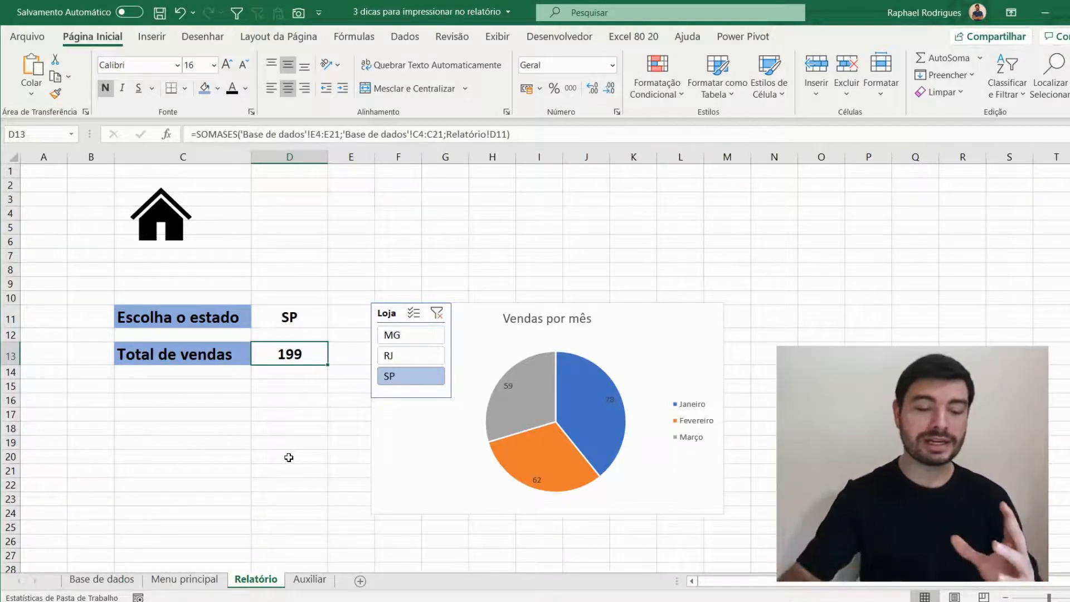
left_click(318, 324)
left_click(333, 321)
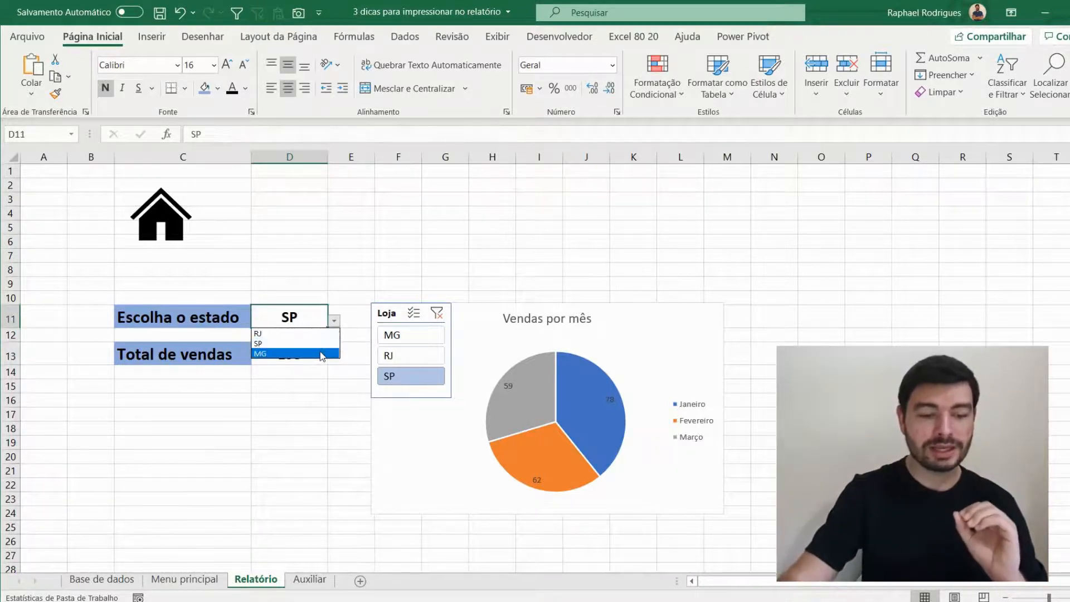
left_click(295, 333)
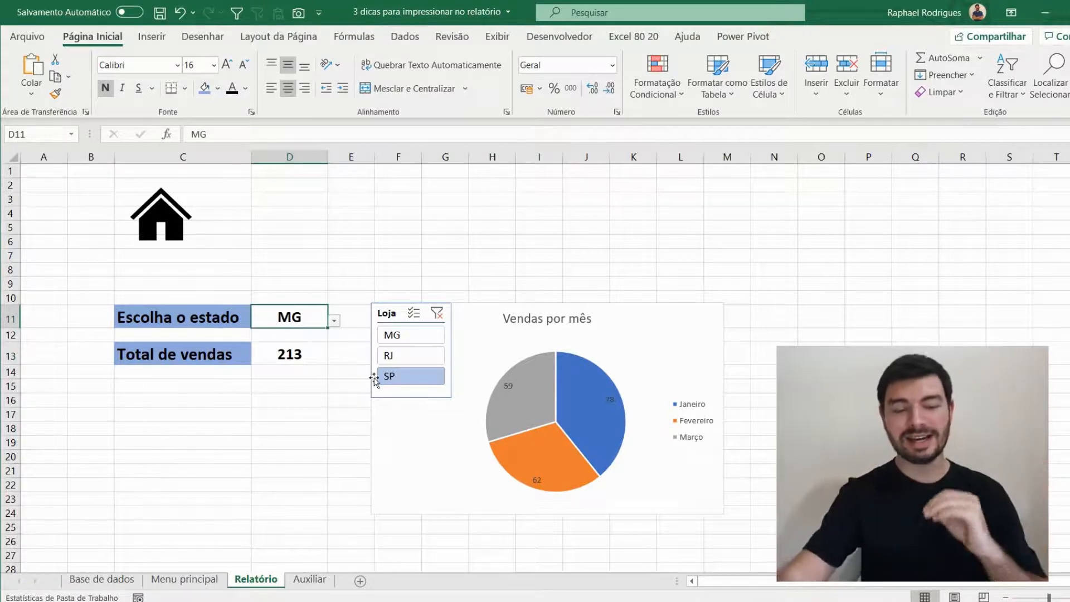
- Cycle the Loja slicer repeatedly through MG, RJ and SP to demonstrate the chart filtering, leaving MG selected
left_click(424, 335)
left_click(423, 357)
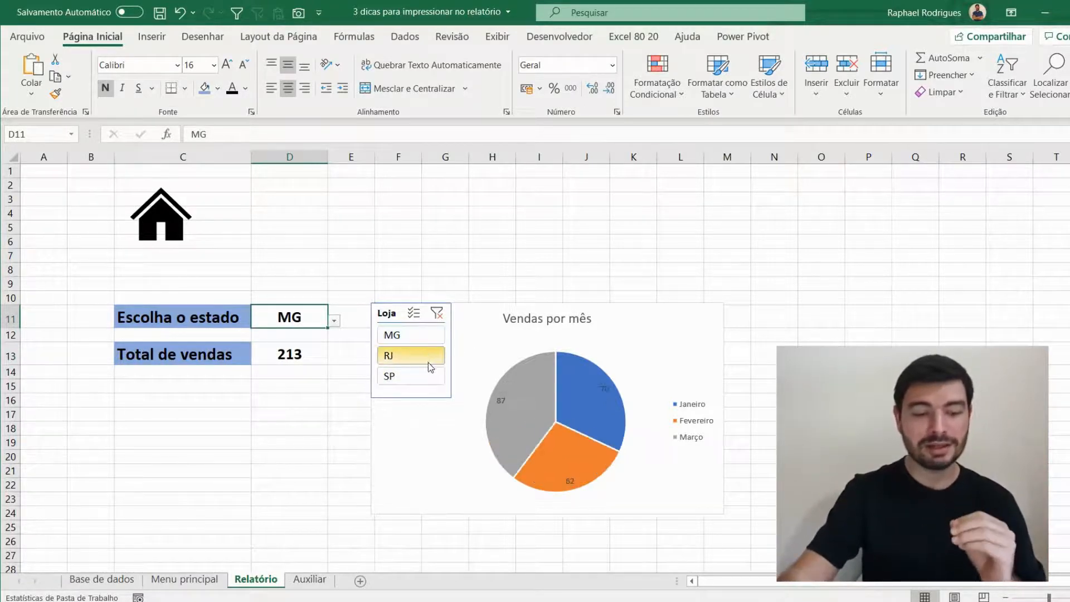
left_click(416, 372)
left_click(417, 349)
left_click(420, 335)
left_click(423, 358)
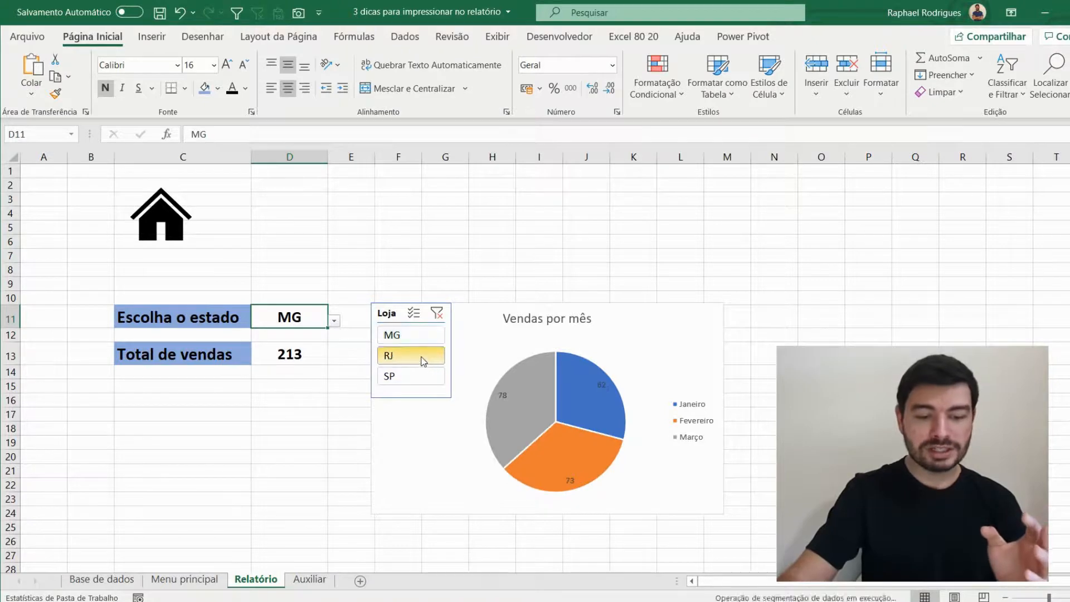
left_click(408, 376)
left_click(427, 350)
left_click(425, 337)
left_click(429, 377)
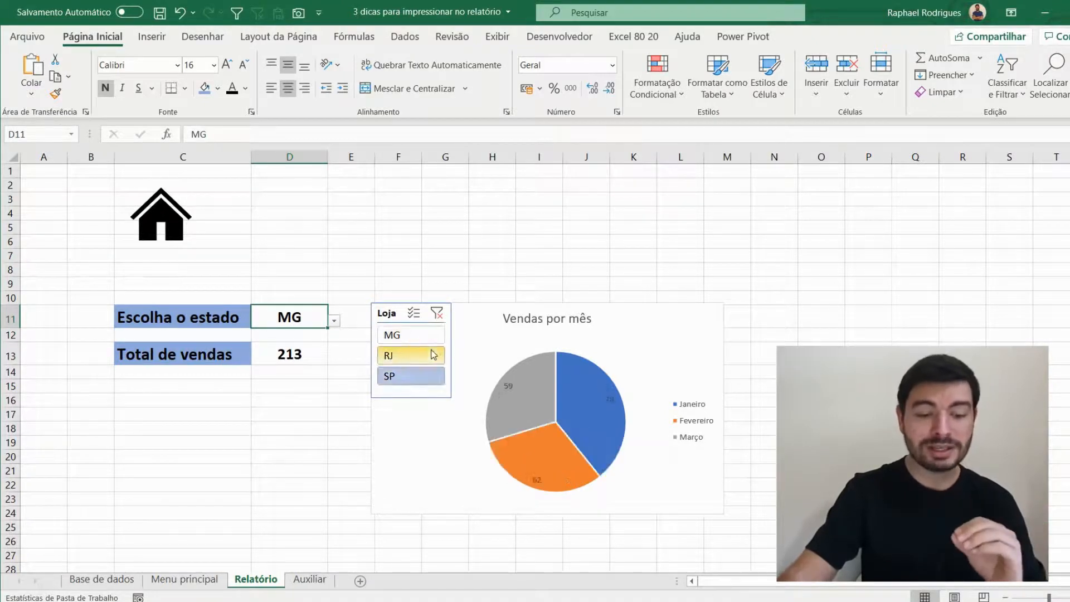
left_click(424, 356)
left_click(425, 336)
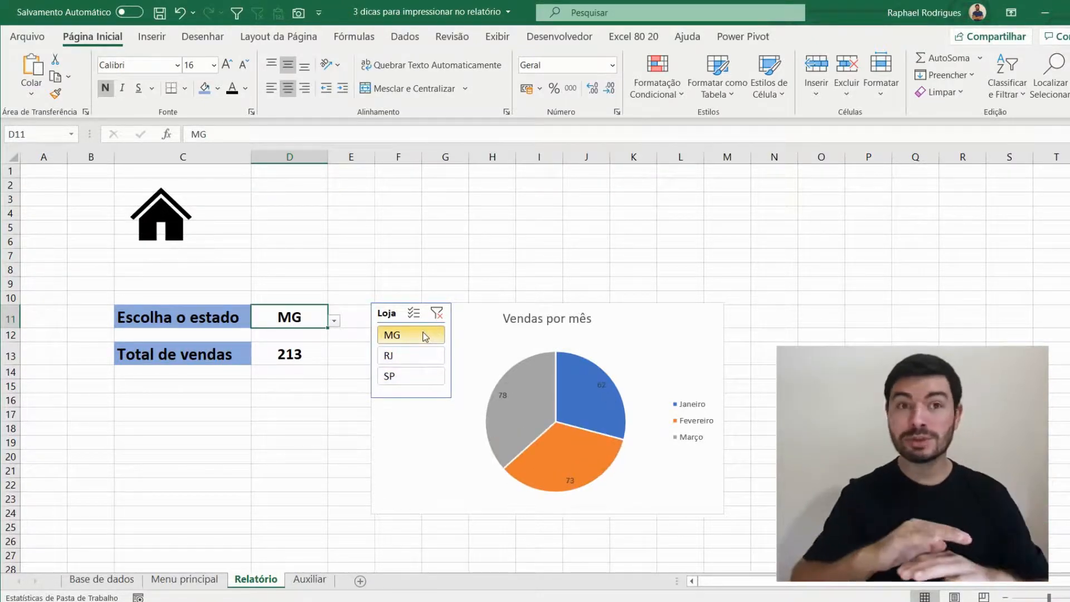